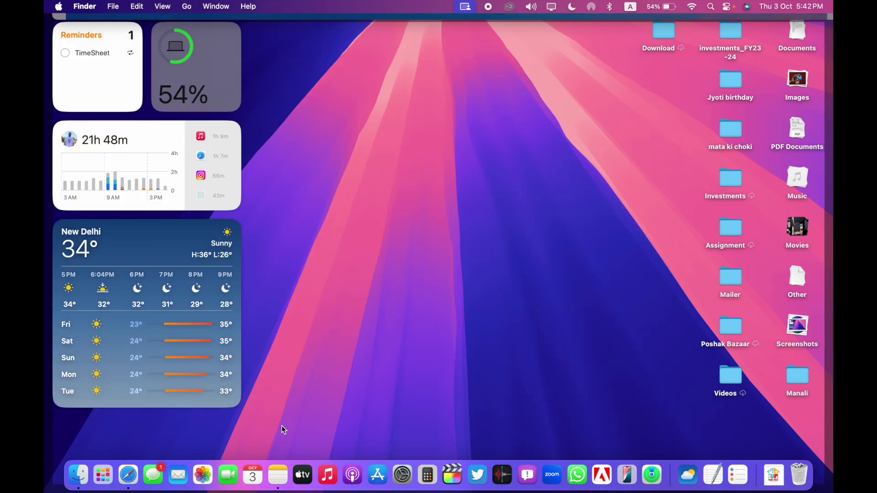
Step: Launch iPhone Mirroring on the Mac and move the mirrored phone window closer to the middle of the desktop
{"action": "left_click", "coordinate": [139, 465]}
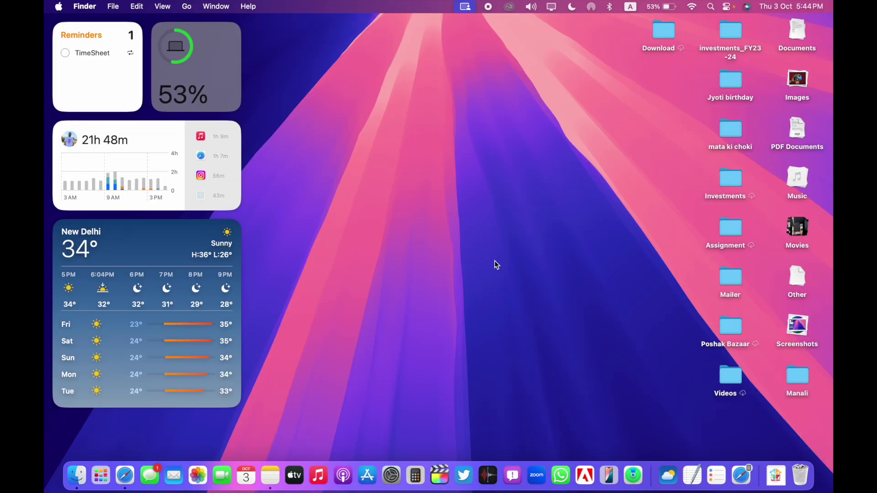
{"action": "key", "text": "F4"}
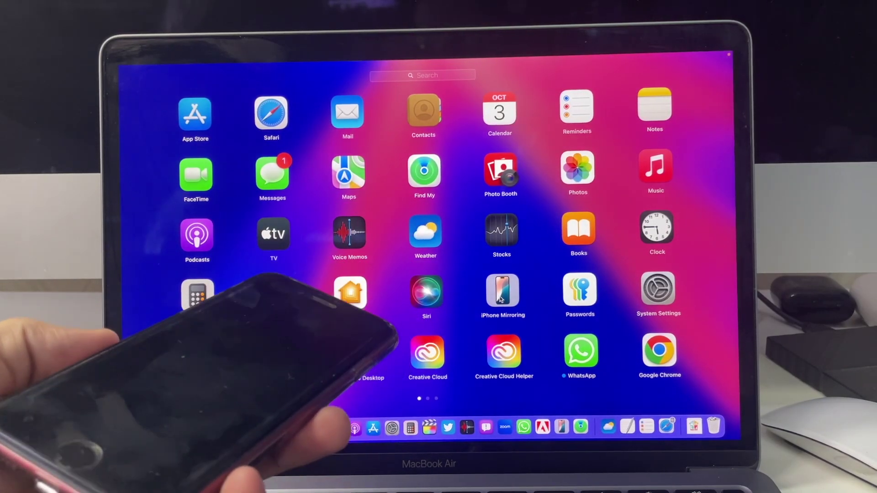
{"action": "left_click", "coordinate": [501, 297]}
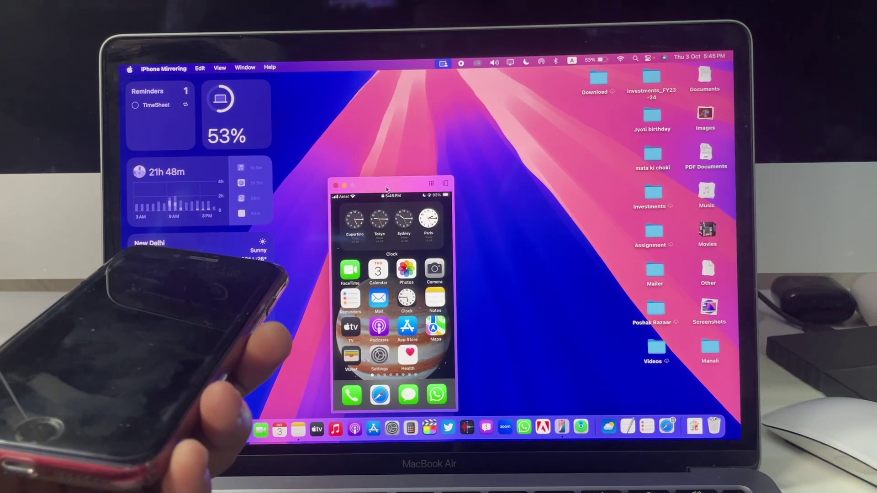
{"action": "left_click_drag", "start_coordinate": [391, 187], "coordinate": [451, 154]}
Step: Browse back and forth through the mirrored iPhone's home screen pages
{"action": "scroll", "coordinate": [467, 224], "scroll_direction": "right", "scroll_amount": 10}
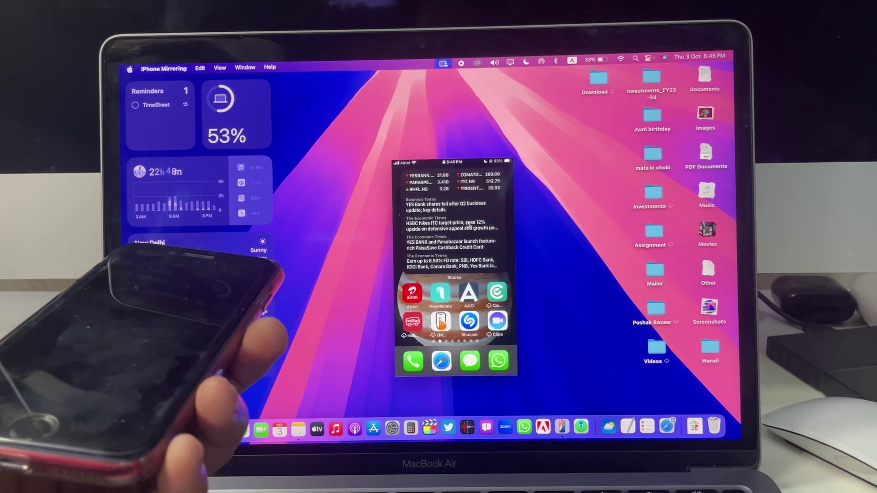
{"action": "scroll", "coordinate": [468, 225], "scroll_direction": "left", "scroll_amount": 5}
{"action": "scroll", "coordinate": [468, 224], "scroll_direction": "right", "scroll_amount": 5}
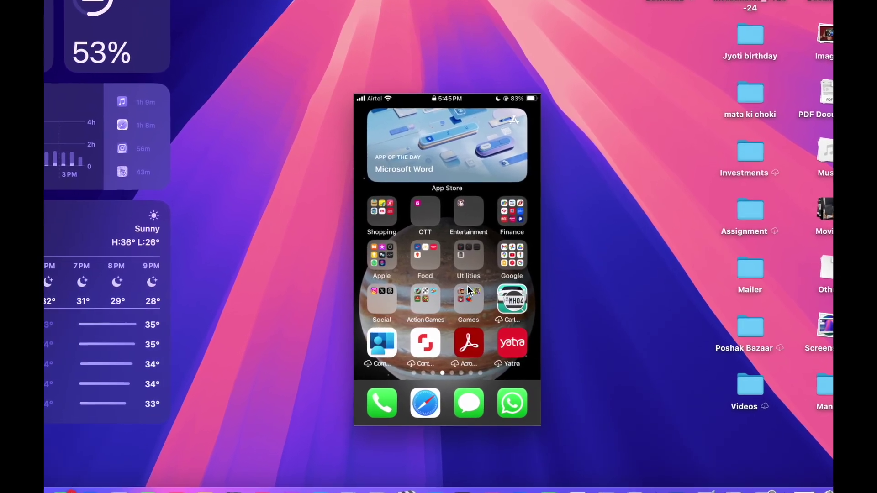
{"action": "scroll", "coordinate": [472, 255], "scroll_direction": "right", "scroll_amount": 5}
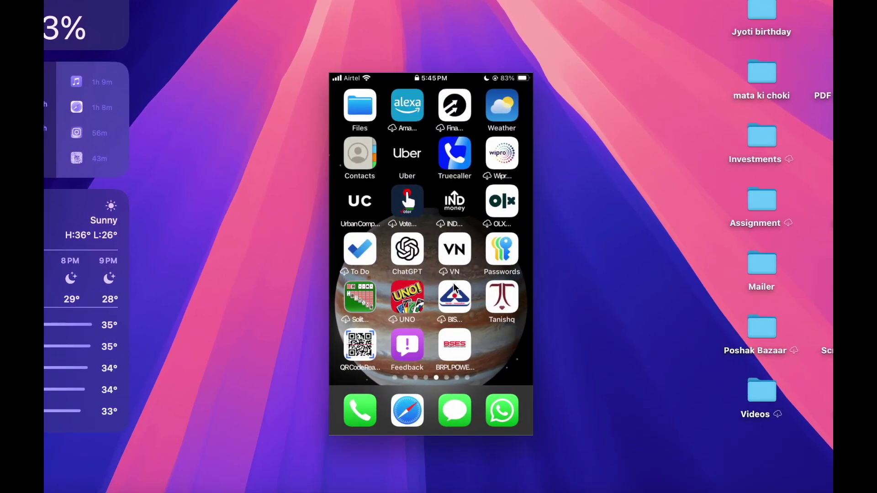
{"action": "scroll", "coordinate": [454, 285], "scroll_direction": "left", "scroll_amount": 5}
{"action": "scroll", "coordinate": [453, 283], "scroll_direction": "right", "scroll_amount": 5}
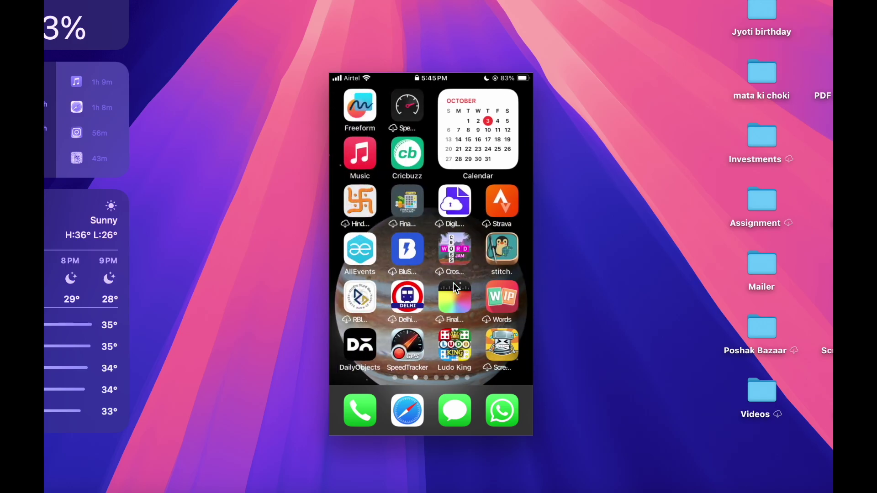
Step: Open Instagram from the Social folder on the mirrored iPhone and look through its feed
{"action": "scroll", "coordinate": [453, 284], "scroll_direction": "left", "scroll_amount": 5}
{"action": "left_click", "coordinate": [359, 297]}
{"action": "left_click", "coordinate": [386, 199]}
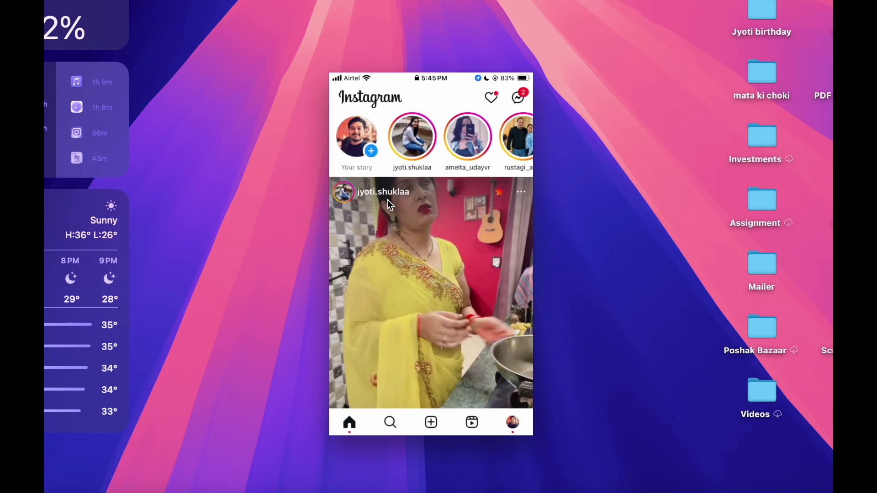
{"action": "scroll", "coordinate": [415, 253], "scroll_direction": "down", "scroll_amount": 10}
{"action": "scroll", "coordinate": [415, 253], "scroll_direction": "down", "scroll_amount": 10}
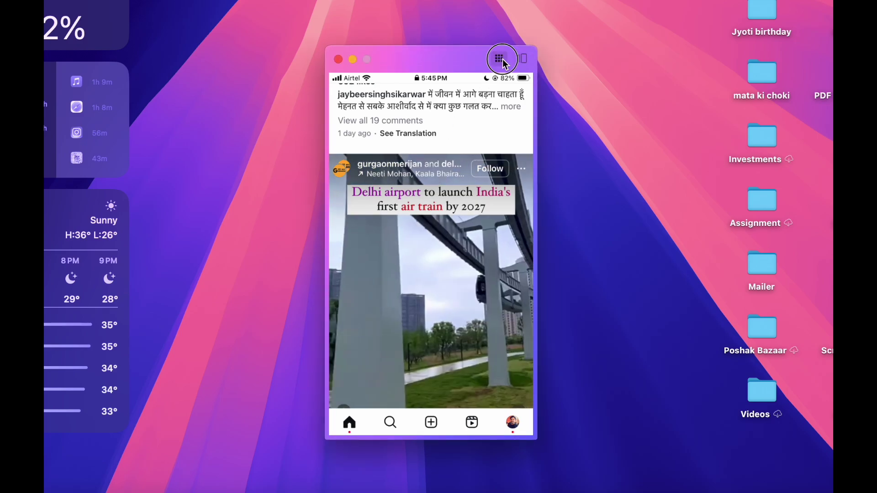
Step: Leave Instagram, look through the recent apps in the iPhone's app switcher, and return to the home screen
{"action": "left_click", "coordinate": [499, 58]}
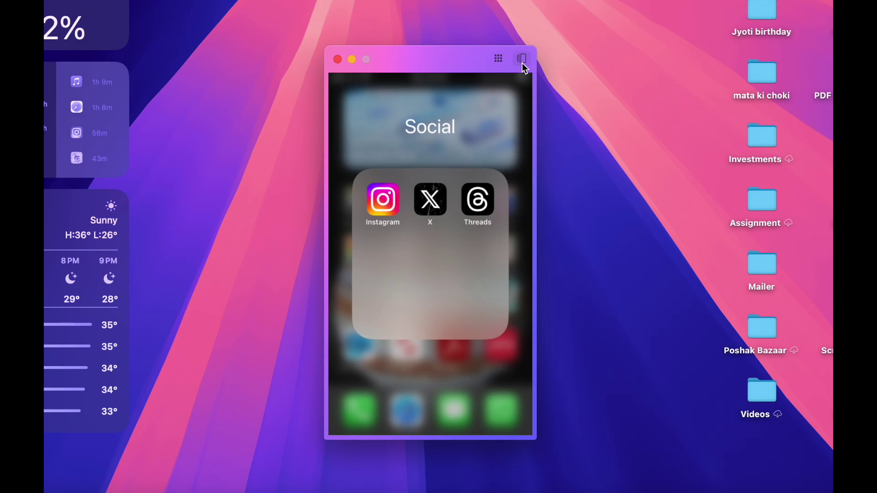
{"action": "left_click", "coordinate": [523, 61]}
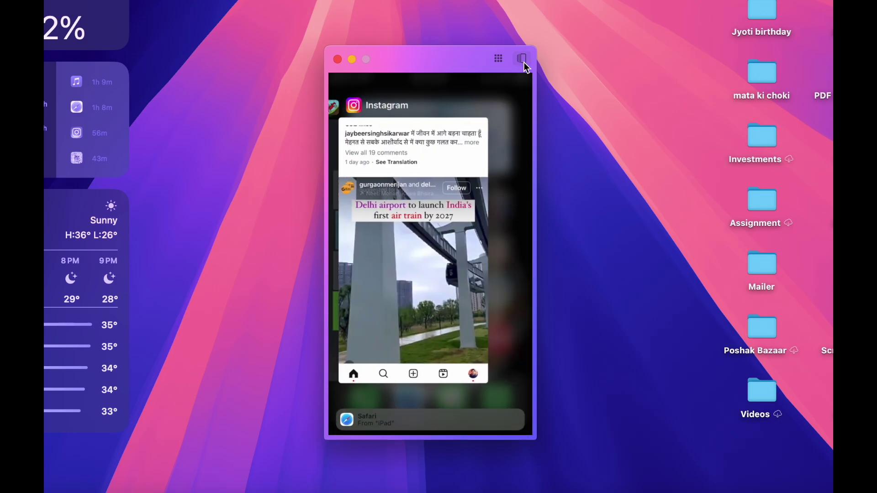
{"action": "scroll", "coordinate": [412, 193], "scroll_direction": "left", "scroll_amount": 10}
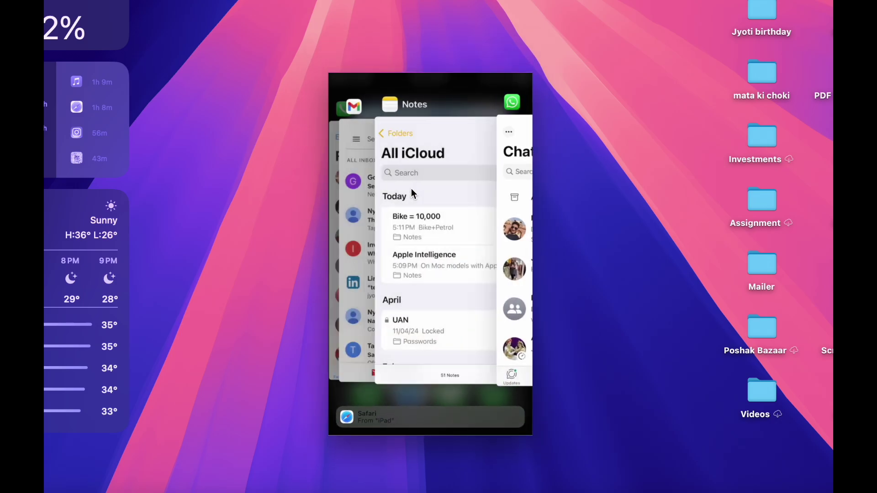
{"action": "scroll", "coordinate": [413, 192], "scroll_direction": "right", "scroll_amount": 10}
{"action": "scroll", "coordinate": [413, 193], "scroll_direction": "right", "scroll_amount": 5}
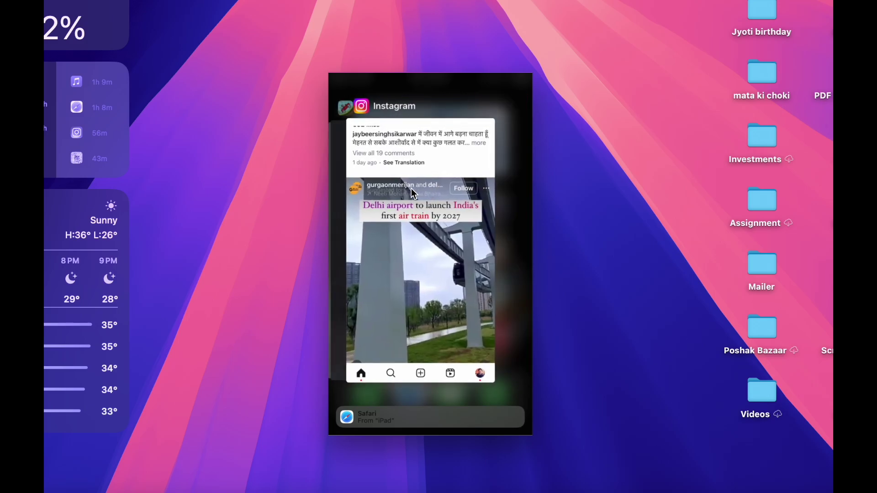
{"action": "left_click", "coordinate": [464, 395]}
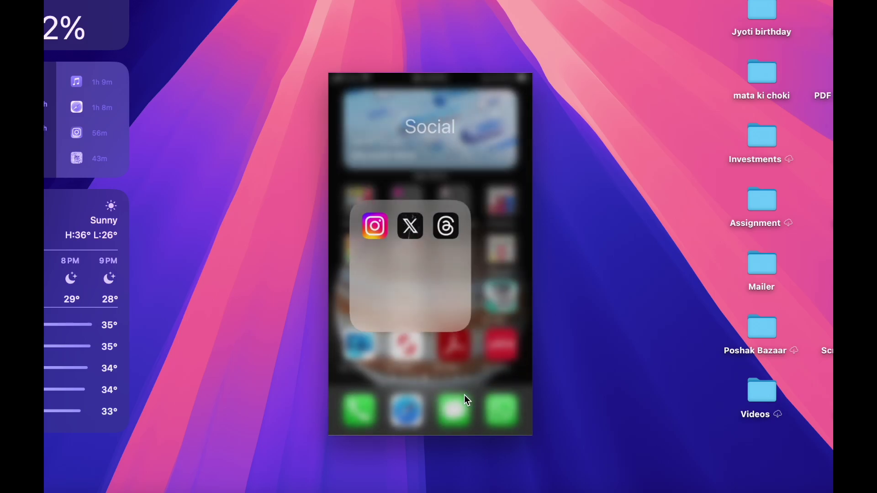
{"action": "left_click", "coordinate": [464, 394]}
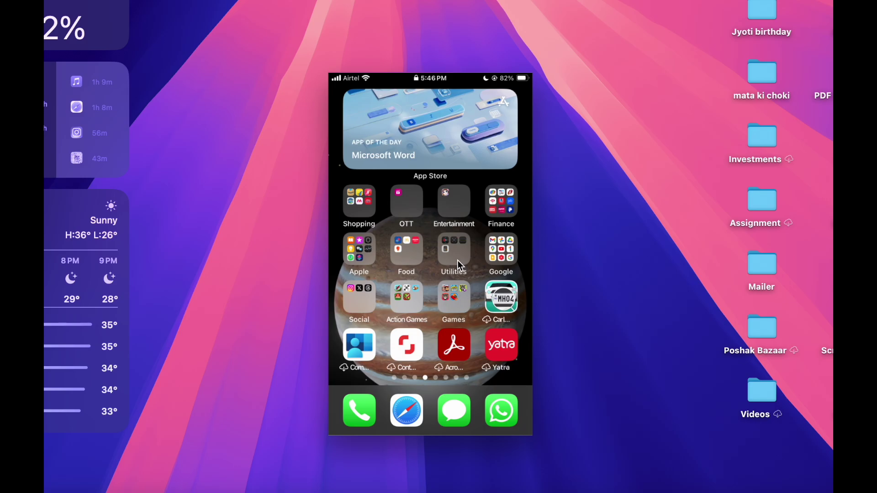
Step: Launch the Hill Climb+ game from the Games category of the iPhone's App Library
{"action": "scroll", "coordinate": [457, 261], "scroll_direction": "right", "scroll_amount": 3}
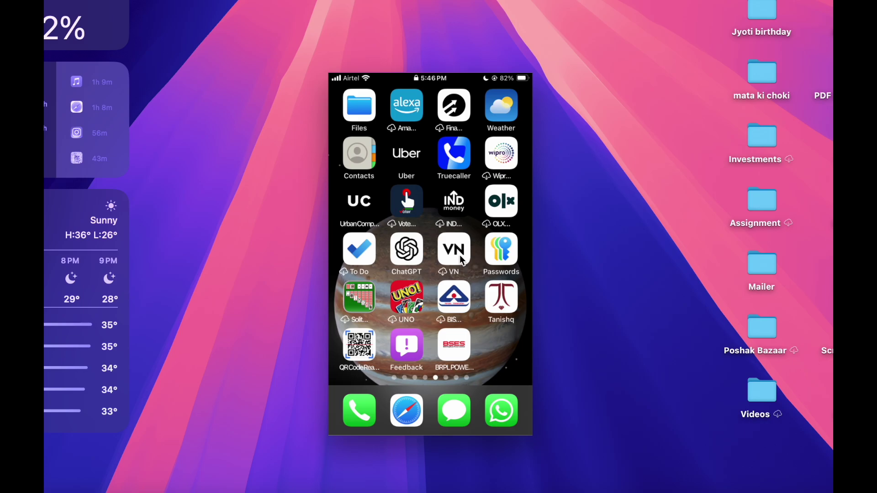
{"action": "scroll", "coordinate": [452, 226], "scroll_direction": "right", "scroll_amount": 6}
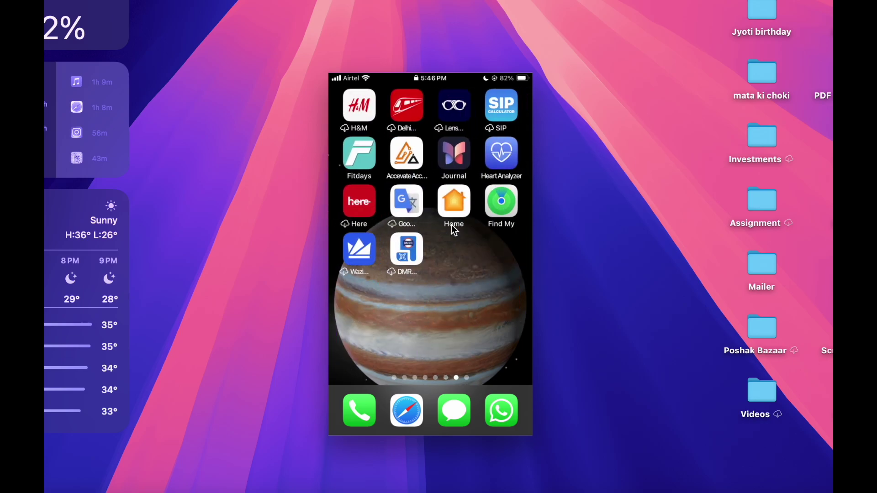
{"action": "scroll", "coordinate": [451, 225], "scroll_direction": "right", "scroll_amount": 4}
{"action": "scroll", "coordinate": [445, 325], "scroll_direction": "down", "scroll_amount": 3}
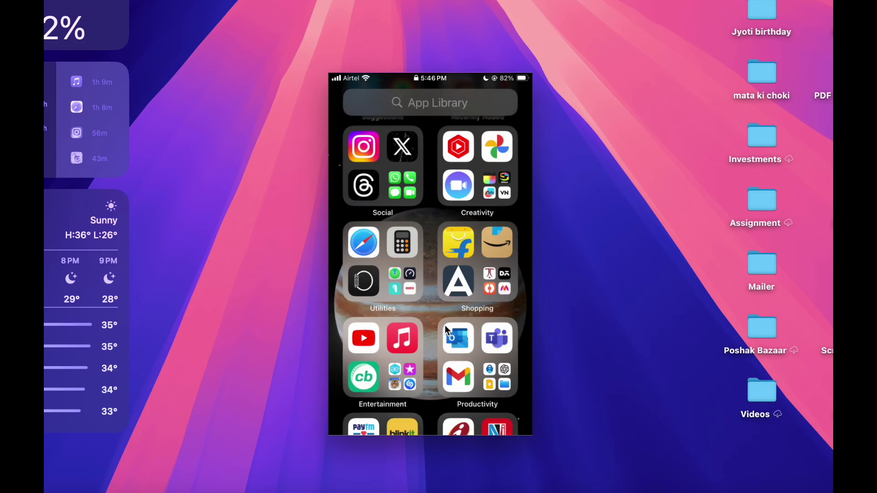
{"action": "scroll", "coordinate": [445, 325], "scroll_direction": "down", "scroll_amount": 5}
{"action": "scroll", "coordinate": [445, 325], "scroll_direction": "up", "scroll_amount": 1}
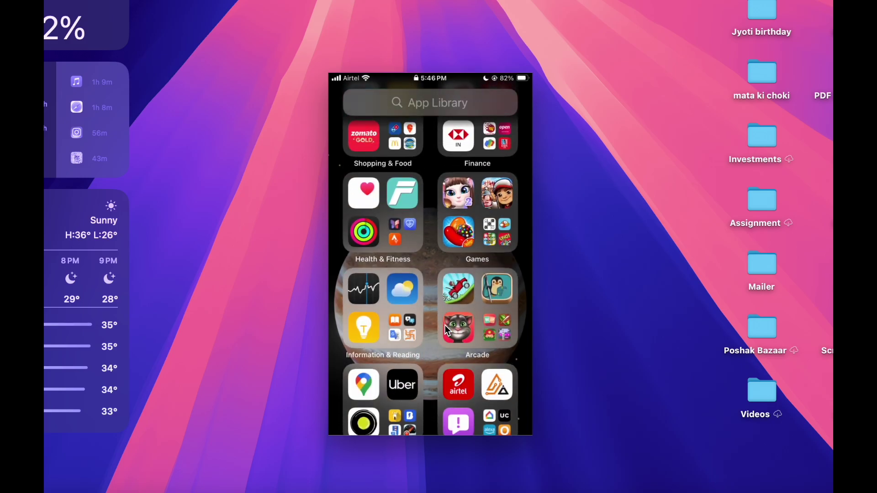
{"action": "left_click", "coordinate": [490, 229]}
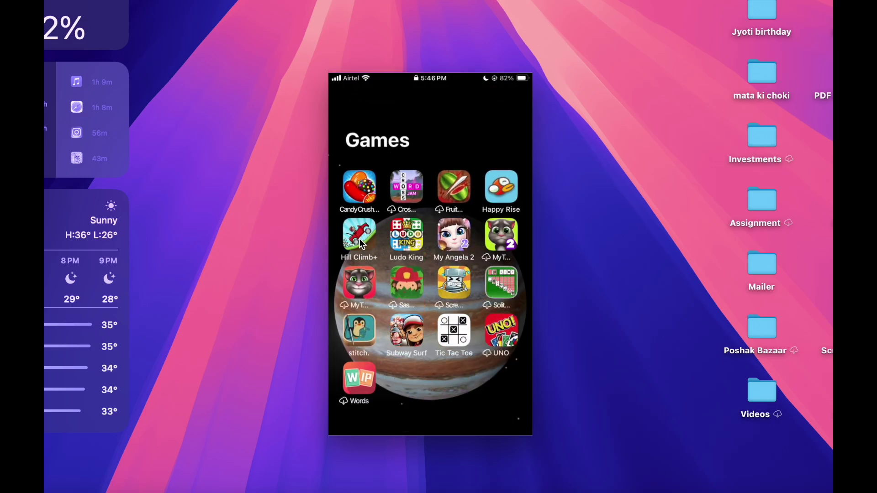
{"action": "left_click", "coordinate": [360, 239]}
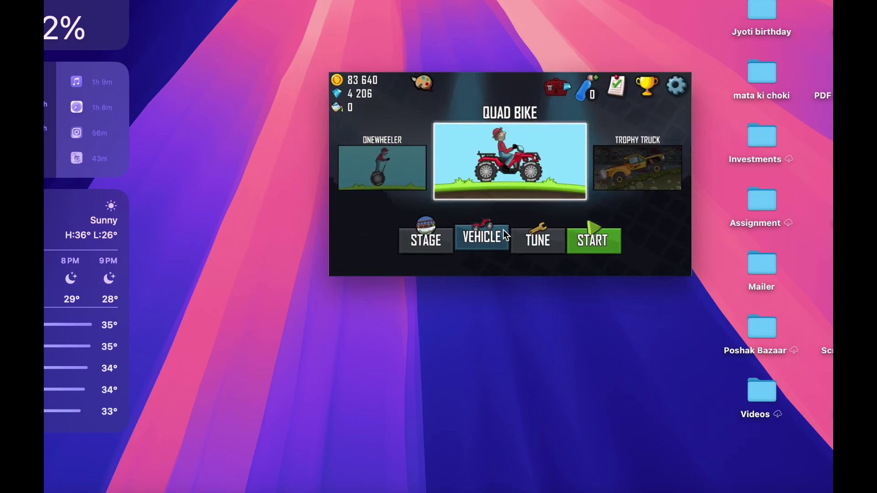
Step: Adjust the Mac's sound volume up and down, leaving it at about one third
{"action": "key", "text": "XF86AudioRaiseVolume"}
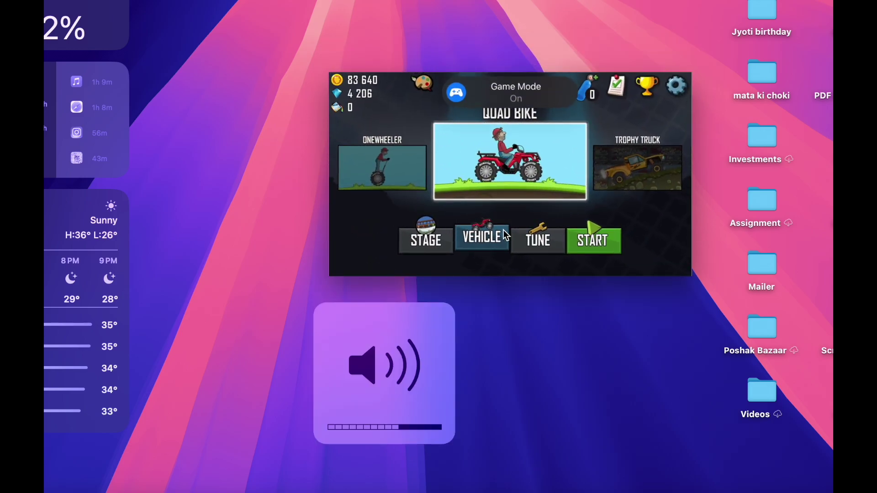
{"action": "key", "text": "XF86AudioLowerVolume"}
{"action": "key", "text": "XF86AudioLowerVolume"}
{"action": "key", "text": "XF86AudioRaiseVolume"}
{"action": "key", "text": "XF86AudioRaiseVolume"}
{"action": "key", "text": "XF86AudioRaiseVolume"}
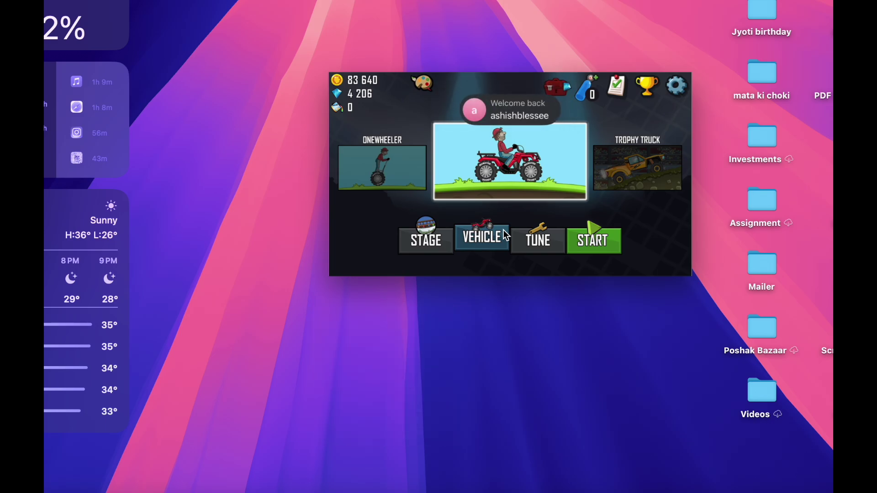
{"action": "key", "text": "XF86AudioRaiseVolume"}
{"action": "key", "text": "XF86AudioLowerVolume"}
{"action": "key", "text": "XF86AudioLowerVolume"}
{"action": "key", "text": "XF86AudioLowerVolume"}
{"action": "key", "text": "XF86AudioLowerVolume"}
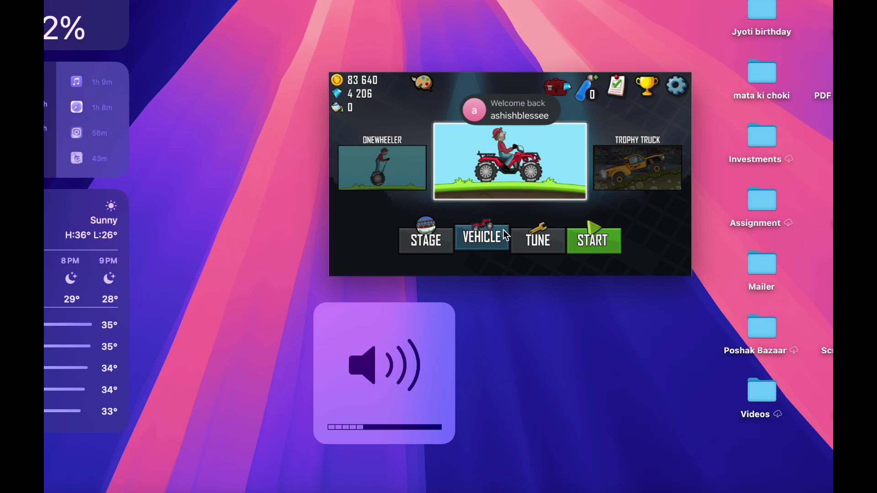
Step: Start a run with the Quad Bike and drive it forward along the track using the gas pedal
{"action": "left_click", "coordinate": [594, 241]}
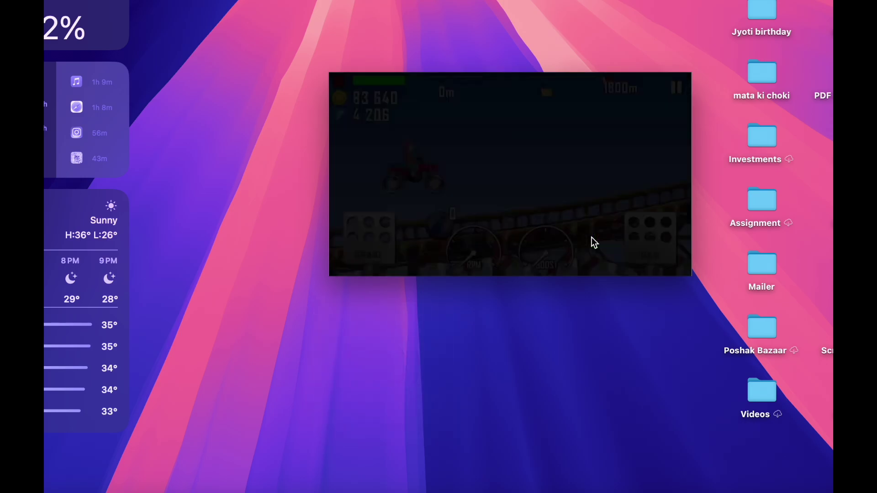
{"action": "left_click", "coordinate": [653, 233]}
{"action": "left_click_drag", "start_coordinate": [653, 233], "coordinate": [653, 233]}
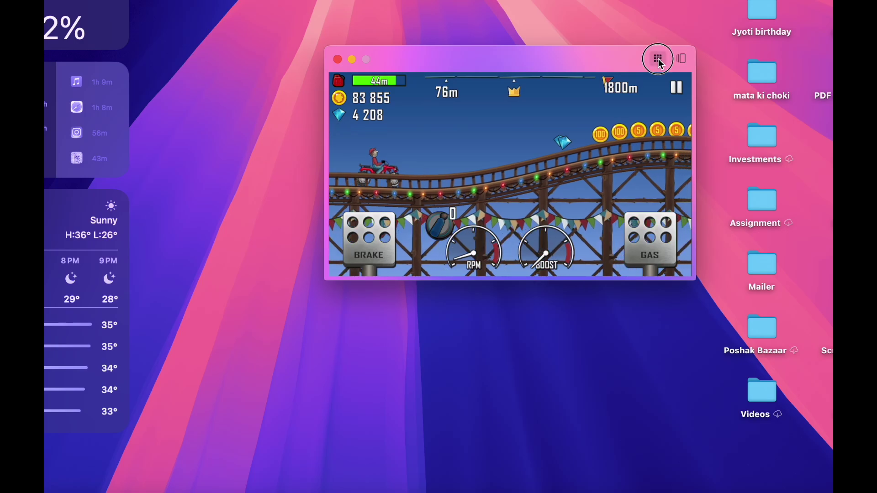
Step: Exit the game to the iPhone's home screen and close the mirroring window
{"action": "left_click", "coordinate": [658, 59]}
{"action": "scroll", "coordinate": [450, 221], "scroll_direction": "left", "scroll_amount": 5}
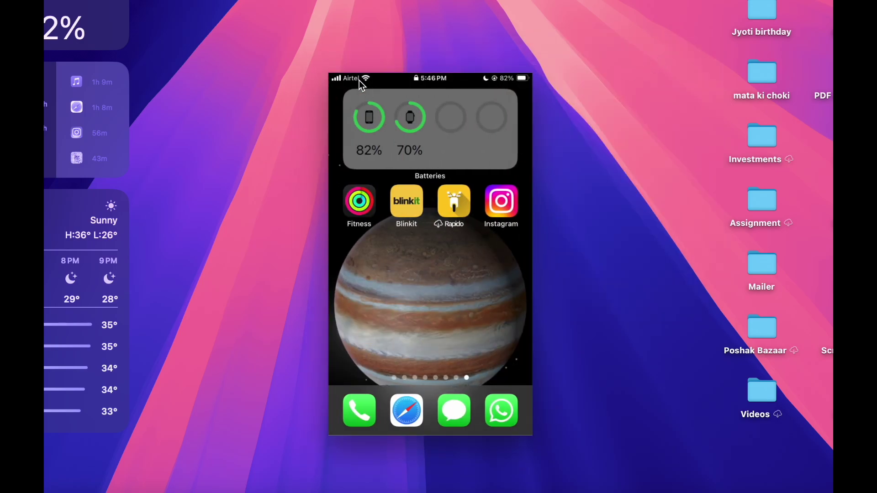
{"action": "mouse_move", "coordinate": [347, 71]}
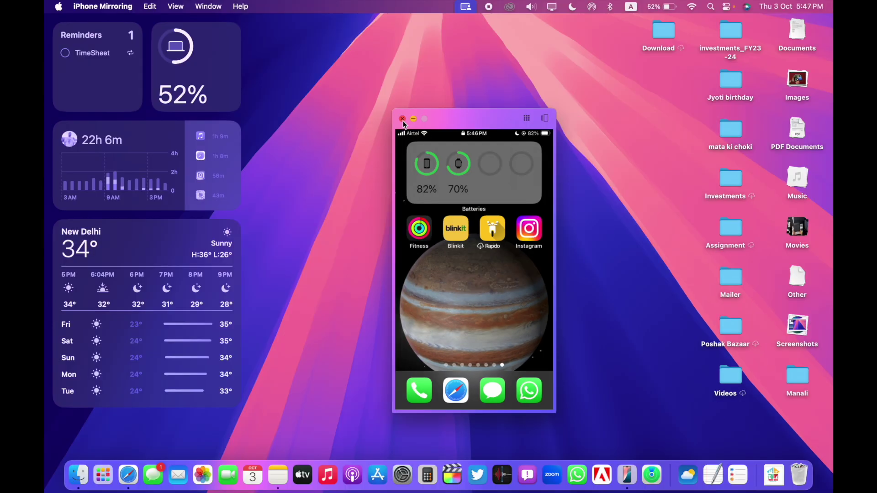
{"action": "left_click", "coordinate": [403, 119]}
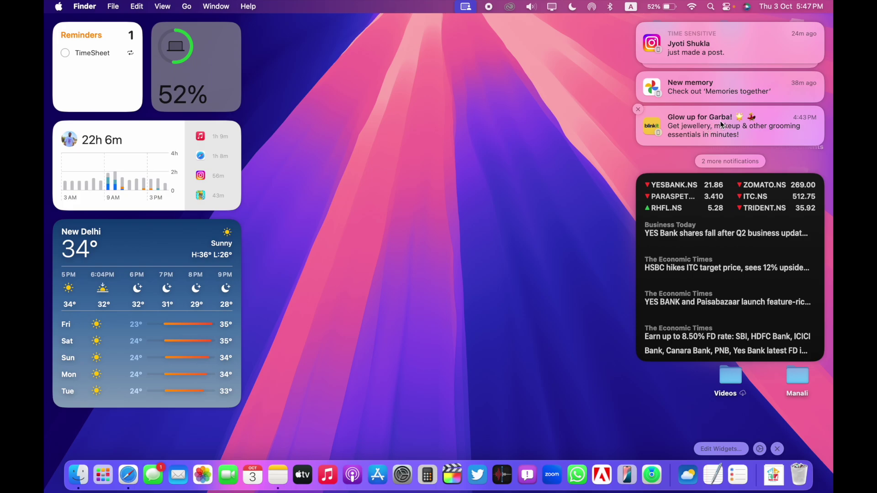
Step: Open the iPhone's "Glow up for Garba!" Blinkit notification from the Mac and look through the Celebrate Navratri page
{"action": "left_click", "coordinate": [720, 120]}
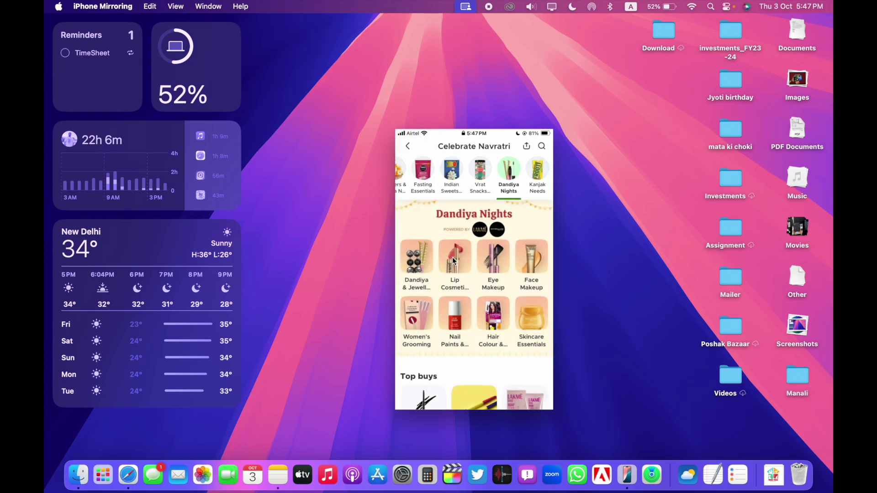
{"action": "scroll", "coordinate": [456, 270], "scroll_direction": "down", "scroll_amount": 5}
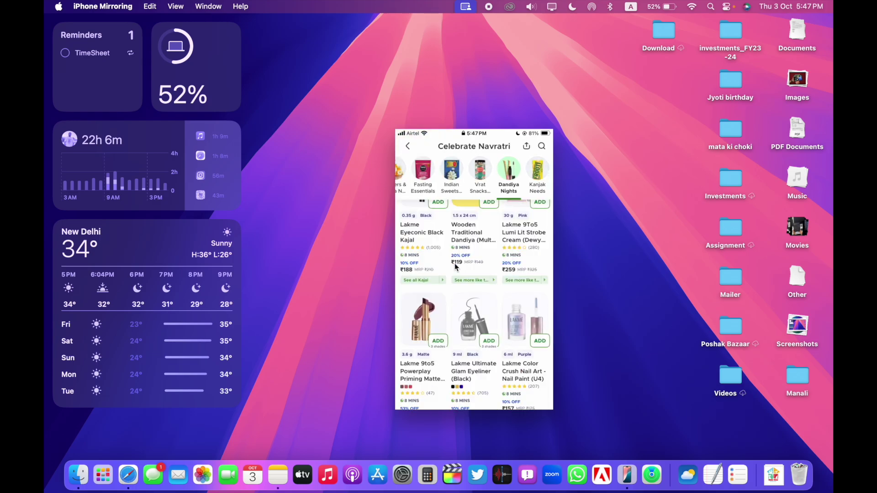
{"action": "scroll", "coordinate": [454, 263], "scroll_direction": "up", "scroll_amount": 5}
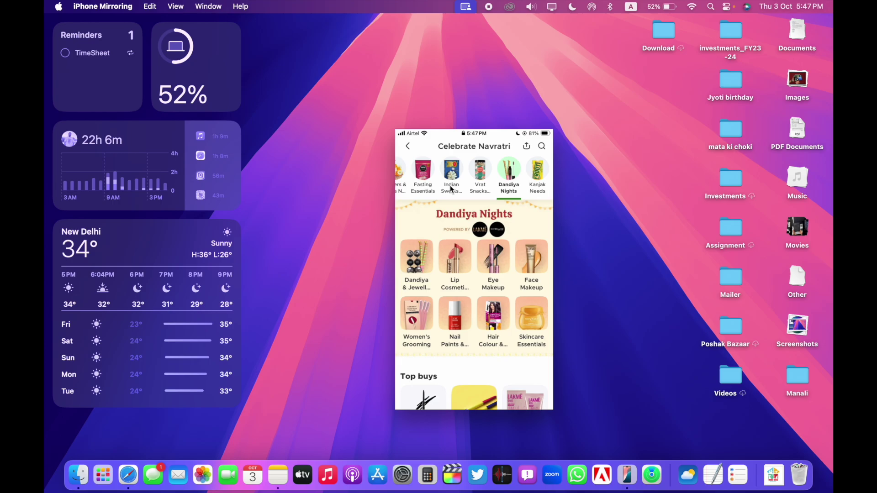
Step: Return from Blinkit to the iPhone's home screen and browse its app pages
{"action": "mouse_move", "coordinate": [415, 124]}
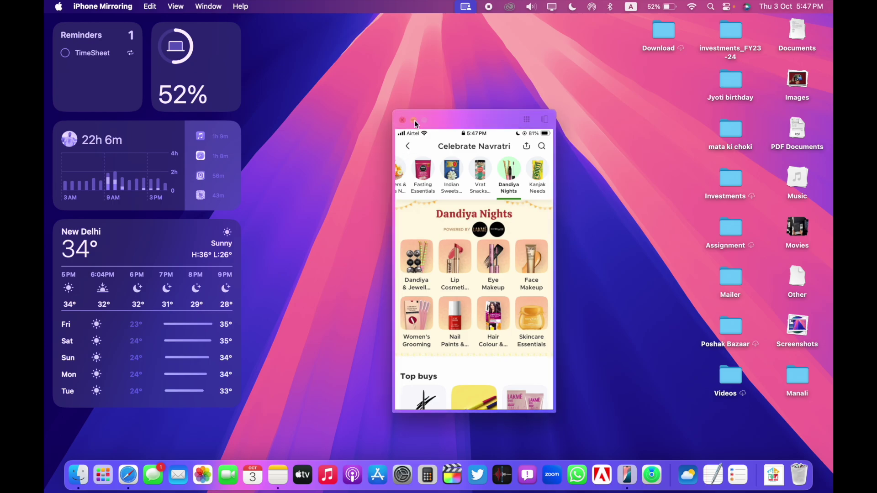
{"action": "left_click", "coordinate": [527, 119]}
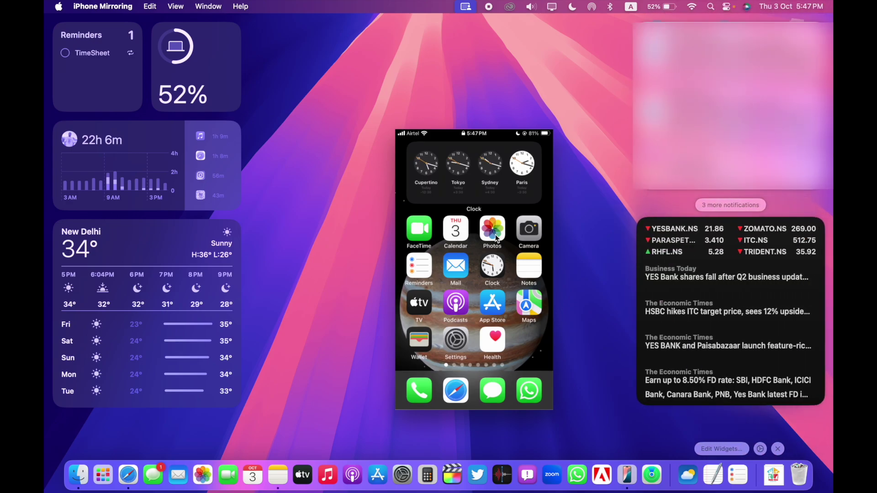
{"action": "scroll", "coordinate": [495, 235], "scroll_direction": "left", "scroll_amount": 5}
{"action": "scroll", "coordinate": [470, 265], "scroll_direction": "right", "scroll_amount": 10}
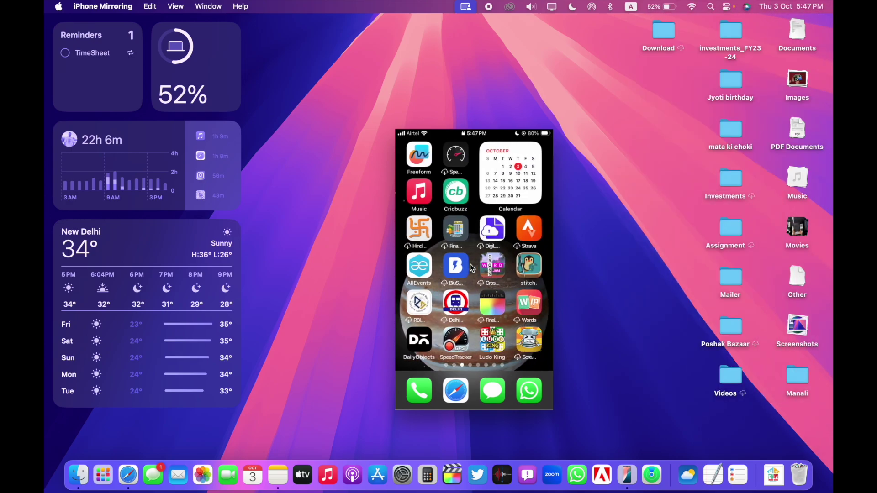
{"action": "scroll", "coordinate": [472, 267], "scroll_direction": "right", "scroll_amount": 5}
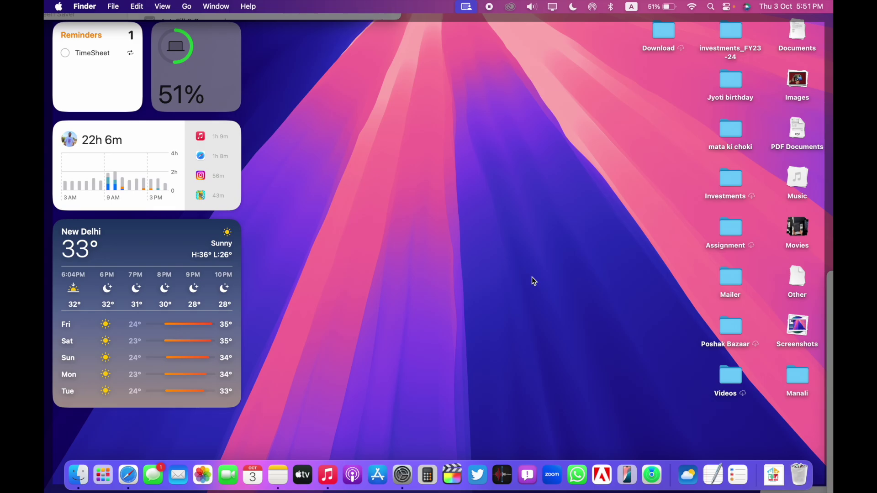
Step: Bring back the hidden windows and tile System Settings to the left half and the Adobe Illustrator 2023 folder to the right half
{"action": "left_click", "coordinate": [431, 203]}
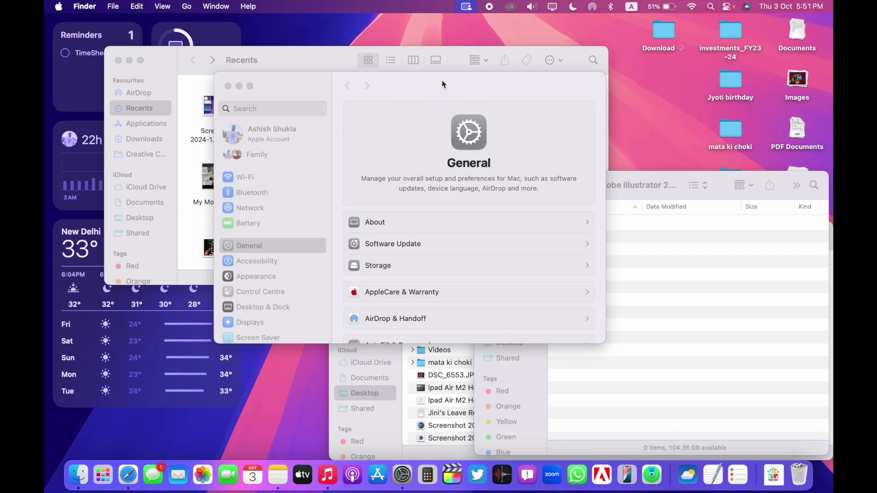
{"action": "left_click", "coordinate": [402, 102]}
{"action": "double_click", "coordinate": [640, 185]}
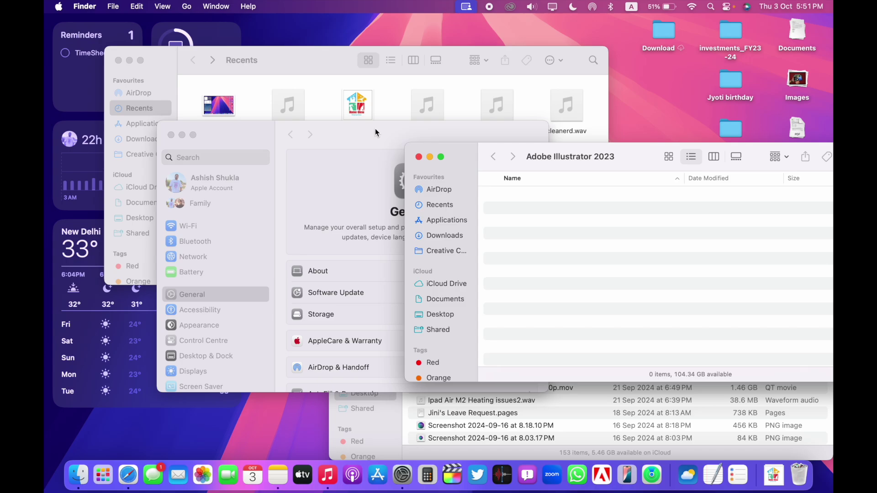
{"action": "left_click_drag", "start_coordinate": [374, 128], "coordinate": [45, 236]}
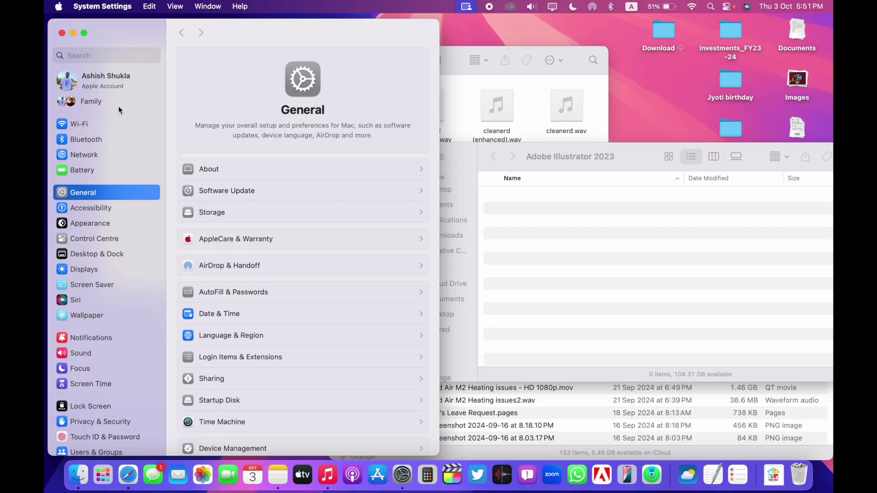
{"action": "left_click", "coordinate": [598, 147]}
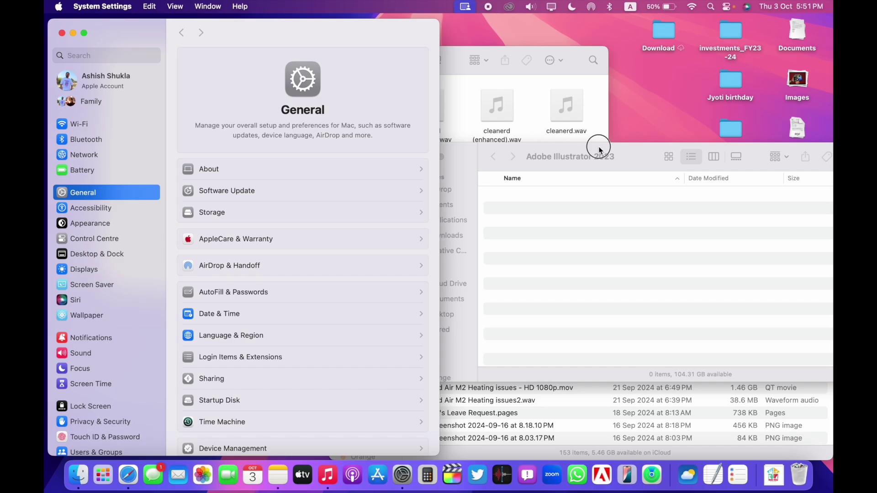
{"action": "left_click_drag", "start_coordinate": [598, 147], "coordinate": [830, 195]}
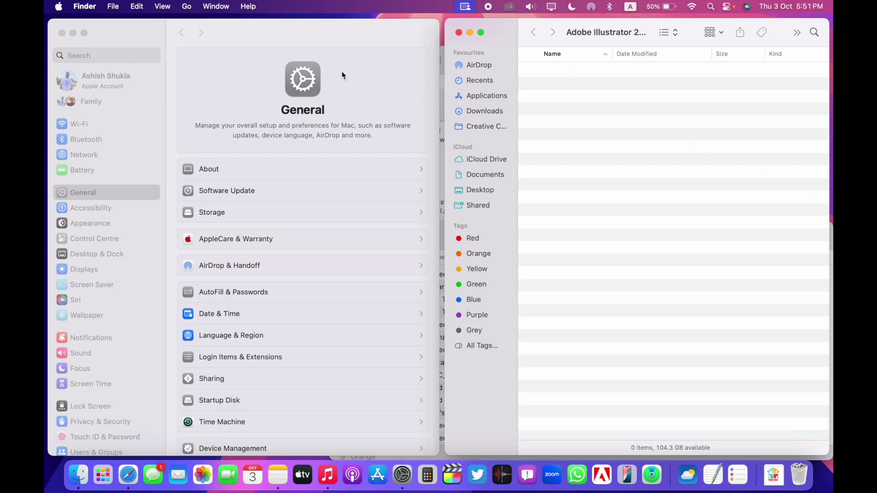
Step: Tile System Settings into the bottom-left quarter of the desktop and the Recents window into the top-left quarter
{"action": "left_click_drag", "start_coordinate": [333, 24], "coordinate": [45, 490]}
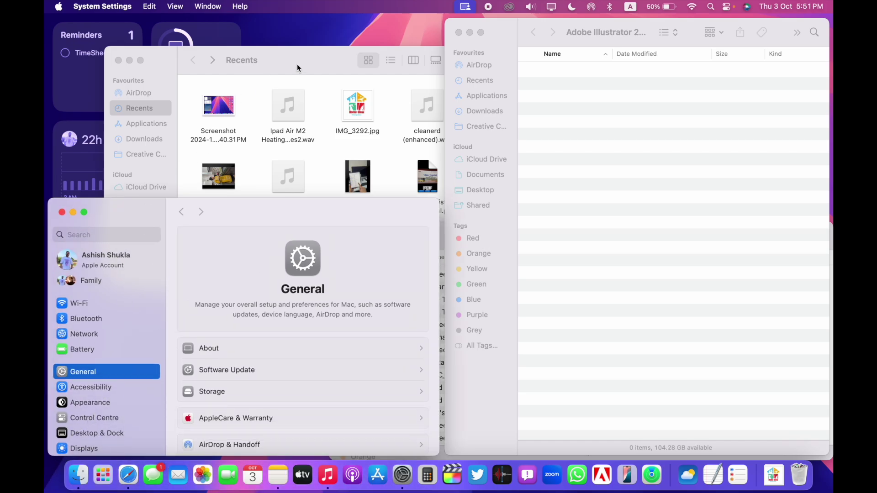
{"action": "left_click_drag", "start_coordinate": [297, 68], "coordinate": [46, 4]}
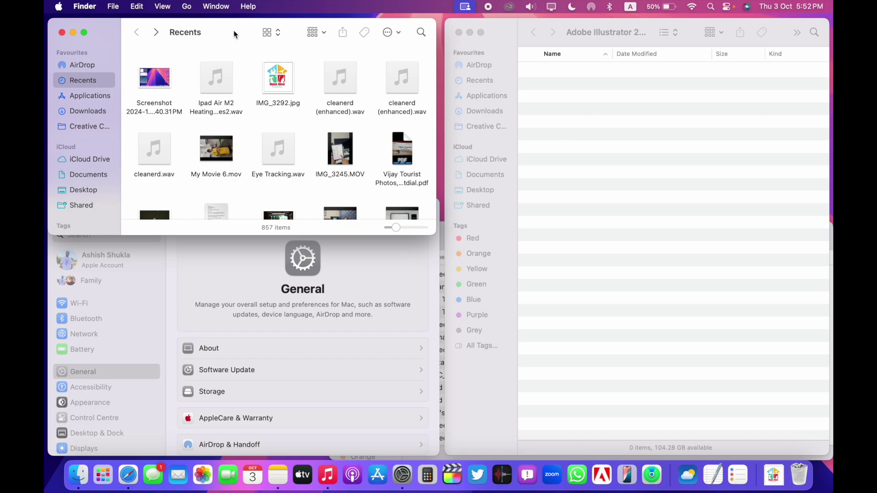
Step: Close the Adobe Illustrator 2023 folder window, and expand Recents to the left half and the full screen before closing it
{"action": "left_click_drag", "start_coordinate": [234, 30], "coordinate": [435, 42]}
{"action": "left_click", "coordinate": [459, 32]}
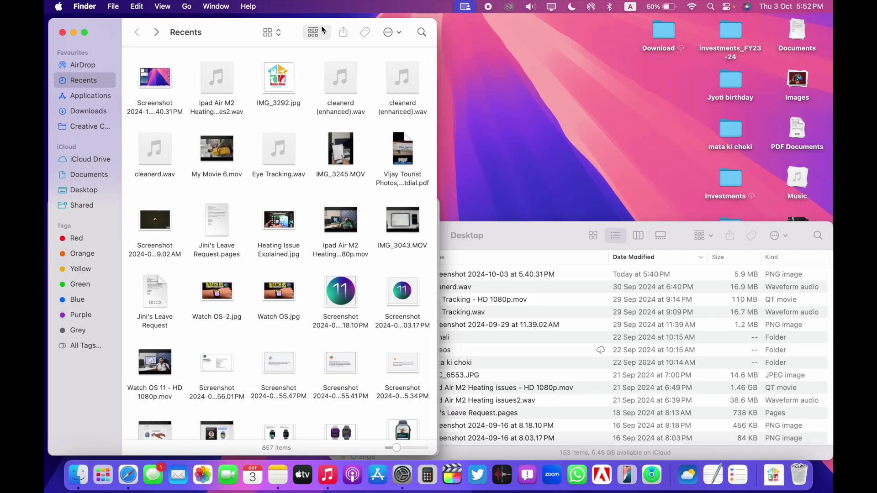
{"action": "left_click_drag", "start_coordinate": [322, 26], "coordinate": [257, 6]}
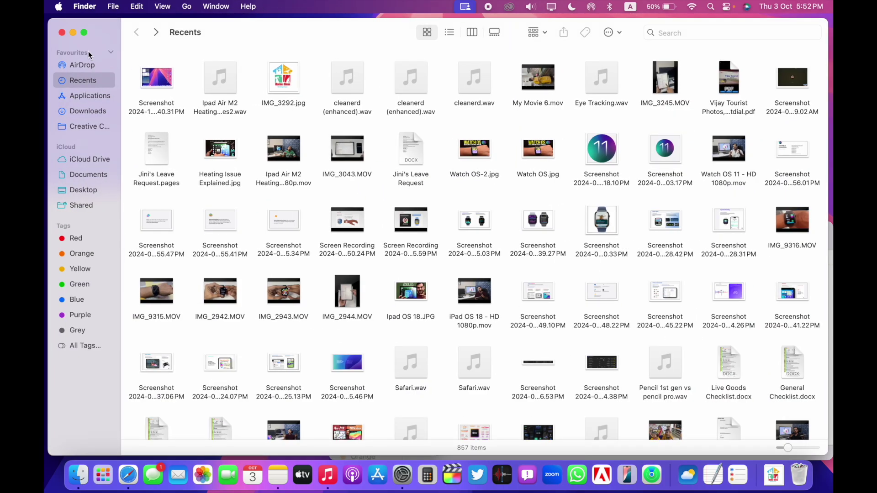
{"action": "left_click", "coordinate": [62, 32]}
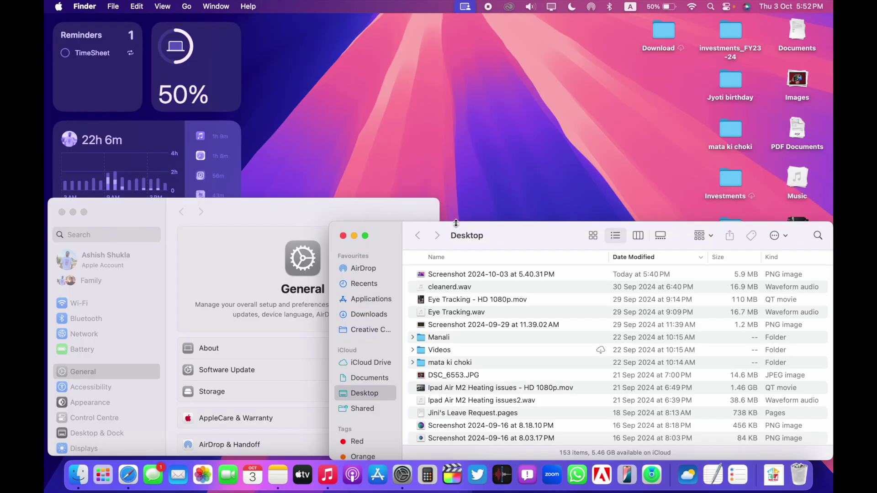
Step: Move the Desktop folder window toward the middle of the screen and choose the third Fill & Arrange layout for it
{"action": "left_click_drag", "start_coordinate": [505, 229], "coordinate": [444, 113]}
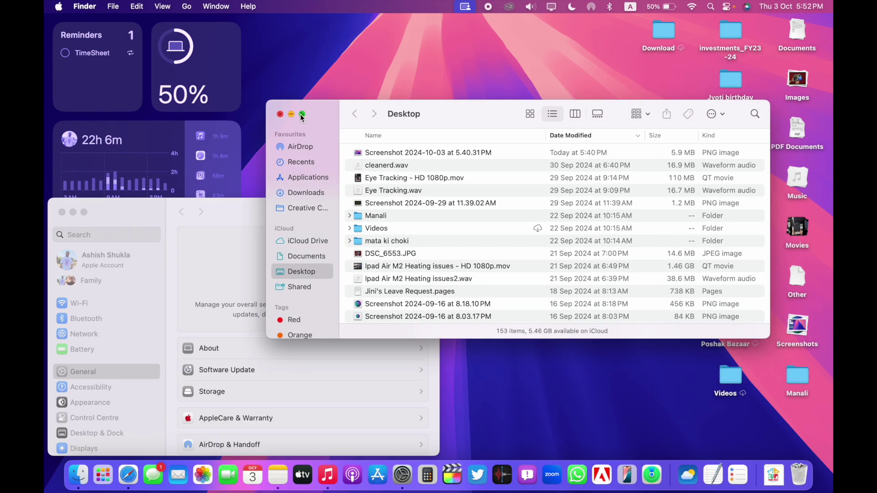
{"action": "mouse_move", "coordinate": [302, 116]}
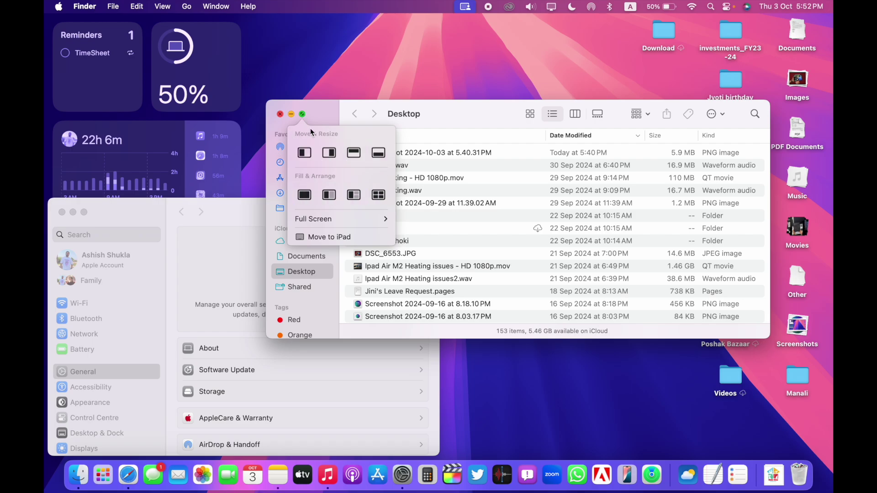
{"action": "left_click", "coordinate": [358, 199]}
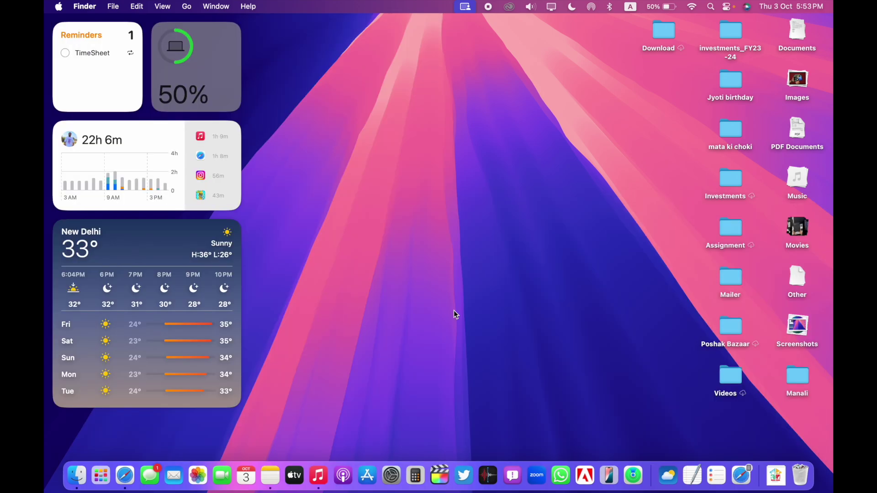
Step: Open Notes and collapse and re-expand the "Writing, focus and communication." and "Delightful images created just for you." sections of the Apple Intelligence note
{"action": "left_click", "coordinate": [269, 479]}
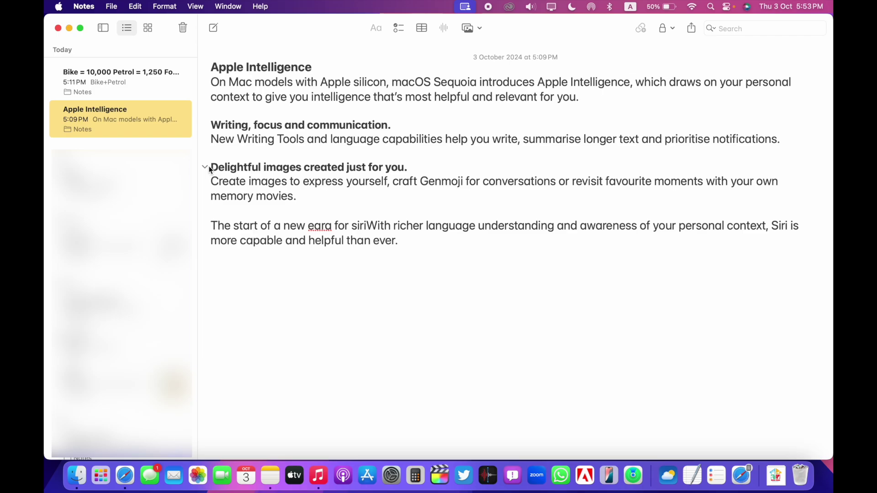
{"action": "left_click", "coordinate": [204, 125]}
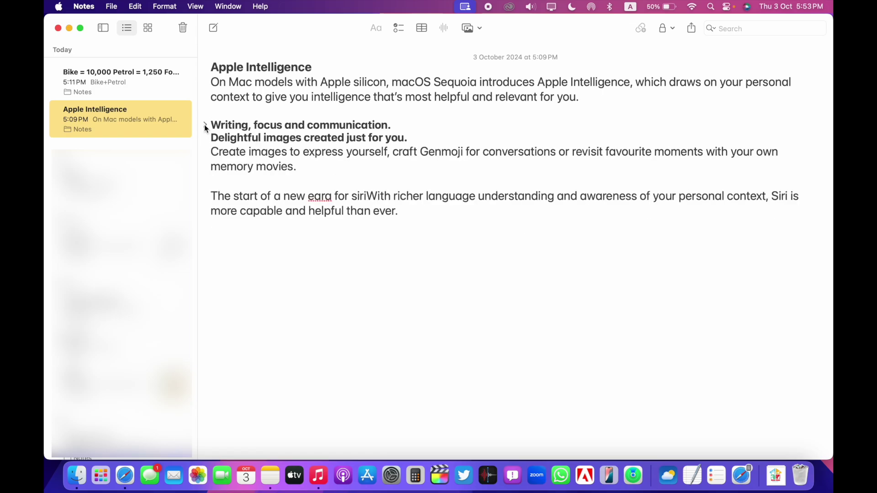
{"action": "left_click", "coordinate": [206, 137]}
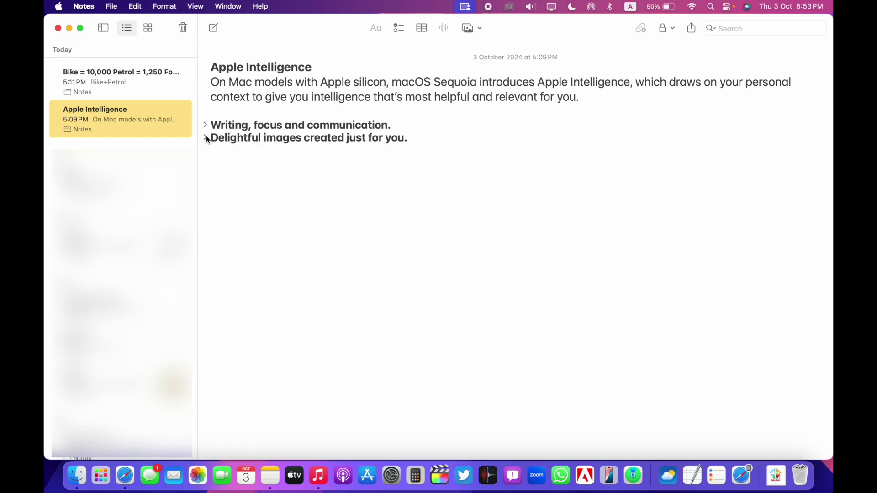
{"action": "left_click", "coordinate": [206, 138]}
{"action": "left_click", "coordinate": [204, 125]}
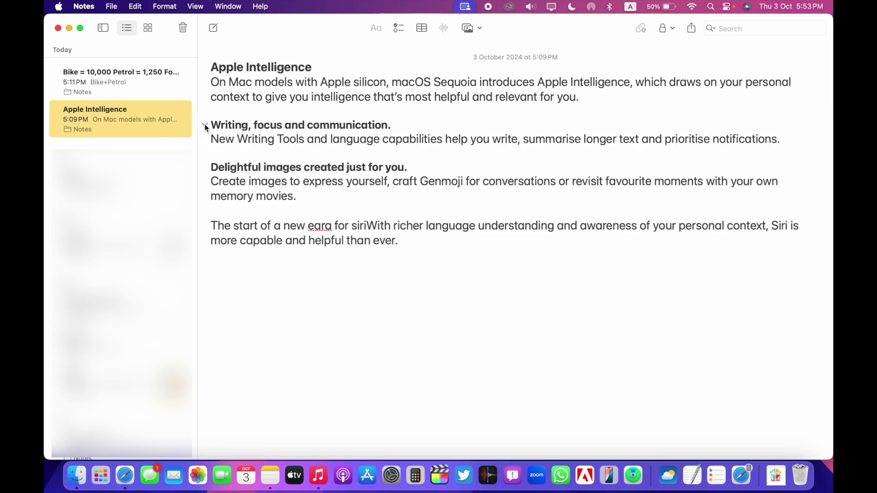
Step: Split "The start of a new eara for siri" onto its own line with a full stop and format it as a section heading
{"action": "left_click", "coordinate": [366, 226]}
{"action": "type", "text": "."}
{"action": "key", "text": "Return"}
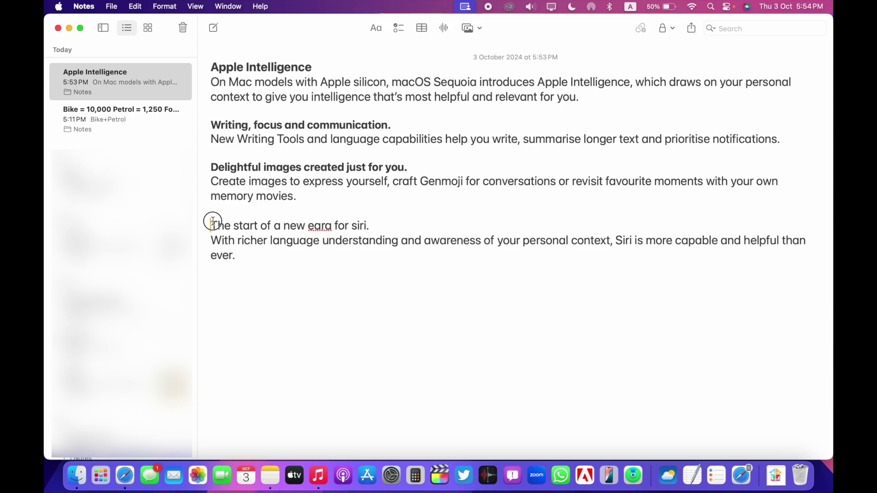
{"action": "left_click_drag", "start_coordinate": [211, 223], "coordinate": [378, 224]}
{"action": "left_click", "coordinate": [377, 28]}
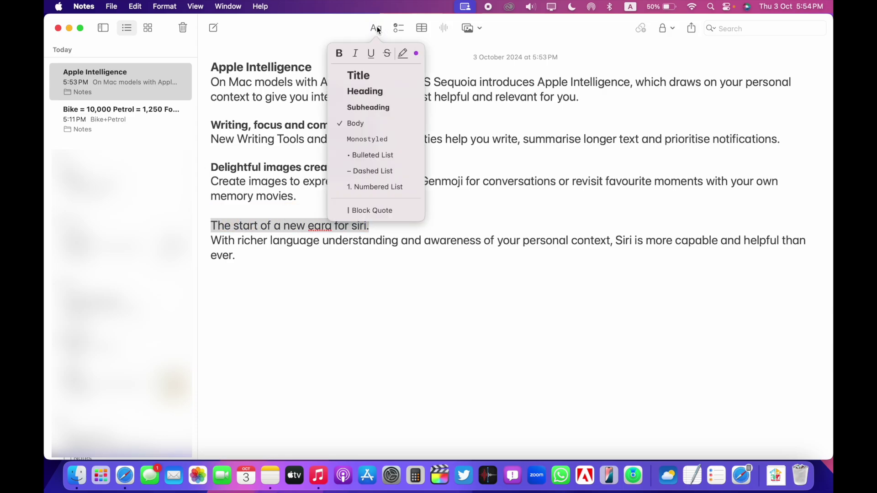
{"action": "left_click", "coordinate": [365, 77]}
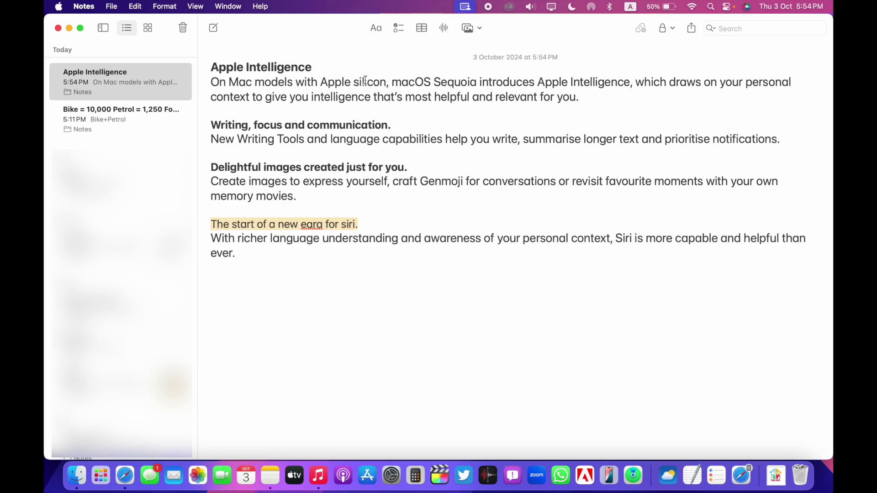
Step: Collapse the new Siri section and the two sections above it, and expand all three again
{"action": "left_click", "coordinate": [301, 236]}
{"action": "left_click_drag", "start_coordinate": [361, 224], "coordinate": [211, 222]}
{"action": "left_click", "coordinate": [206, 225]}
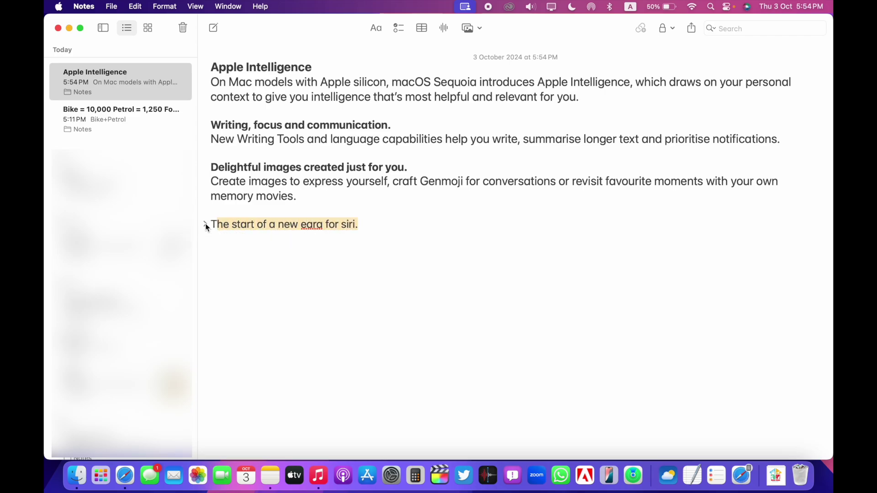
{"action": "left_click", "coordinate": [206, 225]}
{"action": "left_click", "coordinate": [205, 225]}
{"action": "left_click", "coordinate": [205, 168]}
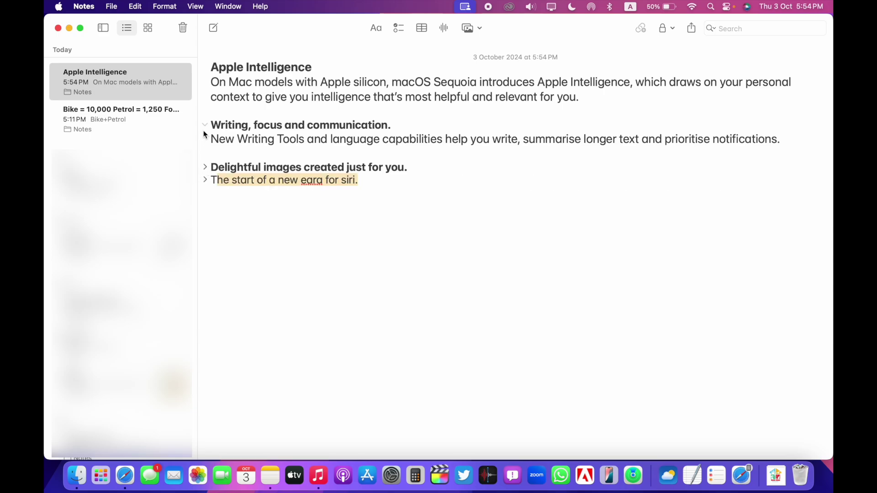
{"action": "left_click", "coordinate": [205, 126]}
{"action": "left_click", "coordinate": [205, 150]}
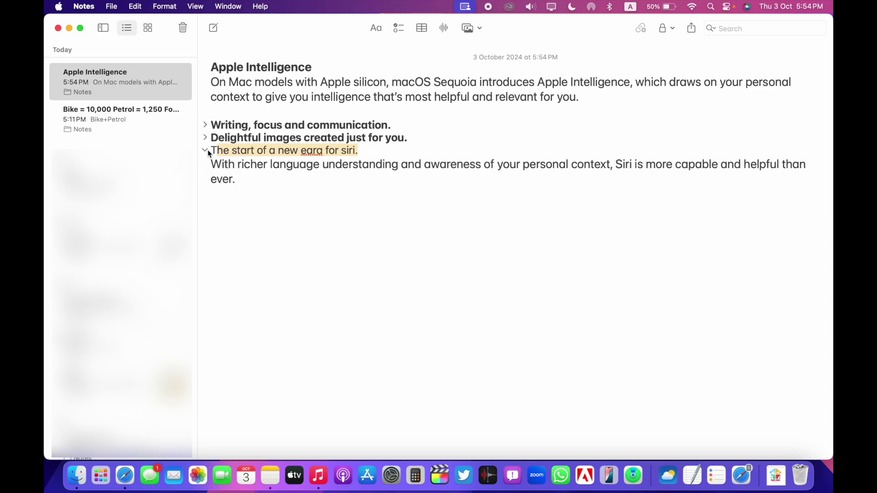
{"action": "left_click", "coordinate": [206, 138]}
{"action": "left_click", "coordinate": [205, 126]}
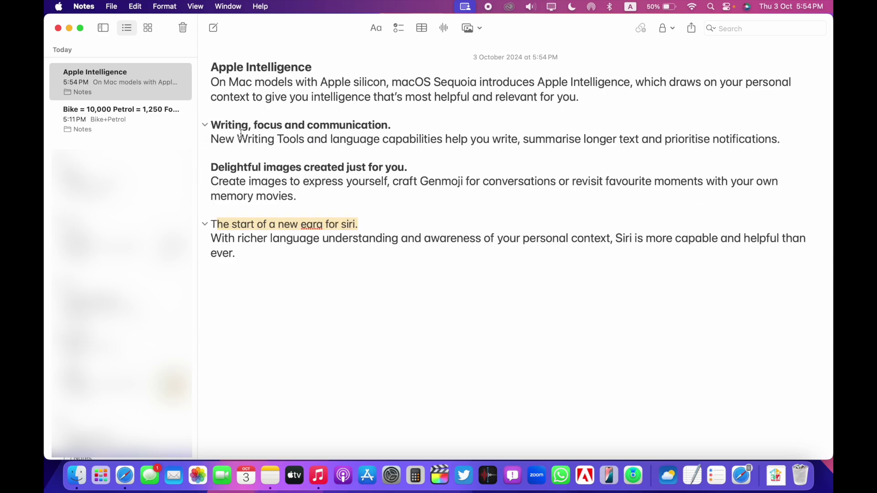
Step: Highlight the words "capabilities help you write" in purple in the Writing, focus and communication section
{"action": "left_click", "coordinate": [411, 241]}
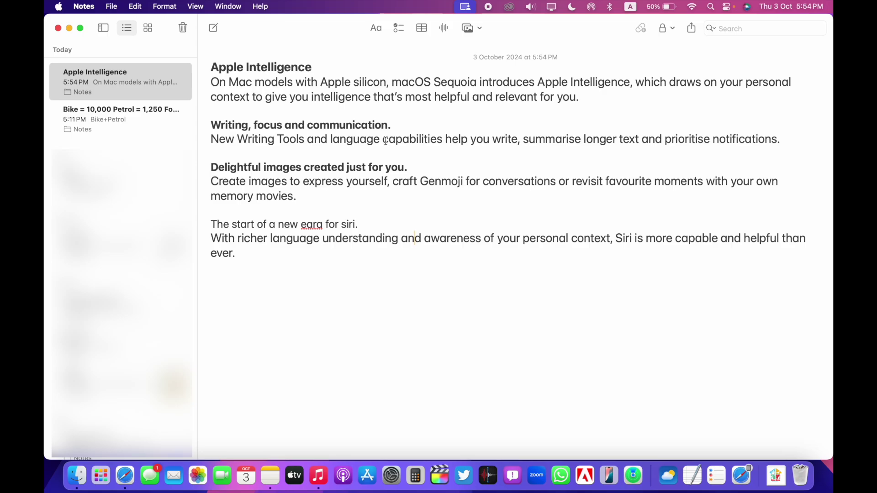
{"action": "left_click_drag", "start_coordinate": [385, 141], "coordinate": [514, 139]}
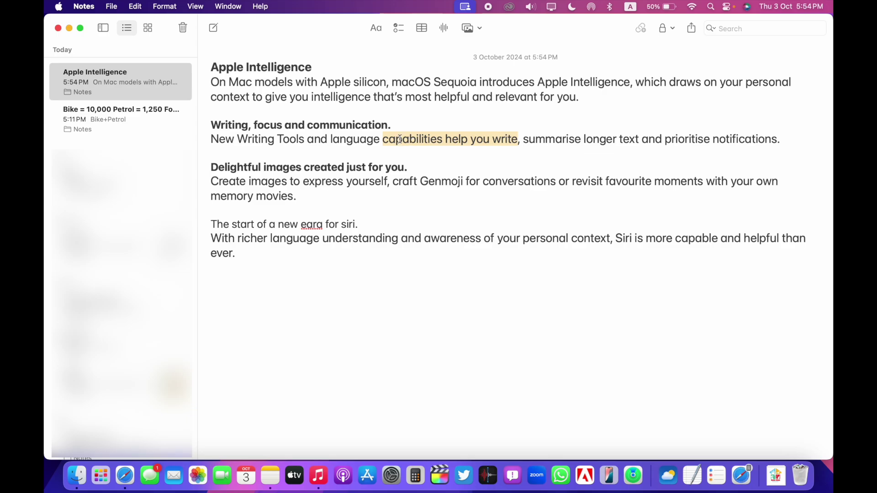
{"action": "key", "text": "super+shift+e"}
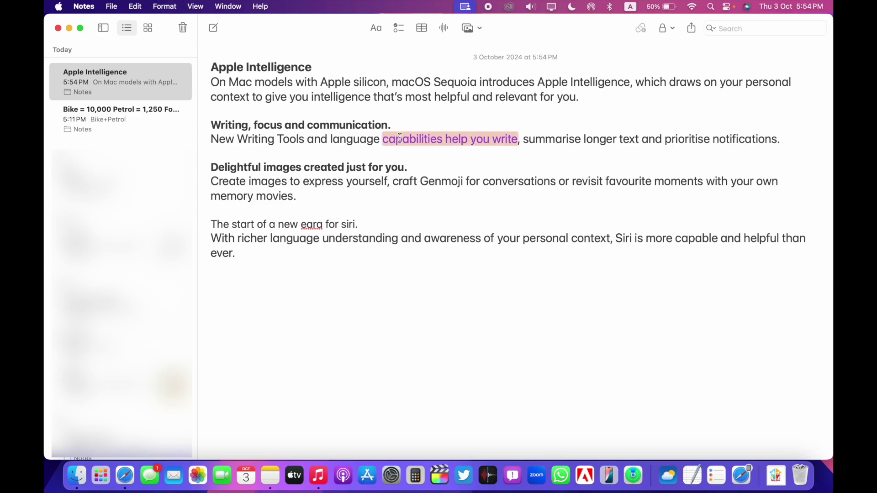
{"action": "left_click", "coordinate": [538, 140]}
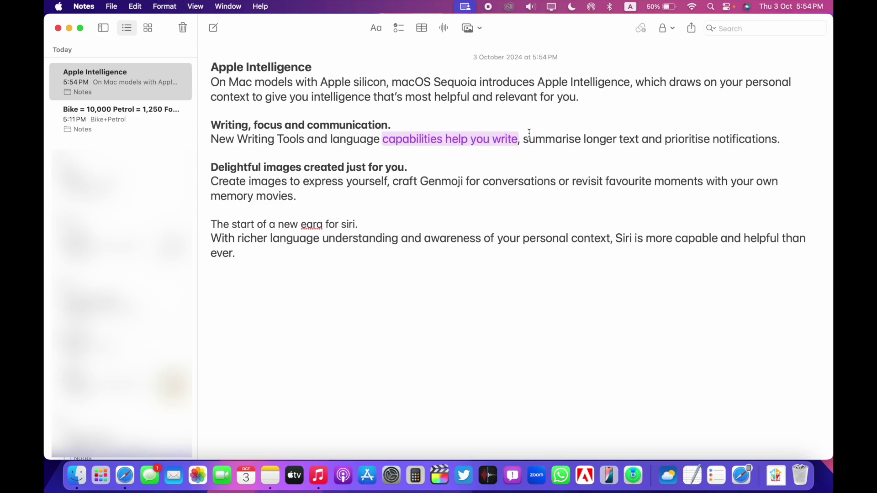
Step: Check the font formatting commands offered for the words "summarise longer text" and leave without applying any
{"action": "double_click", "coordinate": [527, 136]}
{"action": "left_click_drag", "start_coordinate": [528, 136], "coordinate": [624, 134]}
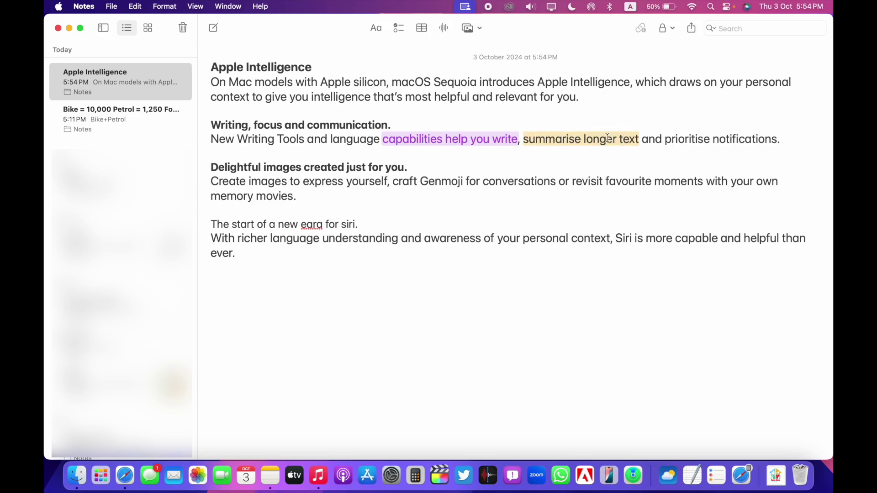
{"action": "right_click", "coordinate": [607, 137]}
{"action": "mouse_move", "coordinate": [642, 342]}
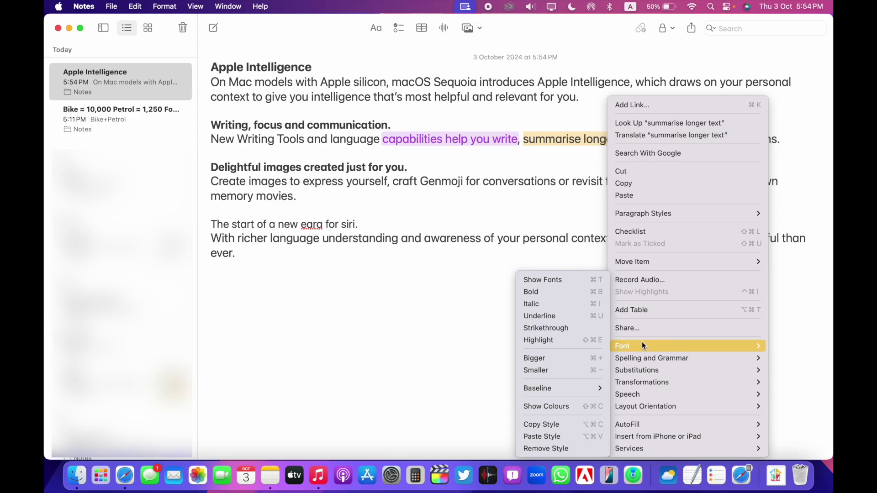
{"action": "left_click", "coordinate": [402, 342]}
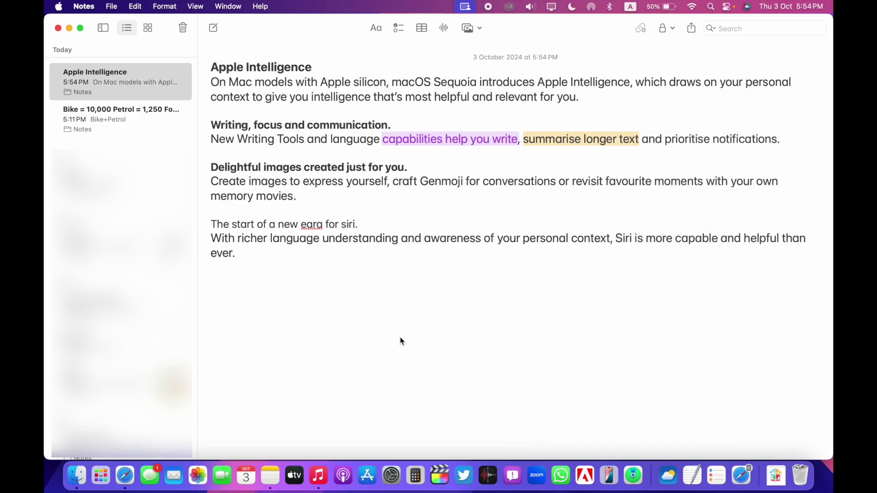
{"action": "left_click", "coordinate": [457, 192]}
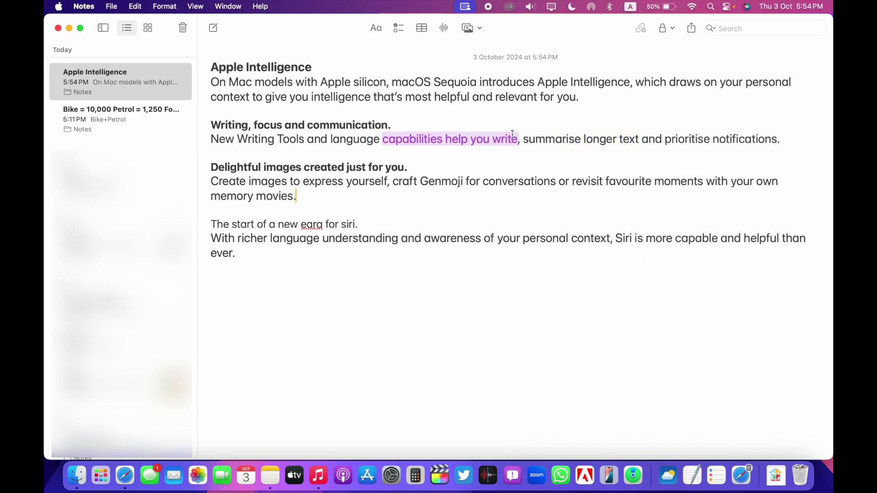
Step: Highlight the word "summarise" in mint in the Writing, focus and communication section
{"action": "double_click", "coordinate": [544, 137]}
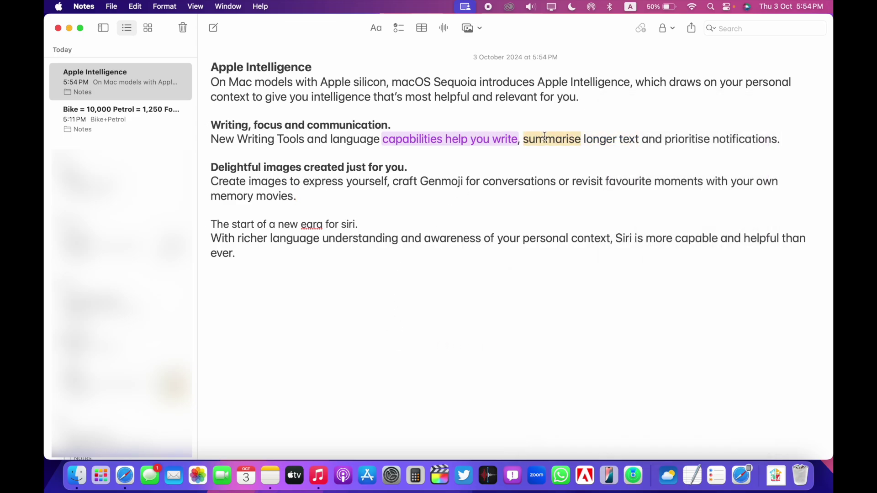
{"action": "left_click", "coordinate": [376, 28]}
{"action": "left_click", "coordinate": [418, 54]}
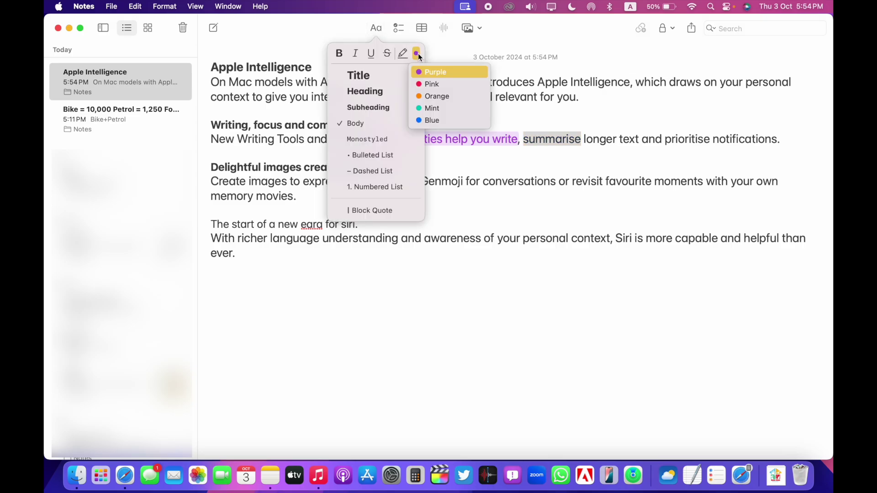
{"action": "left_click", "coordinate": [449, 110]}
{"action": "left_click", "coordinate": [449, 114]}
{"action": "left_click", "coordinate": [581, 182]}
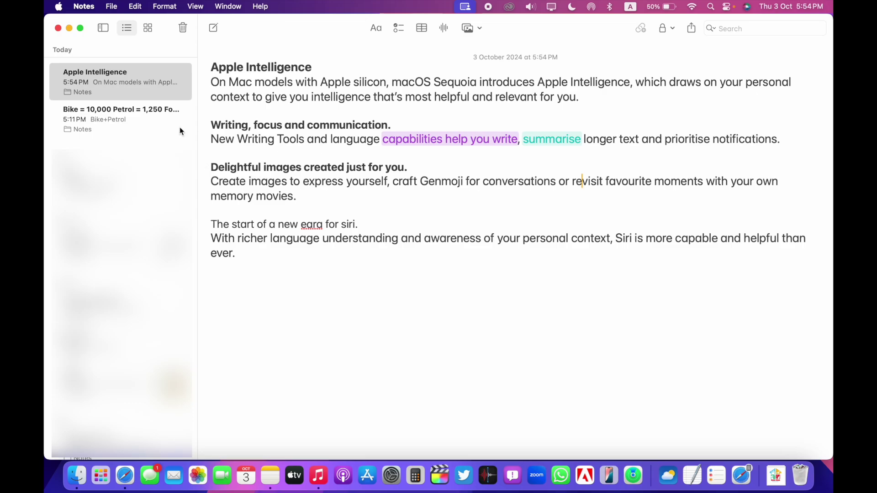
Step: Open the note listing the Bike, Petrol and Food amounts and have it calculate the sum by completing the line as "Bike+Petrol="
{"action": "left_click", "coordinate": [130, 117]}
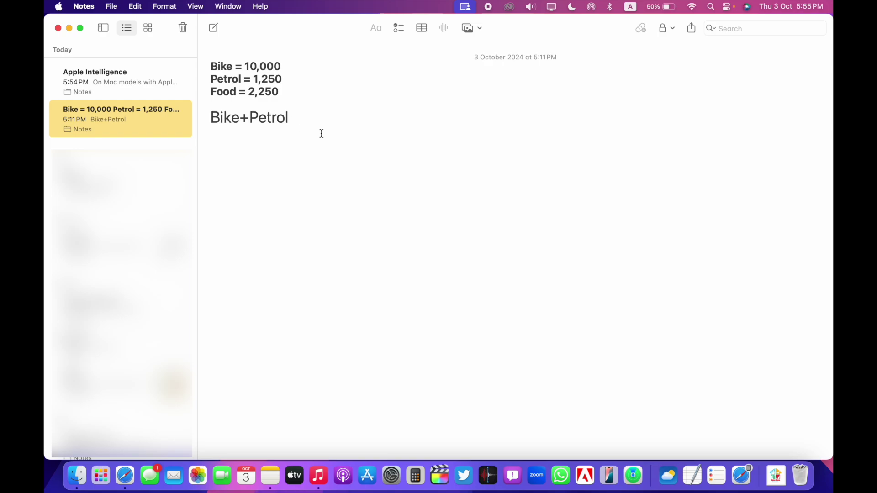
{"action": "left_click", "coordinate": [305, 116]}
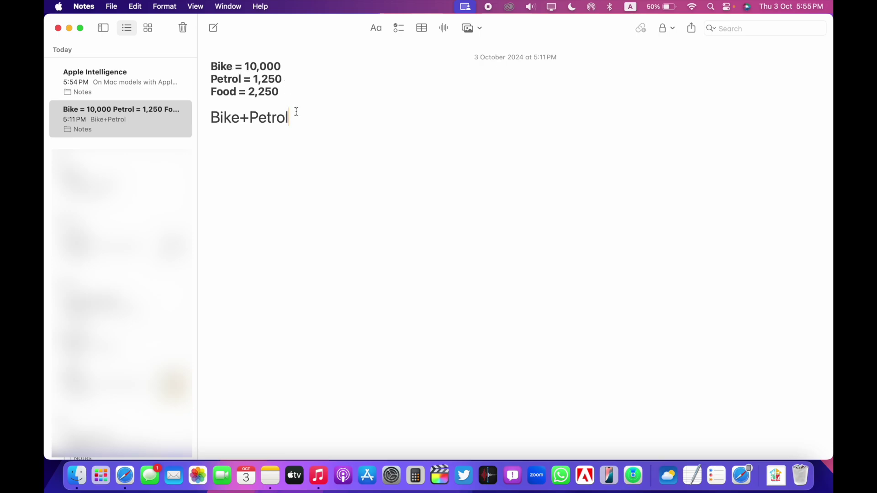
{"action": "left_click_drag", "start_coordinate": [210, 118], "coordinate": [290, 114]}
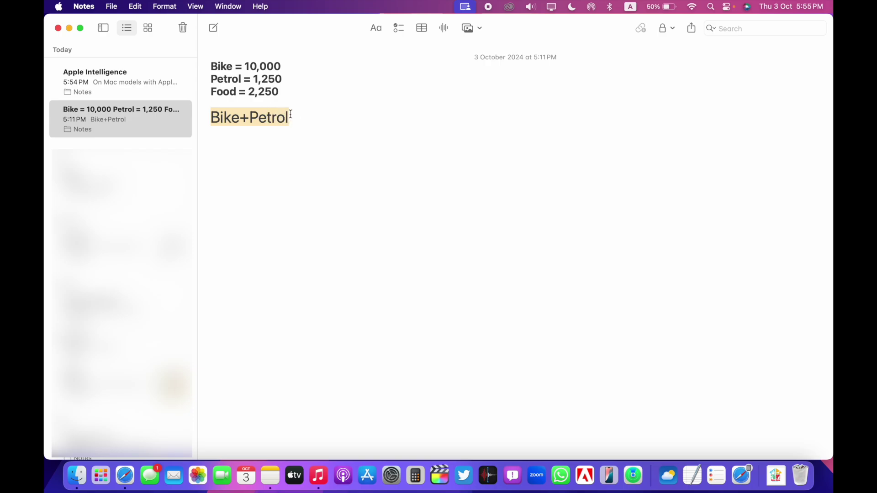
{"action": "left_click", "coordinate": [219, 122]}
{"action": "left_click", "coordinate": [301, 120]}
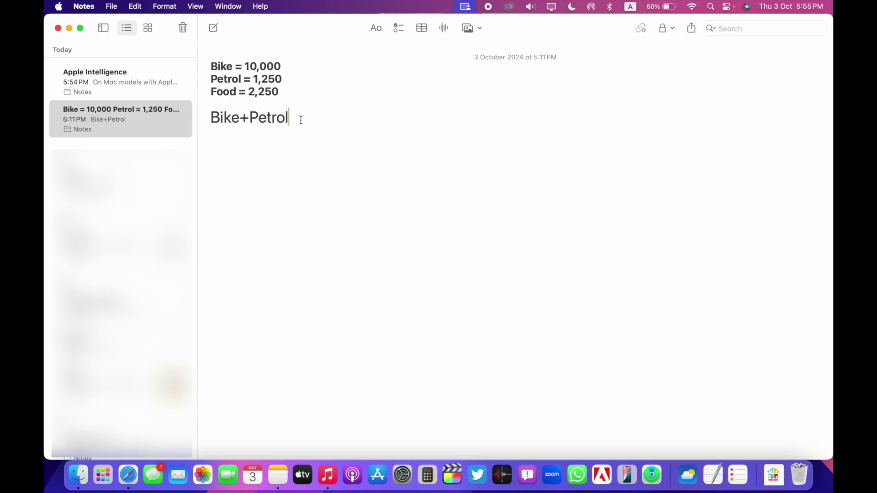
{"action": "type", "text": "=11,250"}
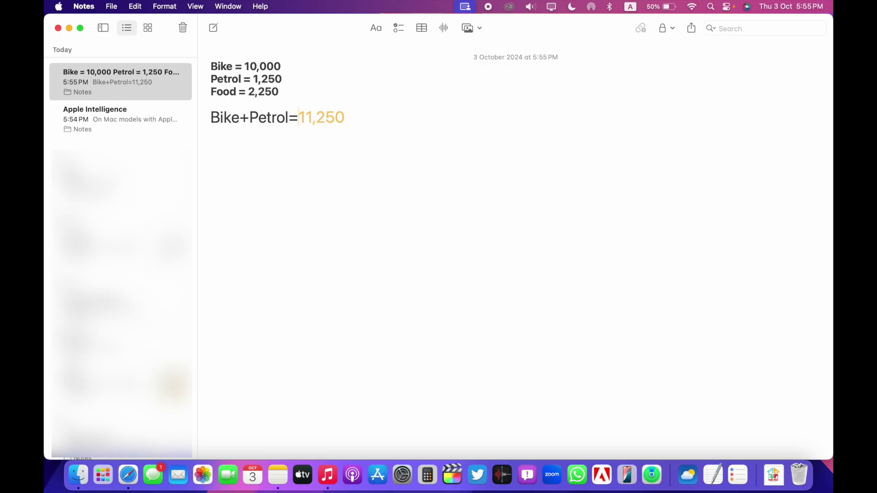
Step: Add Food to the calculation, first as an addition, and change it to "Bike+Petrol-Food=" for a recalculated result
{"action": "key", "text": "Left"}
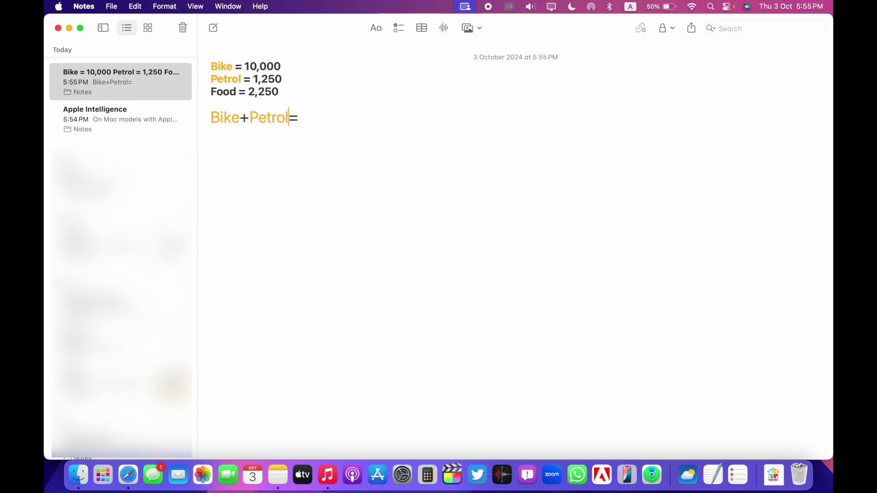
{"action": "type", "text": "+Food"}
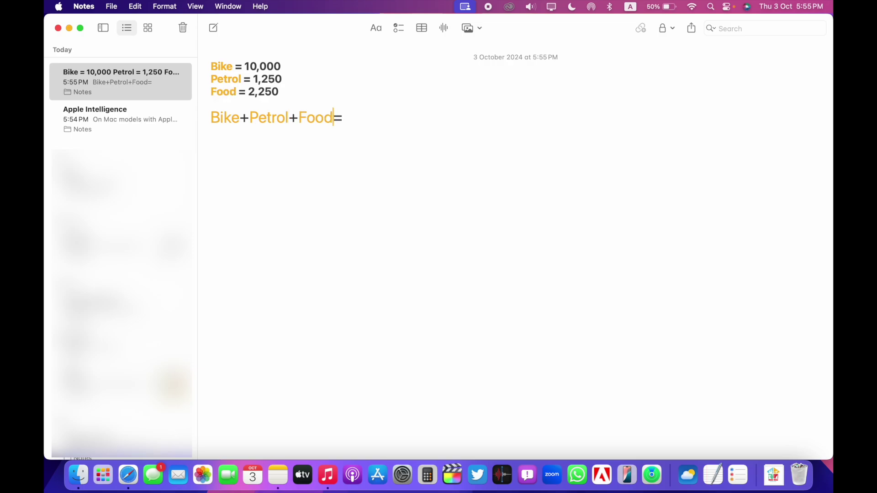
{"action": "key", "text": "Right"}
{"action": "key", "text": "BackSpace"}
{"action": "type", "text": "="}
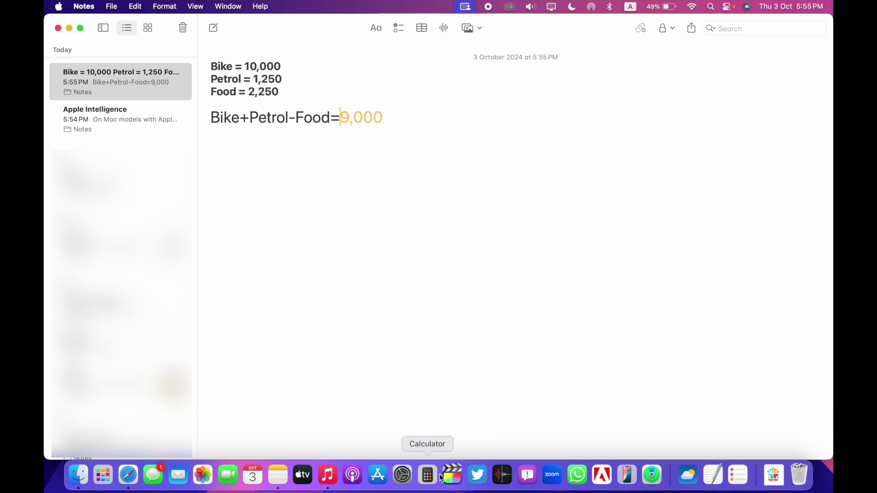
Step: Open Calculator over the note, switch it to Scientific mode and reposition its window near the middle of the screen
{"action": "left_click", "coordinate": [428, 476]}
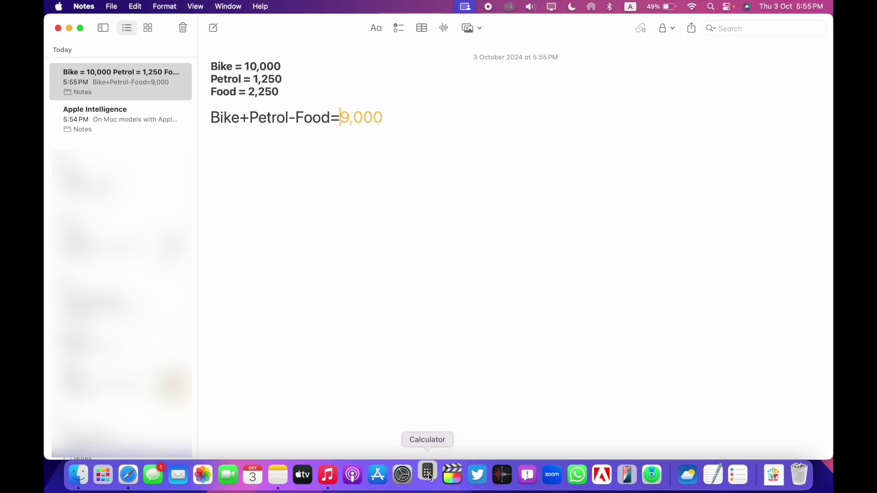
{"action": "left_click_drag", "start_coordinate": [360, 203], "coordinate": [463, 164]}
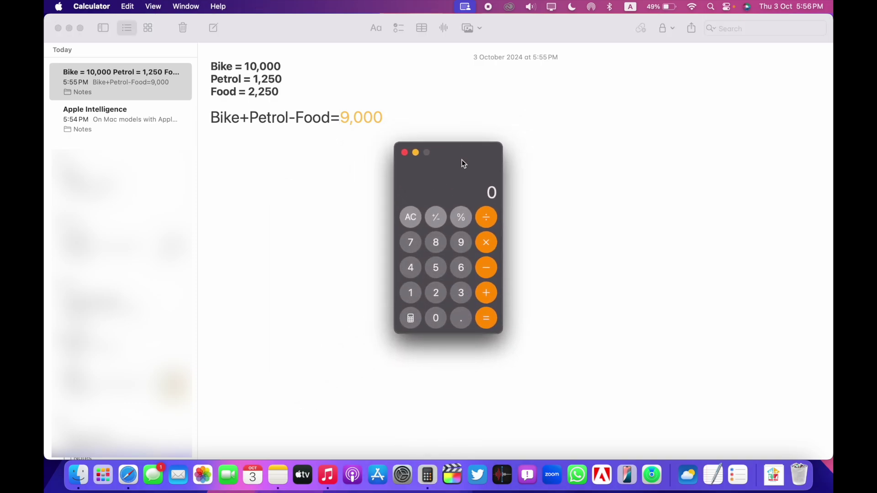
{"action": "left_click_drag", "start_coordinate": [464, 164], "coordinate": [462, 183]}
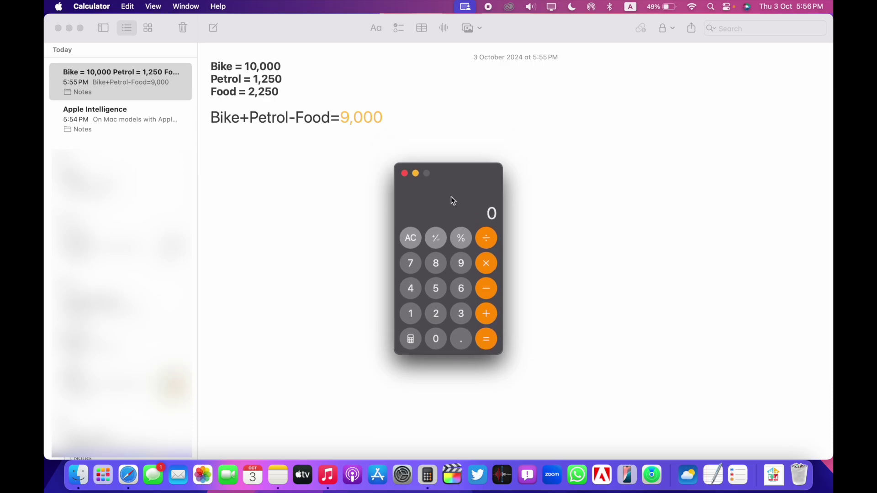
{"action": "left_click_drag", "start_coordinate": [457, 181], "coordinate": [455, 183]}
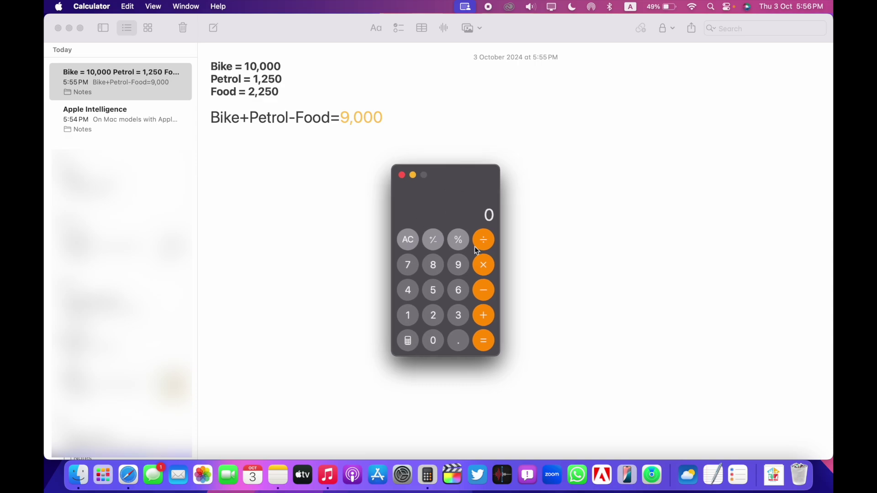
{"action": "left_click", "coordinate": [408, 341]}
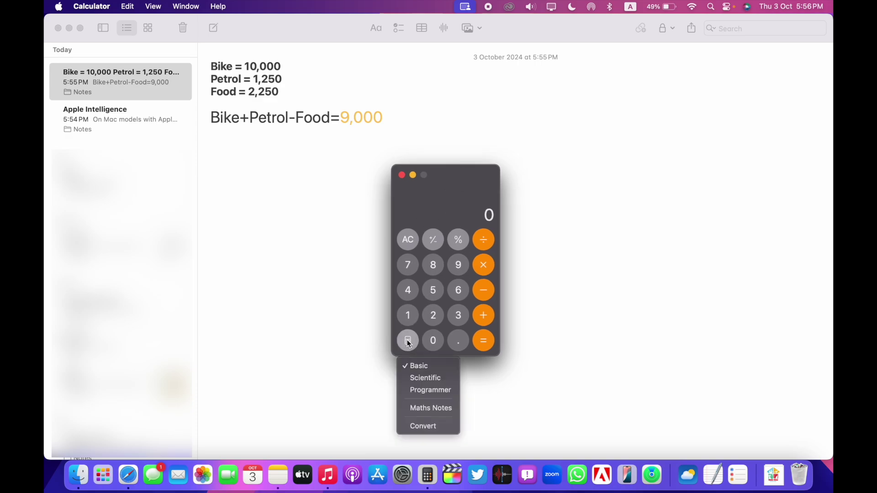
{"action": "left_click", "coordinate": [424, 379]}
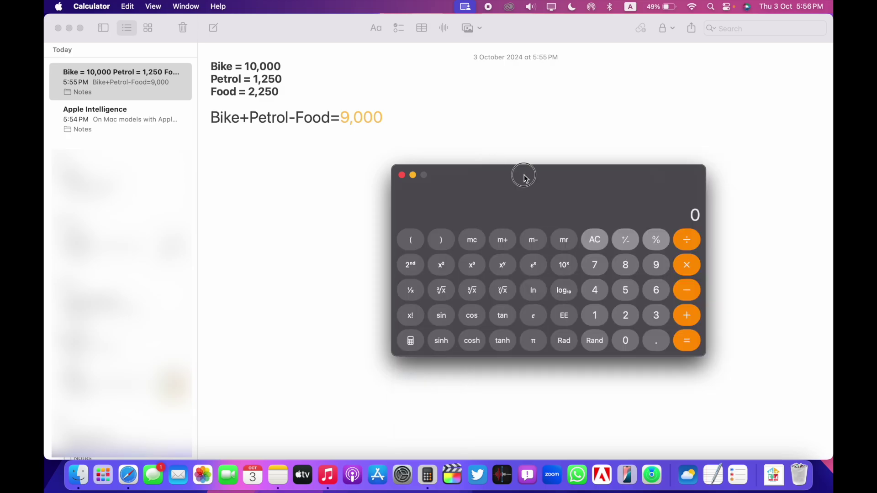
{"action": "left_click_drag", "start_coordinate": [523, 174], "coordinate": [456, 175]}
Step: Turn on Convert in the calculator and look through the unit categories available for the INR value
{"action": "left_click", "coordinate": [342, 340]}
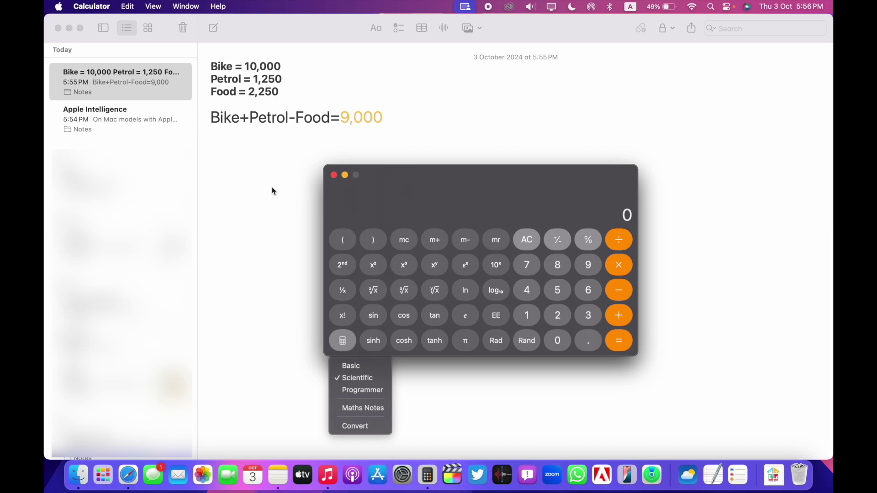
{"action": "left_click", "coordinate": [354, 425]}
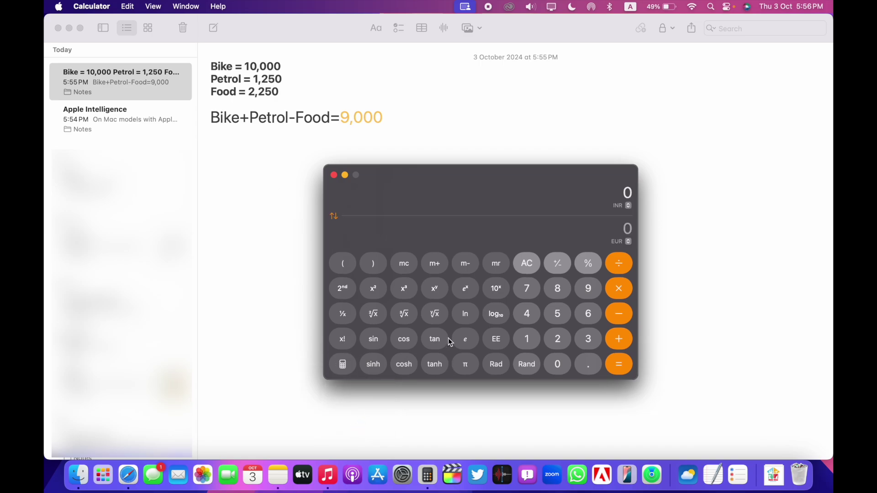
{"action": "left_click_drag", "start_coordinate": [503, 180], "coordinate": [506, 158]}
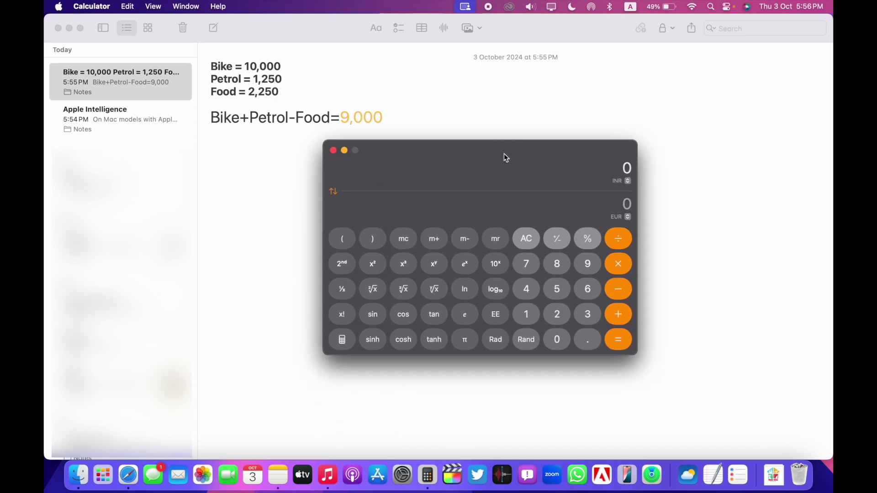
{"action": "left_click", "coordinate": [624, 182]}
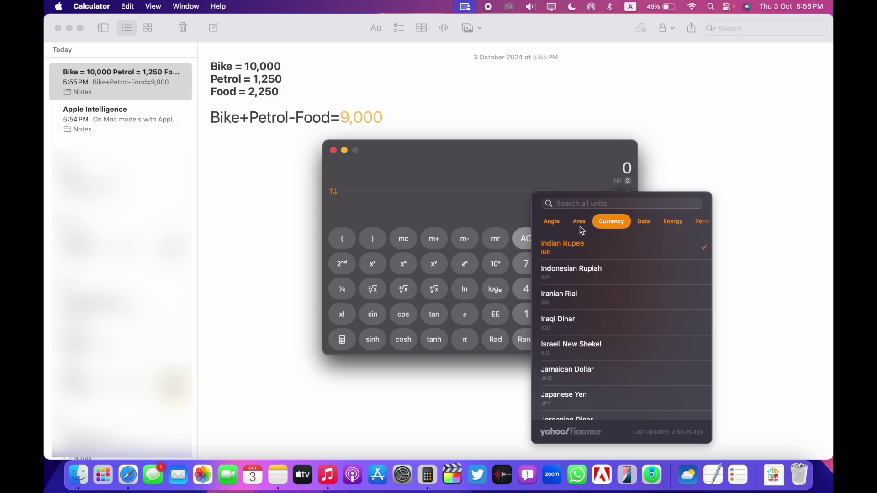
{"action": "scroll", "coordinate": [668, 224], "scroll_direction": "right", "scroll_amount": 2}
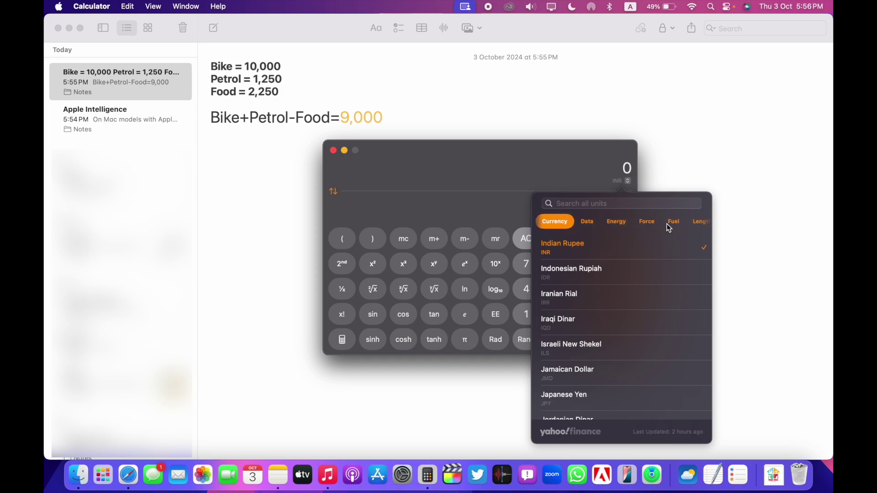
Step: Enter 85 as the EUR amount to convert it to INR, and swap the conversion direction and back
{"action": "left_click", "coordinate": [486, 214]}
{"action": "left_click", "coordinate": [560, 271]}
{"action": "left_click", "coordinate": [559, 283]}
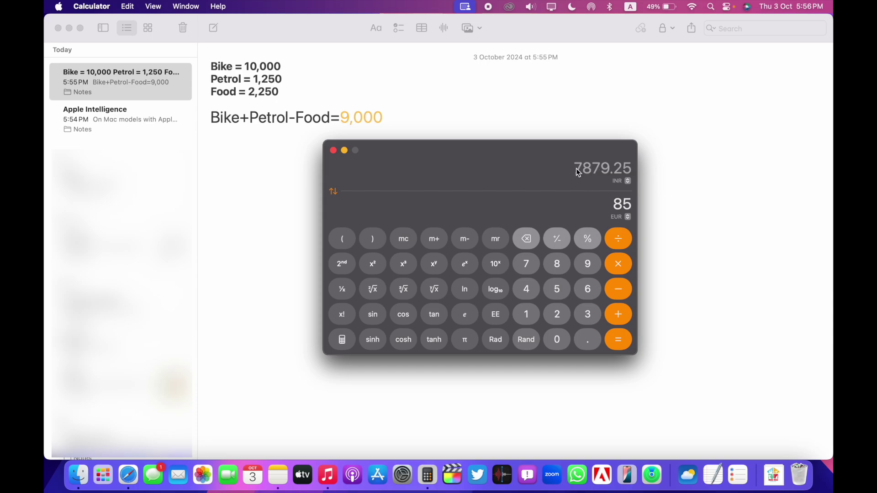
{"action": "left_click", "coordinate": [333, 192]}
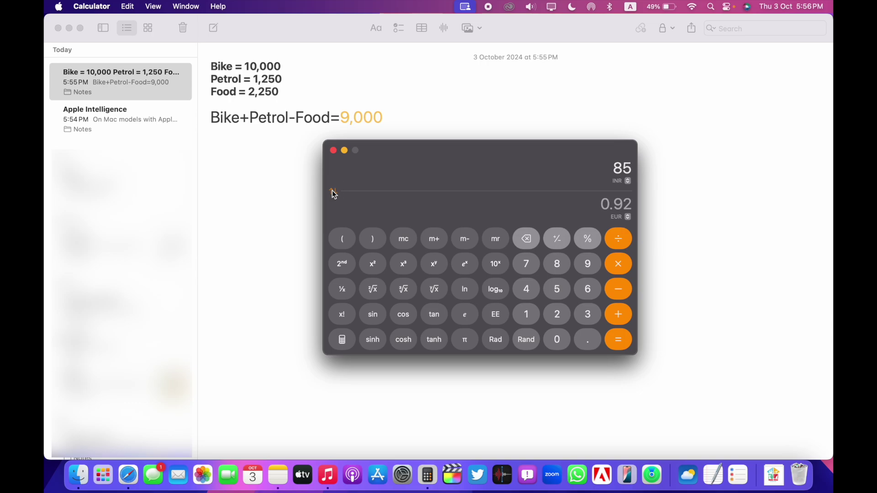
{"action": "left_click", "coordinate": [334, 192]}
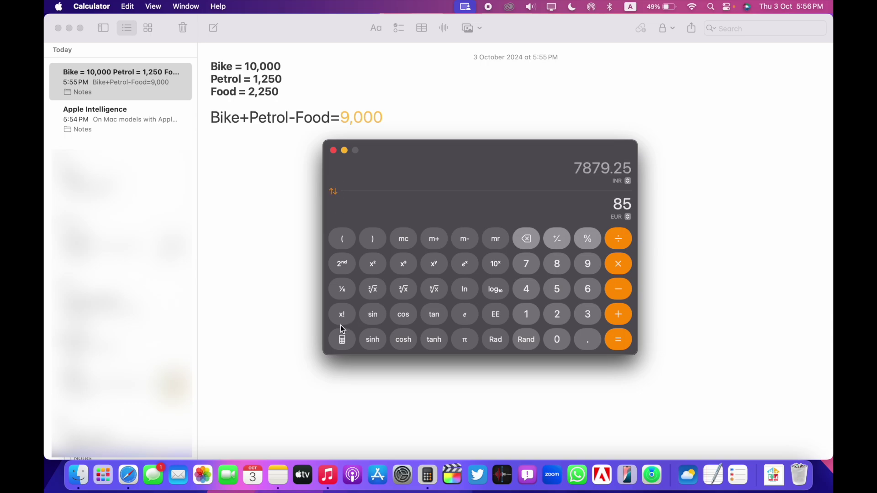
Step: Switch the calculator back to Basic mode and show its calculation history
{"action": "left_click", "coordinate": [343, 339]}
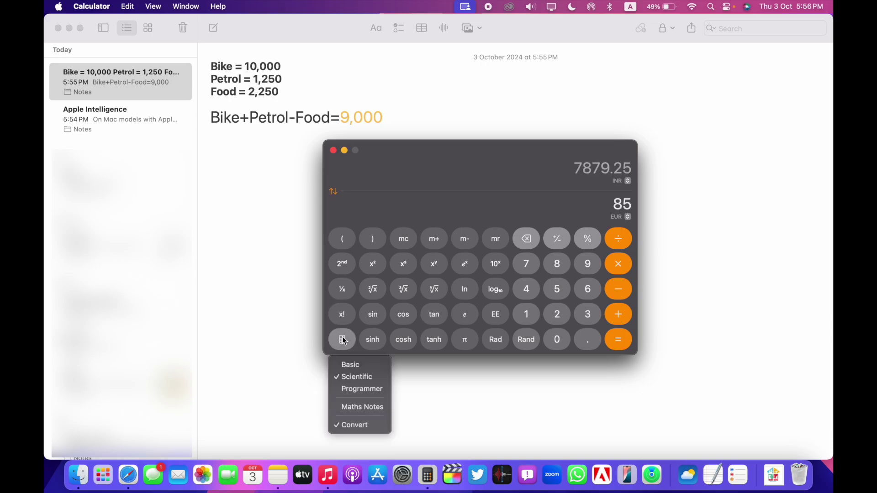
{"action": "left_click", "coordinate": [357, 366]}
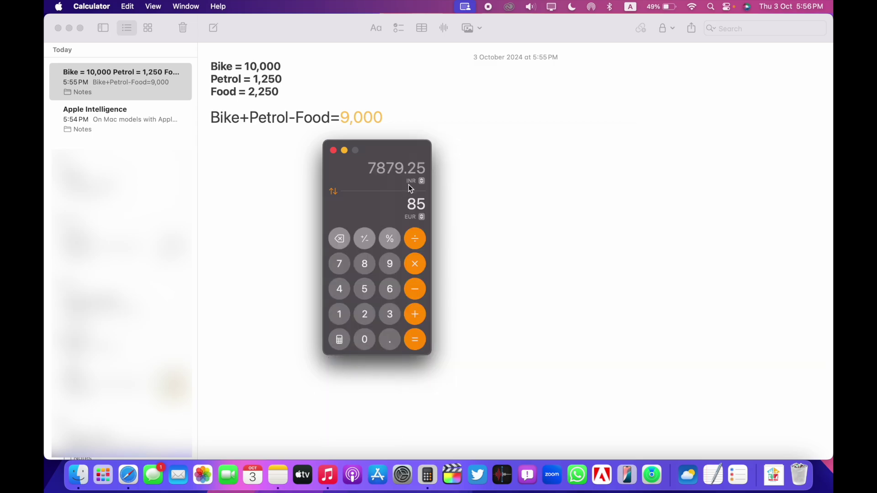
{"action": "left_click", "coordinate": [128, 5]}
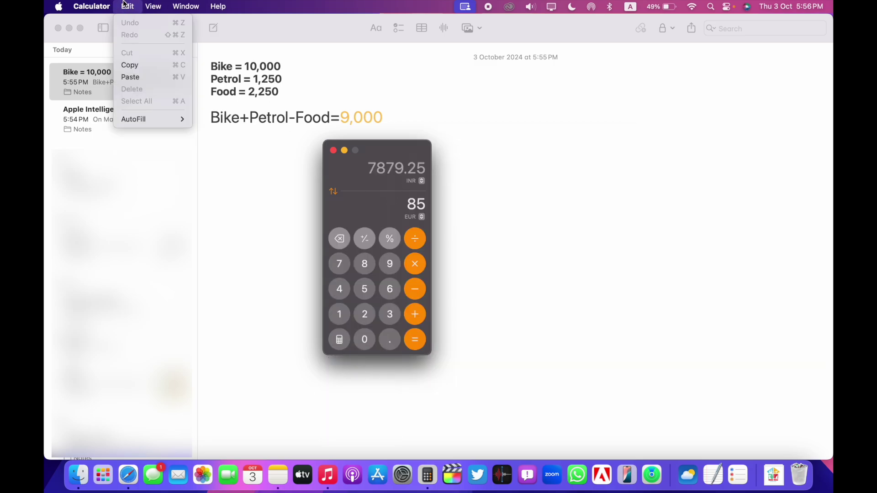
{"action": "mouse_move", "coordinate": [148, 2]}
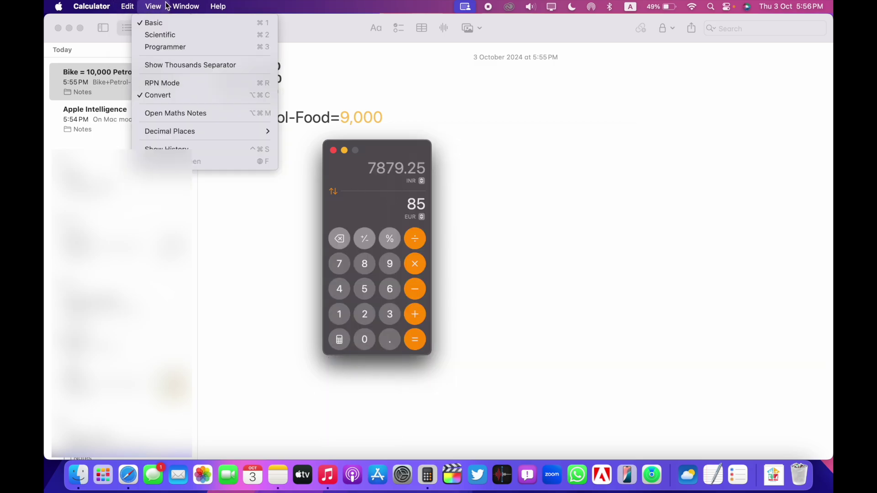
{"action": "left_click", "coordinate": [166, 148]}
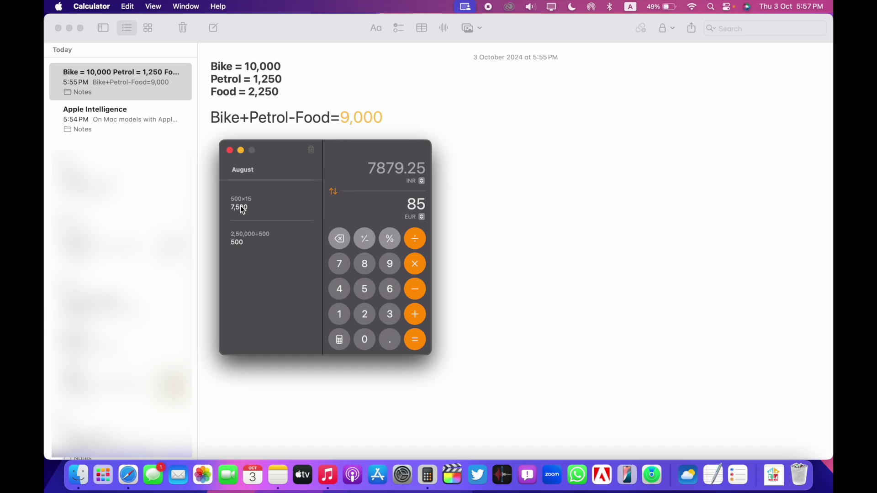
Step: Check the commands offered for the 500×15 history entry without using any, and close the calculator
{"action": "right_click", "coordinate": [241, 210]}
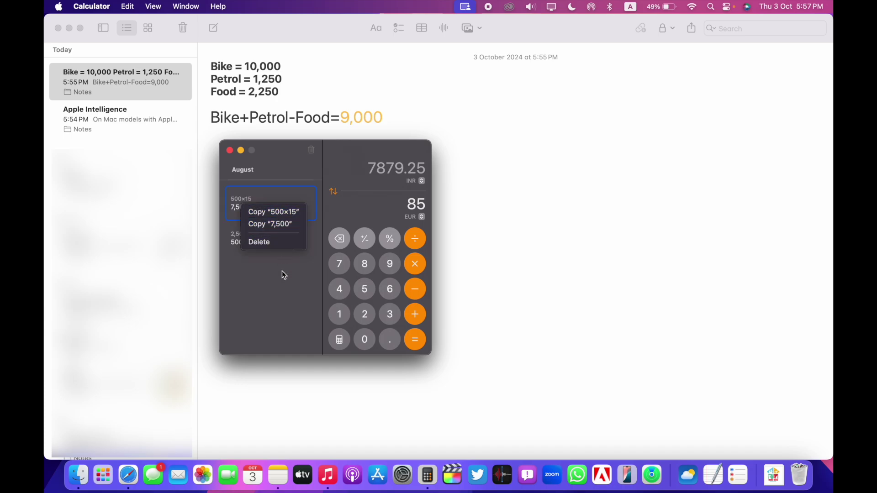
{"action": "left_click", "coordinate": [287, 290]}
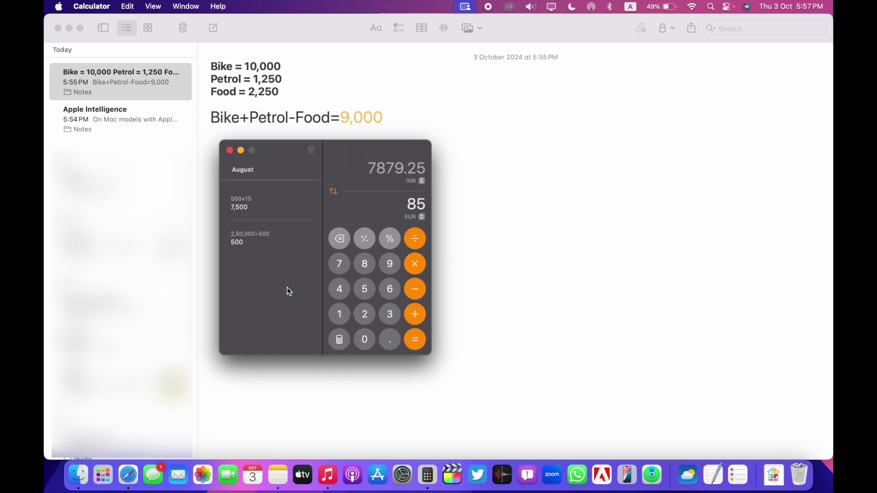
{"action": "left_click", "coordinate": [231, 151]}
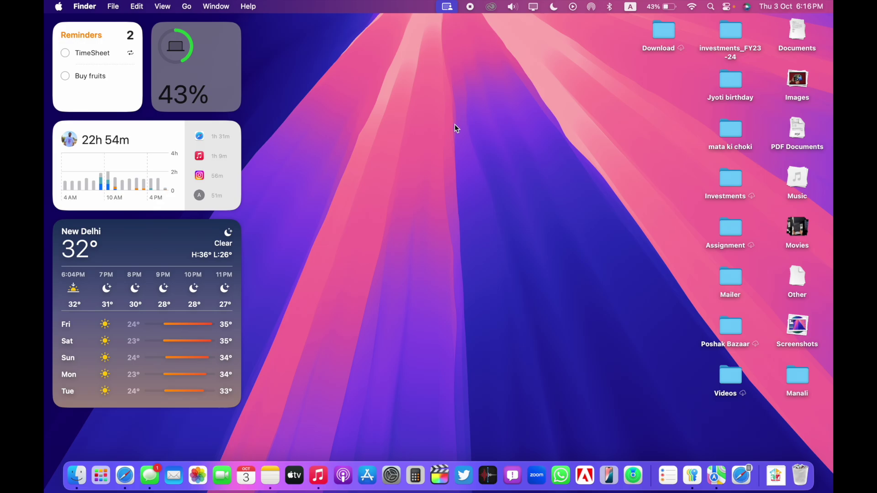
Step: Open FaceTime and move its window aside to uncover the folders on the desktop
{"action": "left_click", "coordinate": [219, 480]}
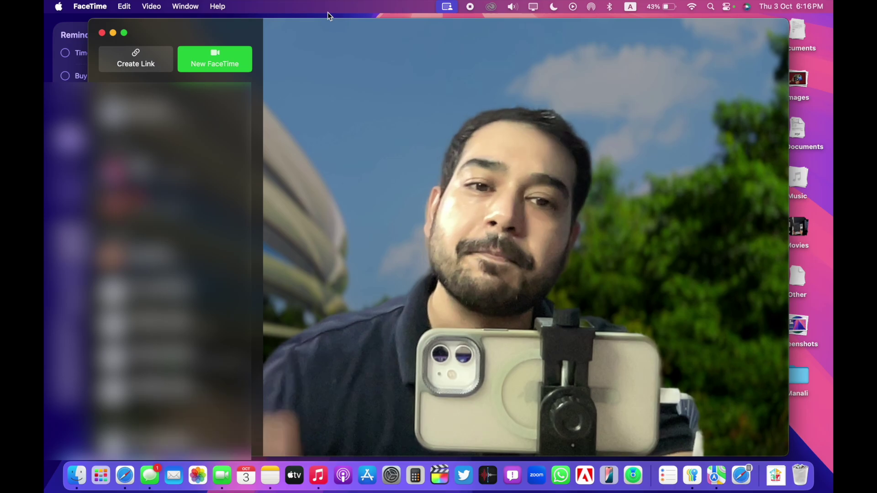
{"action": "left_click_drag", "start_coordinate": [360, 29], "coordinate": [215, 29]}
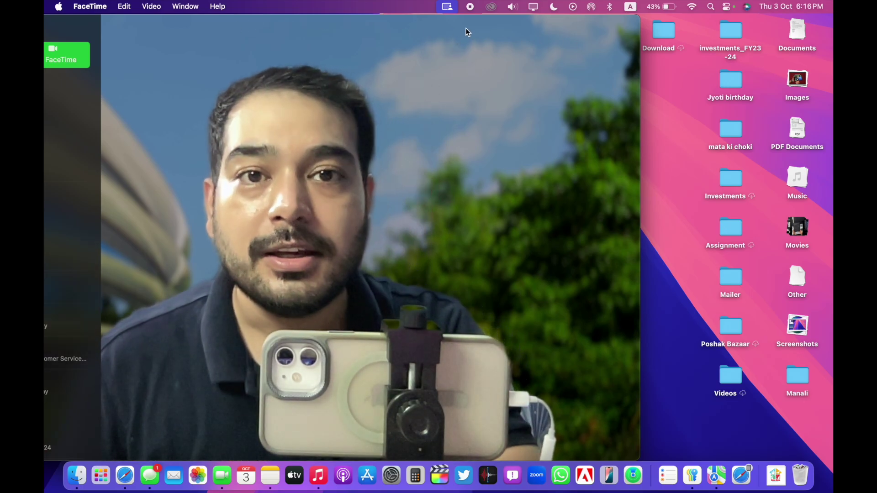
Step: Switch the FaceTime video background effect off and back on from the camera's video effects
{"action": "left_click_drag", "start_coordinate": [477, 24], "coordinate": [475, 23]}
{"action": "left_click", "coordinate": [447, 7]}
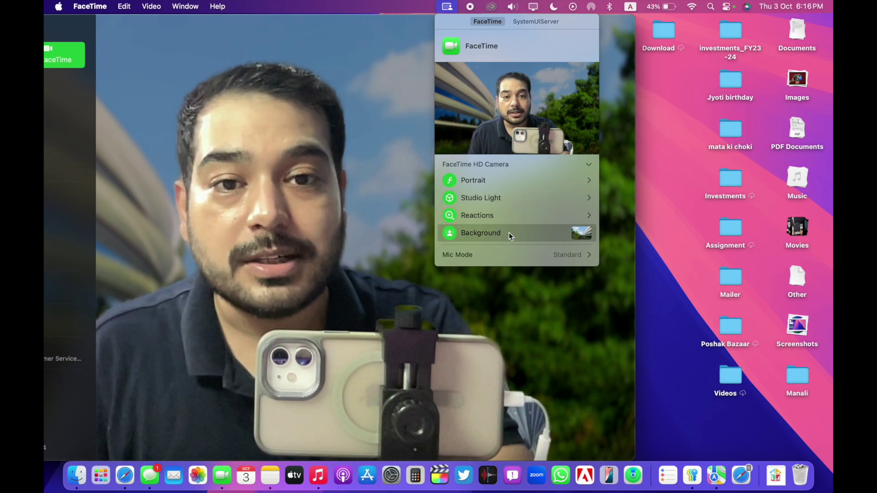
{"action": "left_click", "coordinate": [509, 232]}
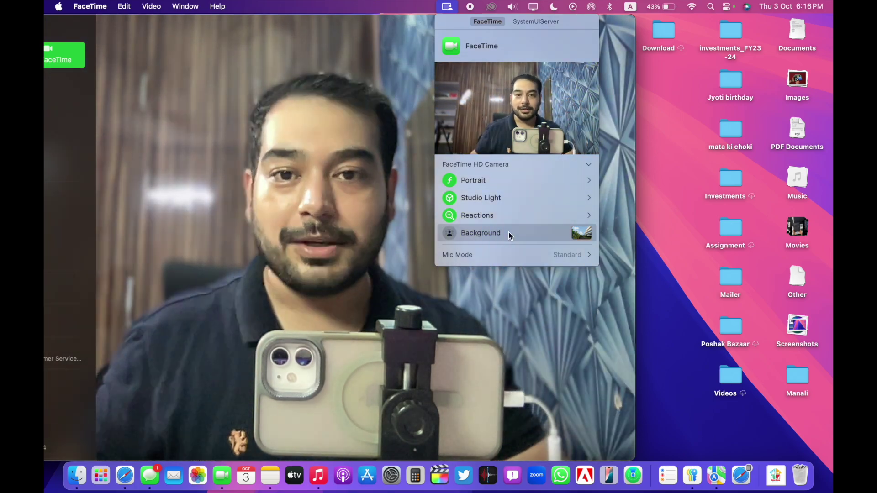
{"action": "left_click", "coordinate": [508, 232]}
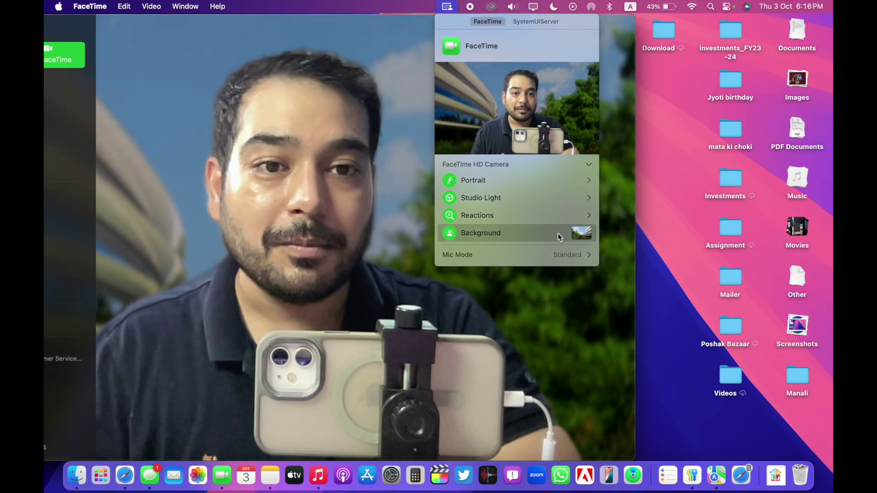
Step: Open the FaceTime background choices and try the rainbow scene, followed by the wooden canopy walkway scene
{"action": "left_click", "coordinate": [582, 234]}
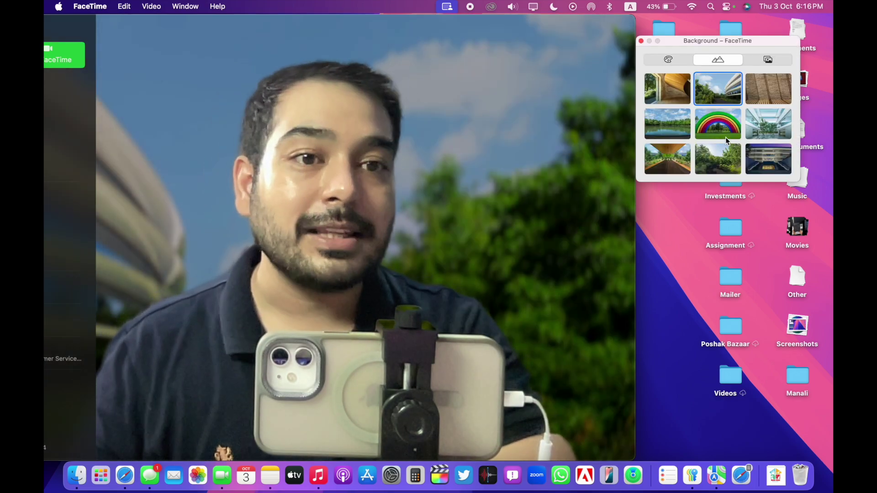
{"action": "left_click", "coordinate": [726, 137]}
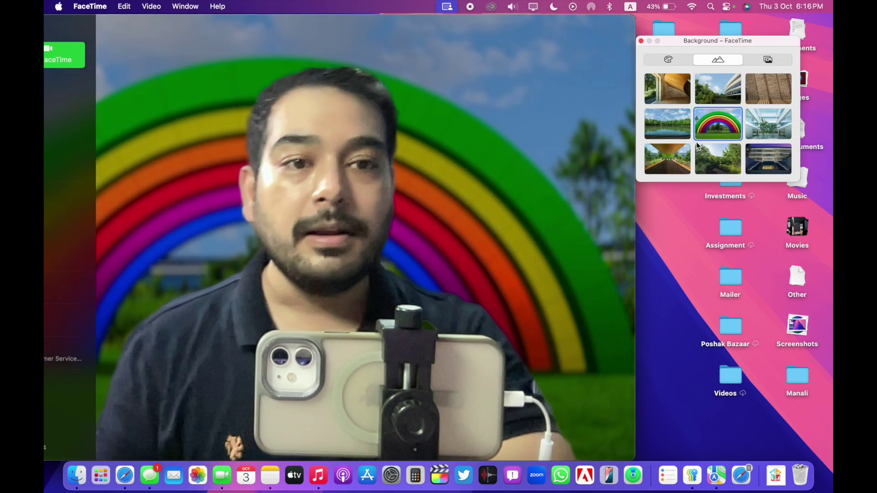
{"action": "left_click", "coordinate": [677, 156]}
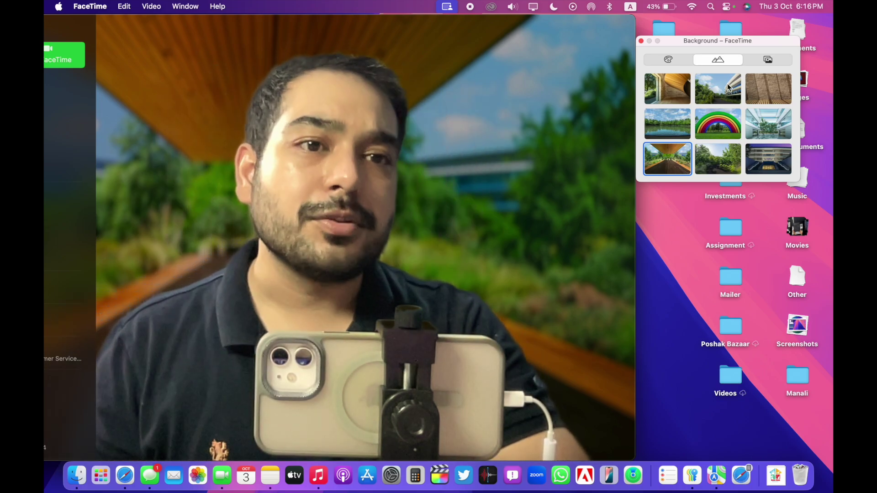
Step: Try the blue colour background, apply the red one, and close the background chooser after checking the custom photo slots
{"action": "left_click", "coordinate": [671, 62]}
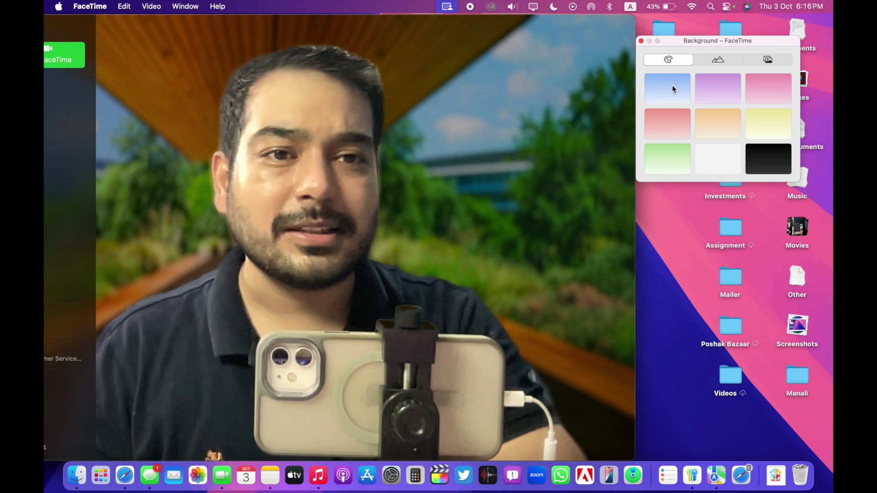
{"action": "left_click", "coordinate": [672, 86]}
{"action": "left_click", "coordinate": [679, 120]}
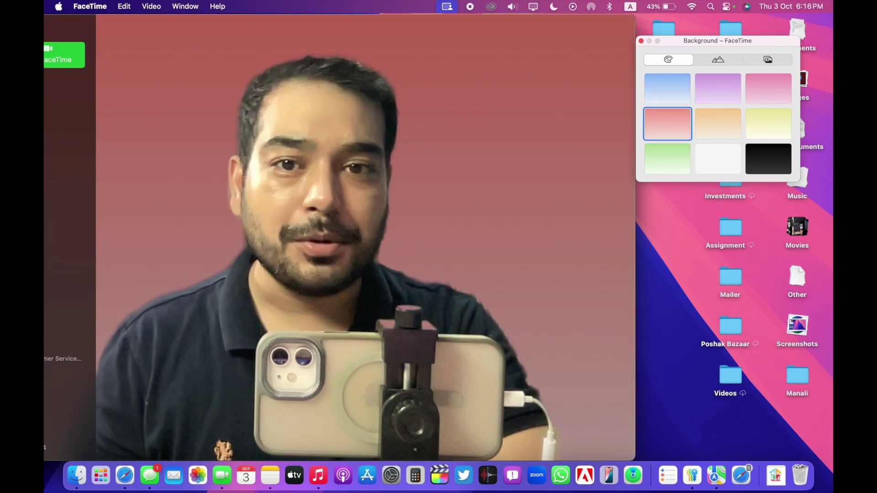
{"action": "left_click", "coordinate": [768, 61]}
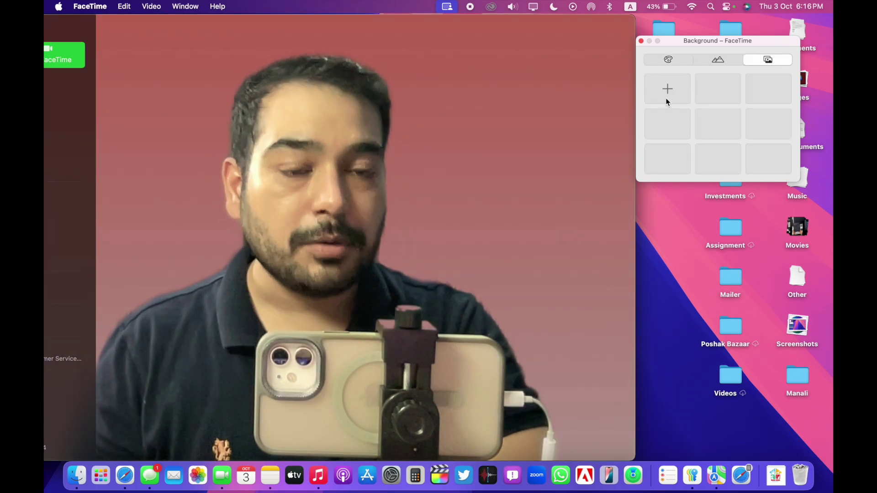
{"action": "left_click", "coordinate": [641, 41]}
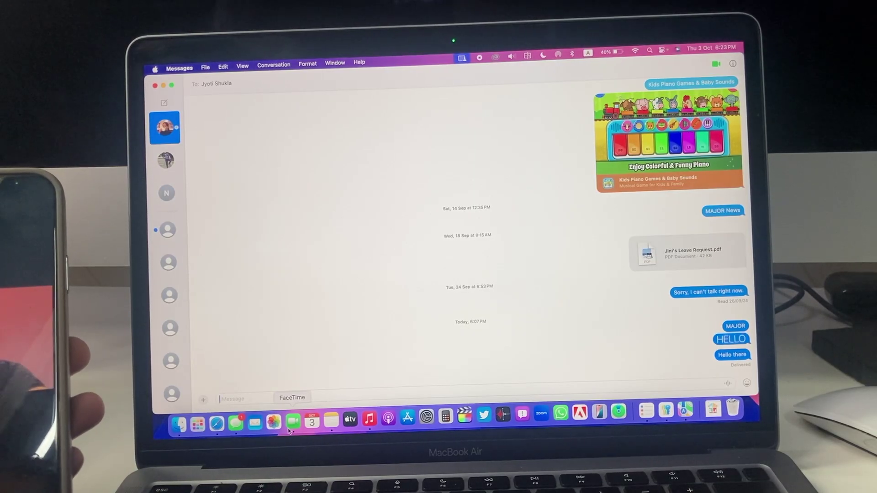
Step: Bring the ongoing FaceTime call forward and start sharing my screen with the caller
{"action": "left_click", "coordinate": [292, 422]}
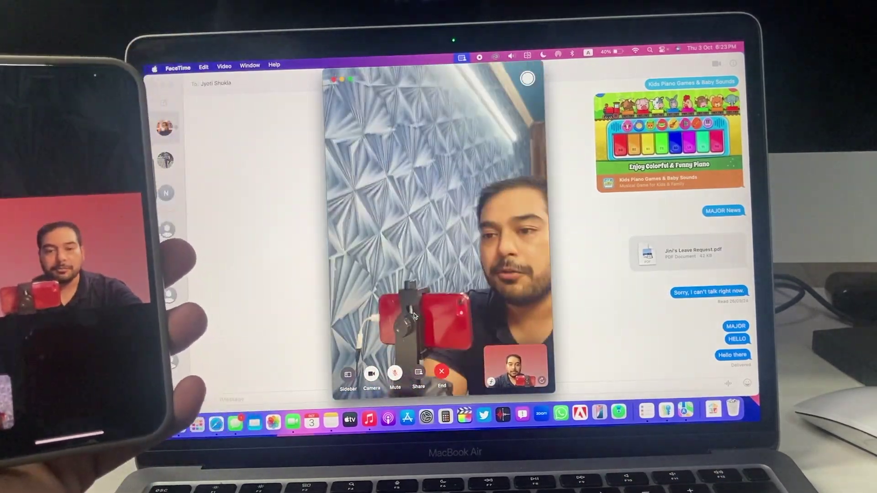
{"action": "left_click", "coordinate": [419, 374]}
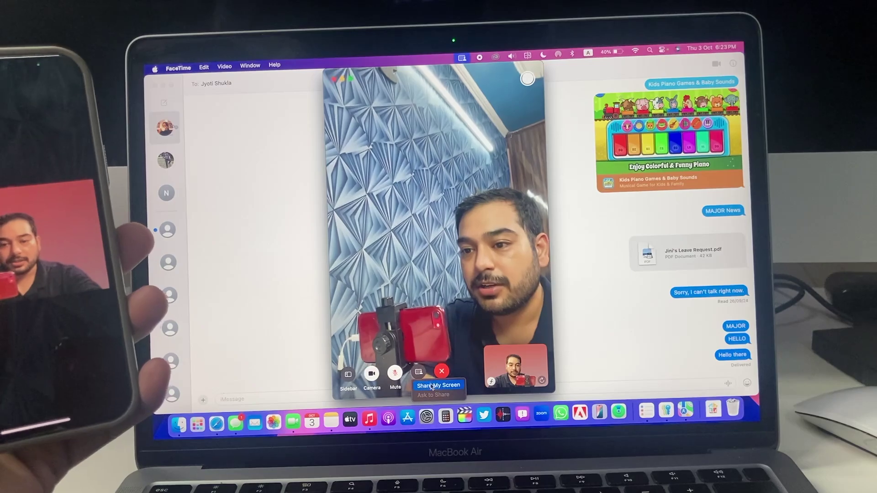
{"action": "left_click", "coordinate": [431, 384]}
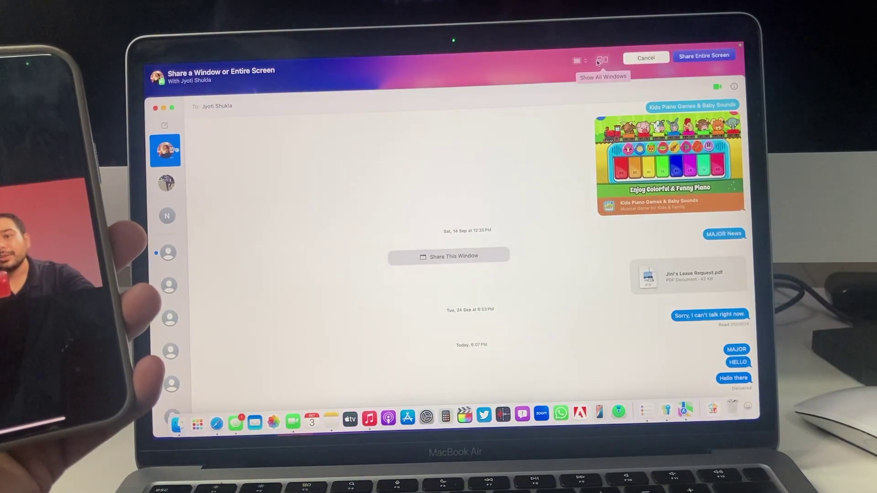
Step: Share only the Safari window showing YouTube in the FaceTime call, and scroll its page down to the Shorts
{"action": "left_click", "coordinate": [602, 60]}
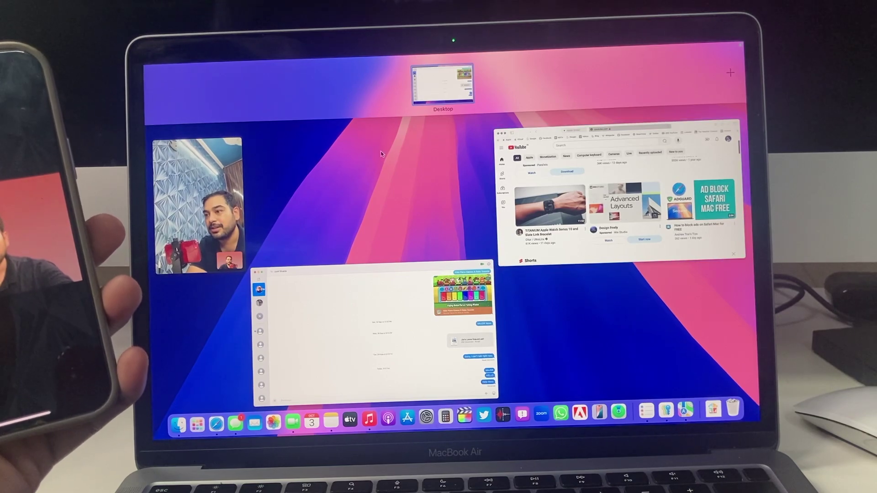
{"action": "left_click", "coordinate": [399, 198]}
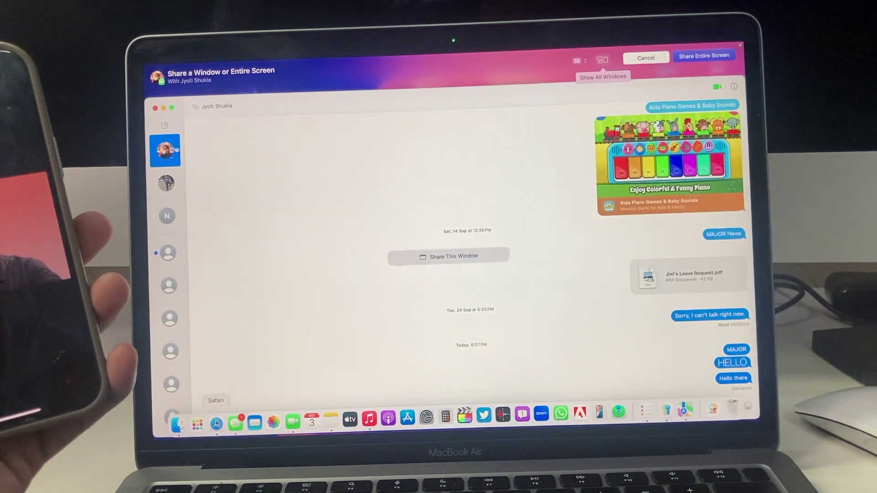
{"action": "left_click", "coordinate": [216, 424]}
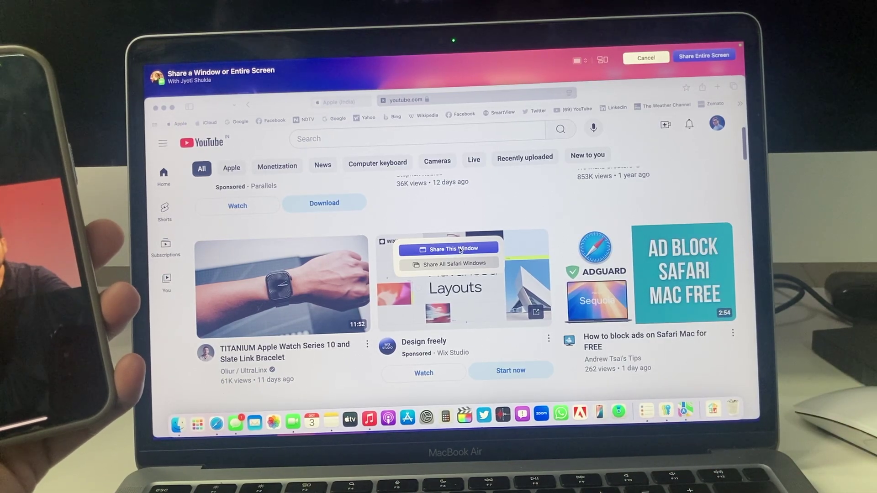
{"action": "left_click", "coordinate": [460, 250]}
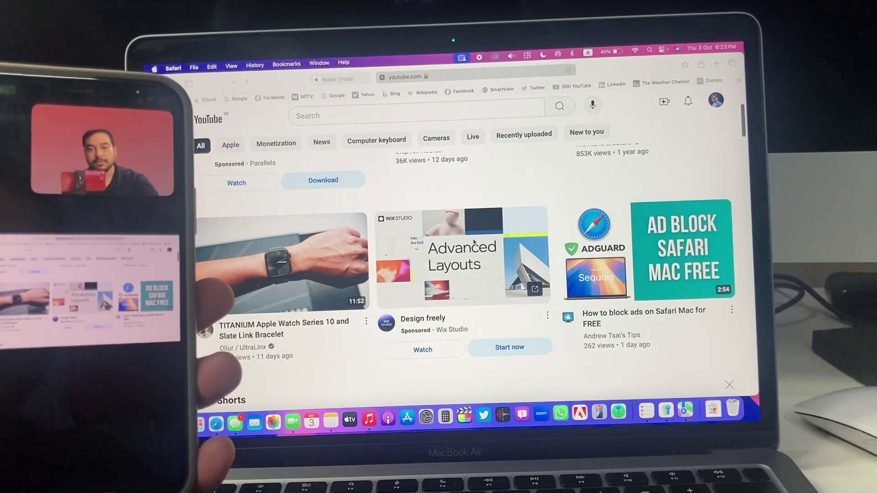
{"action": "scroll", "coordinate": [461, 249], "scroll_direction": "down", "scroll_amount": 6}
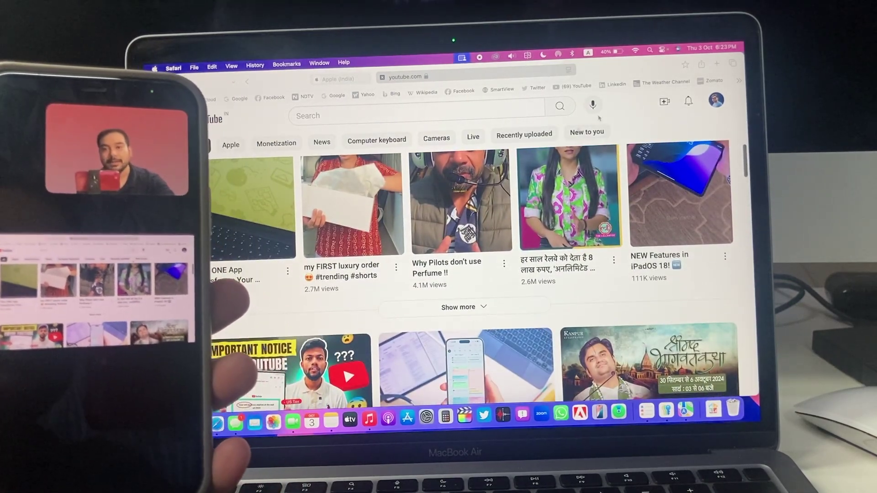
Step: Open a new Personal window in Safari and browse down the Apple website from the favourites
{"action": "left_click", "coordinate": [194, 67]}
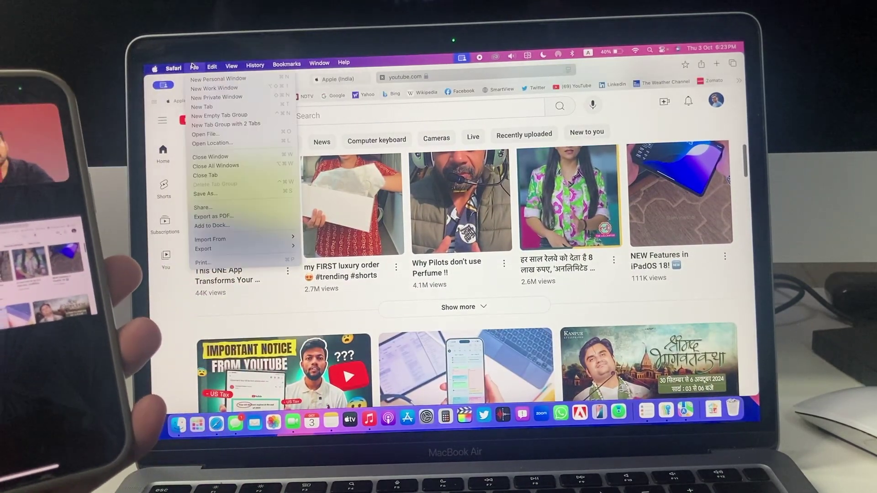
{"action": "left_click", "coordinate": [219, 79]}
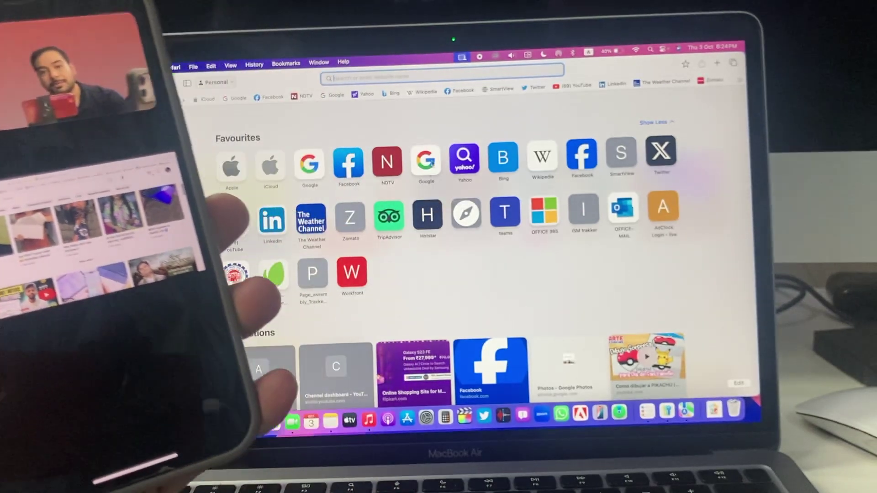
{"action": "left_click", "coordinate": [231, 167]}
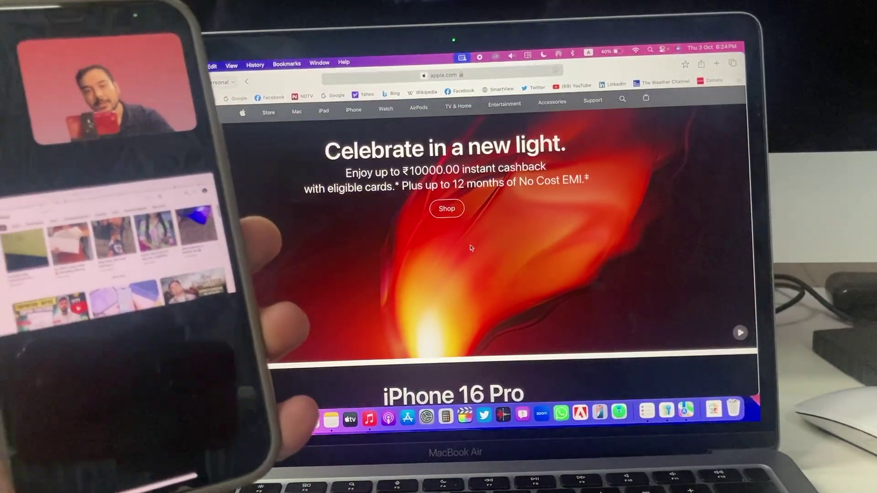
{"action": "scroll", "coordinate": [470, 247], "scroll_direction": "down", "scroll_amount": 10}
{"action": "scroll", "coordinate": [470, 247], "scroll_direction": "down", "scroll_amount": 15}
Step: Reveal the desktop and open the Assignment folder while the YouTube window stays shared
{"action": "key", "text": "F11"}
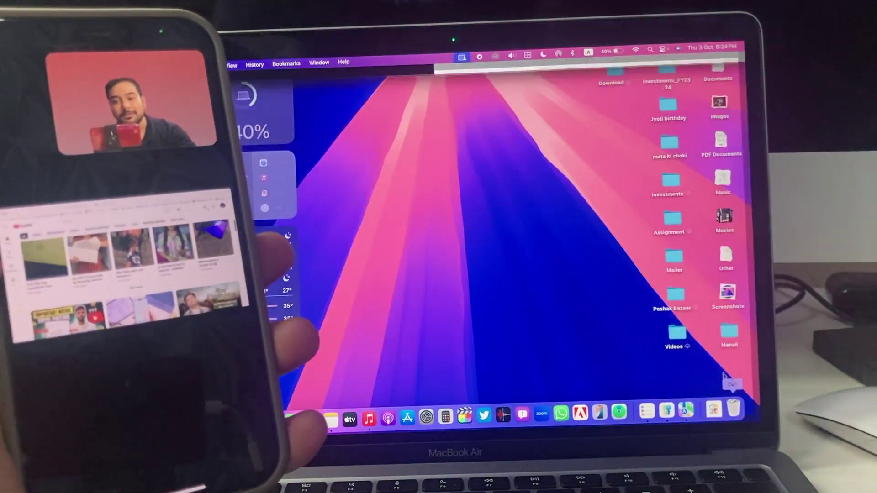
{"action": "double_click", "coordinate": [680, 220]}
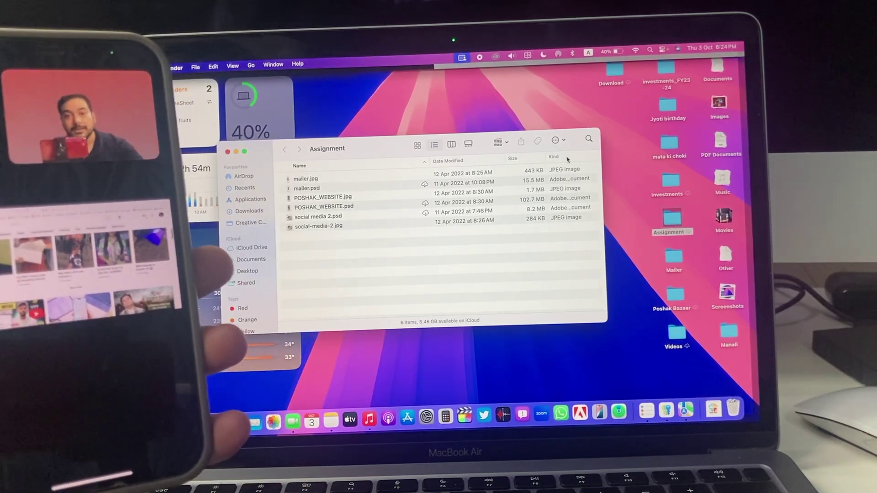
{"action": "left_click", "coordinate": [532, 64]}
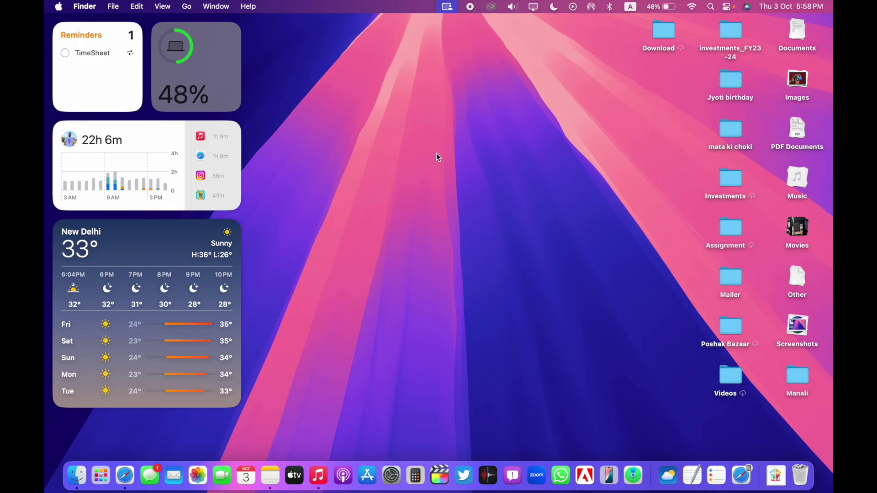
Step: Switch to Safari and open the Yahoo Finance article's video in Video Viewer
{"action": "left_click", "coordinate": [124, 478]}
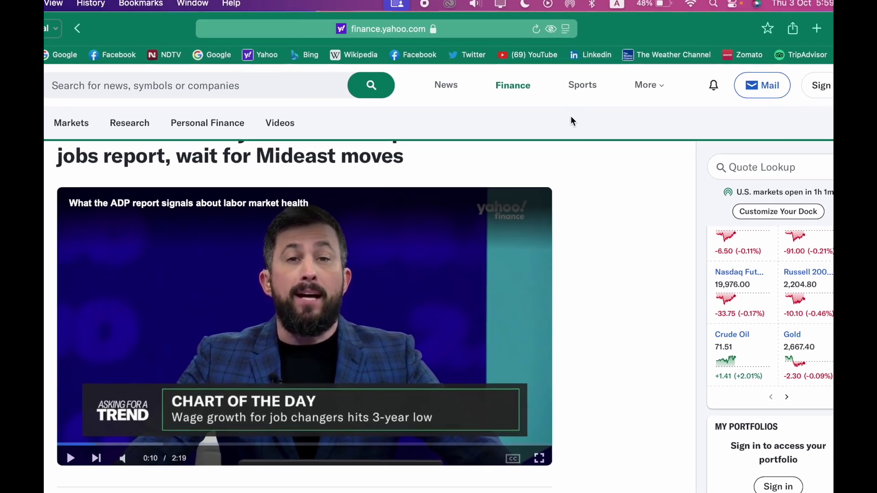
{"action": "left_click", "coordinate": [565, 29]}
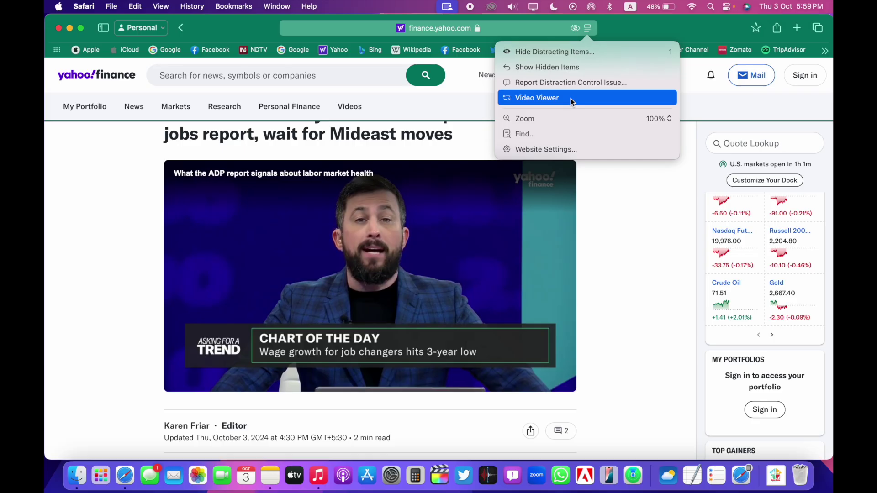
{"action": "left_click", "coordinate": [412, 189]}
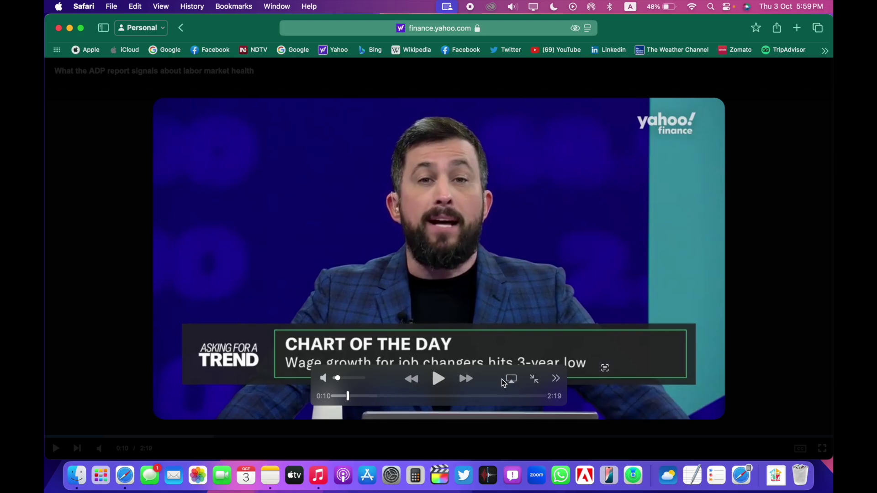
Step: Try the AirPlay control in Video Viewer and exit the viewer back to the article
{"action": "left_click", "coordinate": [512, 384]}
{"action": "left_click", "coordinate": [515, 386]}
{"action": "left_click", "coordinate": [514, 386]}
{"action": "left_click", "coordinate": [537, 384]}
{"action": "left_click", "coordinate": [537, 383]}
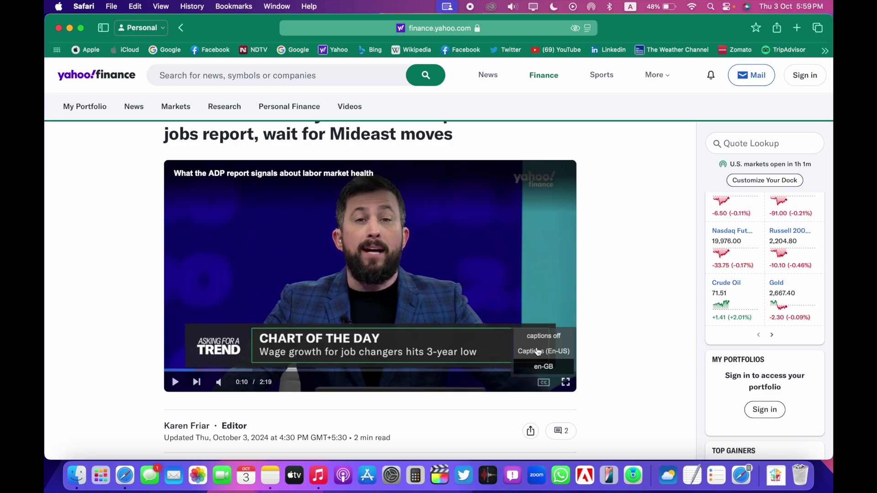
Step: Reopen the article's video in Video Viewer, switch it to Picture in Picture, and move it to the screen's lower-right corner
{"action": "left_click", "coordinate": [588, 29]}
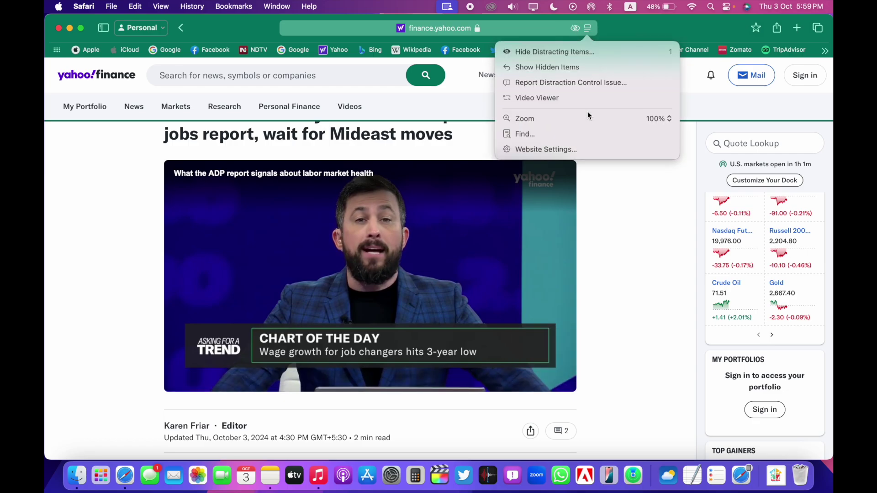
{"action": "left_click", "coordinate": [582, 106]}
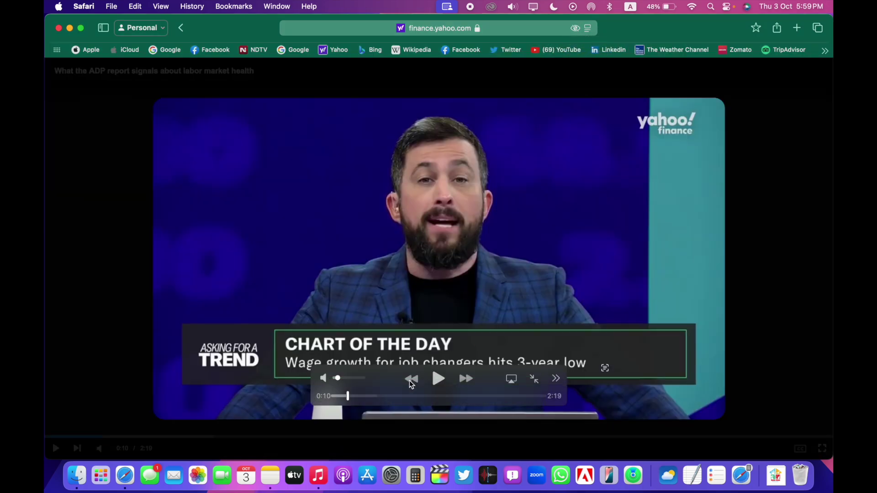
{"action": "left_click", "coordinate": [556, 378]}
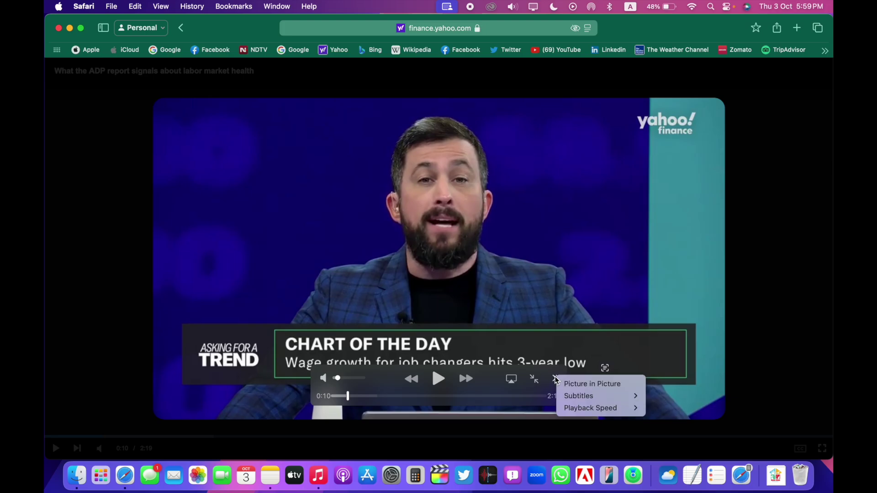
{"action": "left_click", "coordinate": [590, 384]}
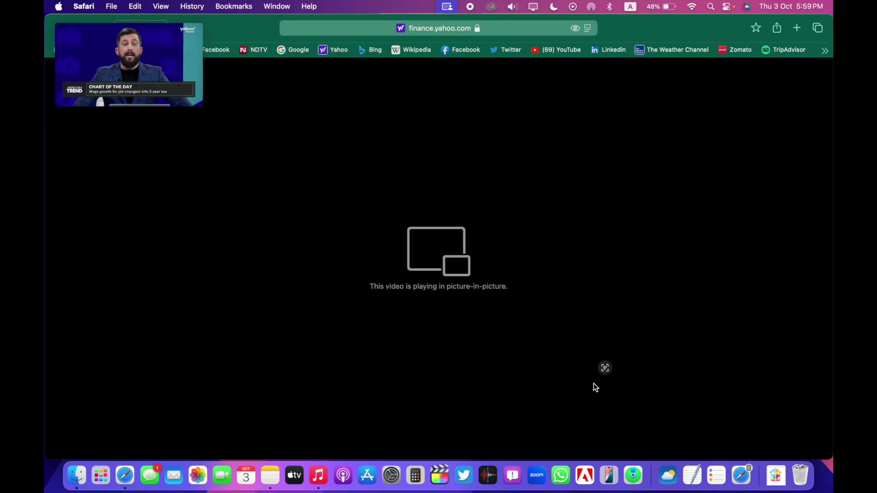
{"action": "left_click_drag", "start_coordinate": [142, 42], "coordinate": [493, 237]}
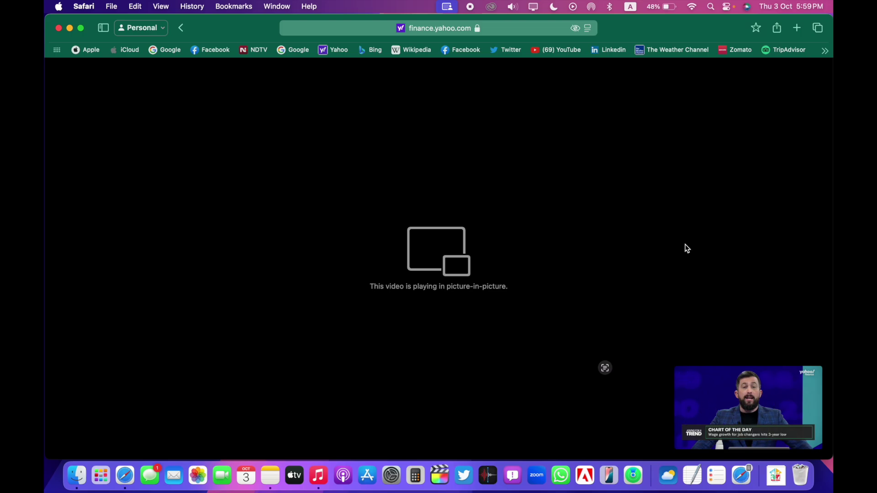
Step: Open a new Safari tab and move the SmartView favourite between Facebook and Twitter
{"action": "key", "text": "super+t"}
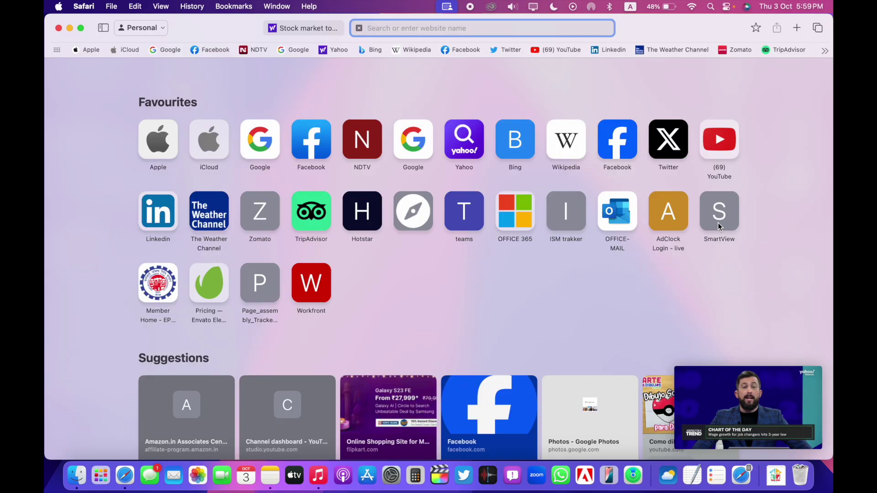
{"action": "left_click_drag", "start_coordinate": [718, 223], "coordinate": [685, 142]}
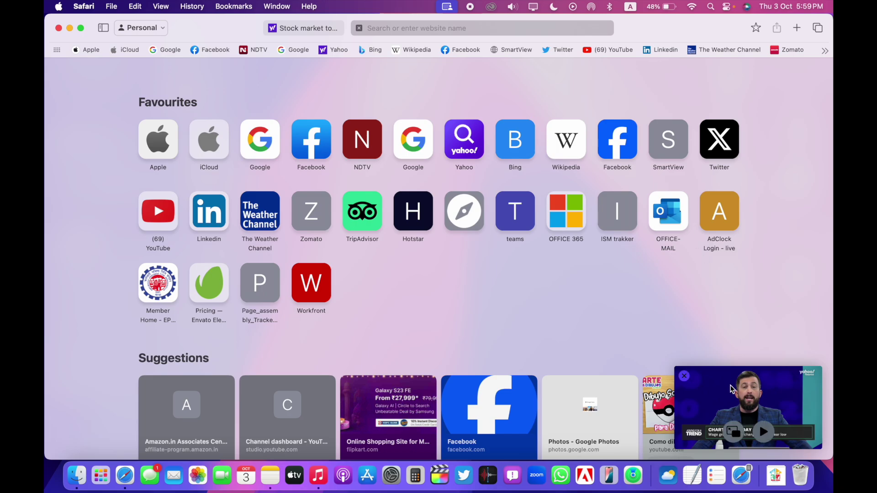
Step: Close the floating Picture in Picture video, return to the Yahoo Finance article's tab, and exit Video Viewer
{"action": "left_click_drag", "start_coordinate": [726, 386], "coordinate": [726, 307]}
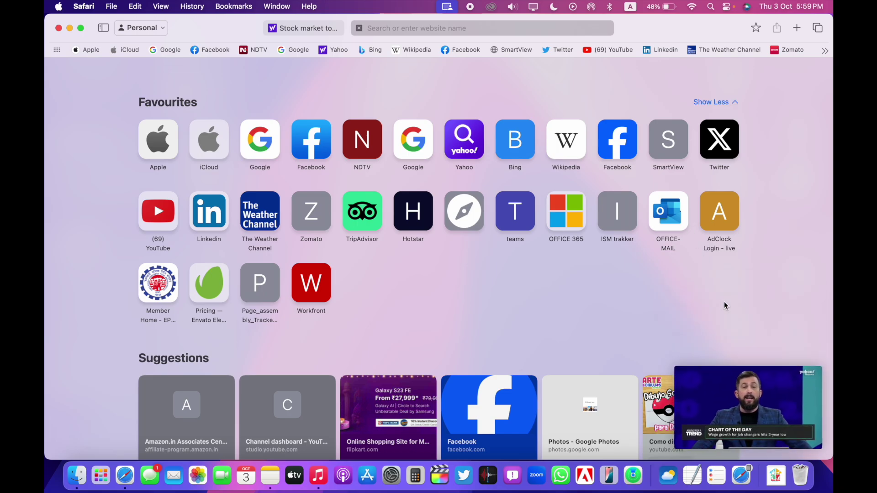
{"action": "mouse_move", "coordinate": [725, 385]}
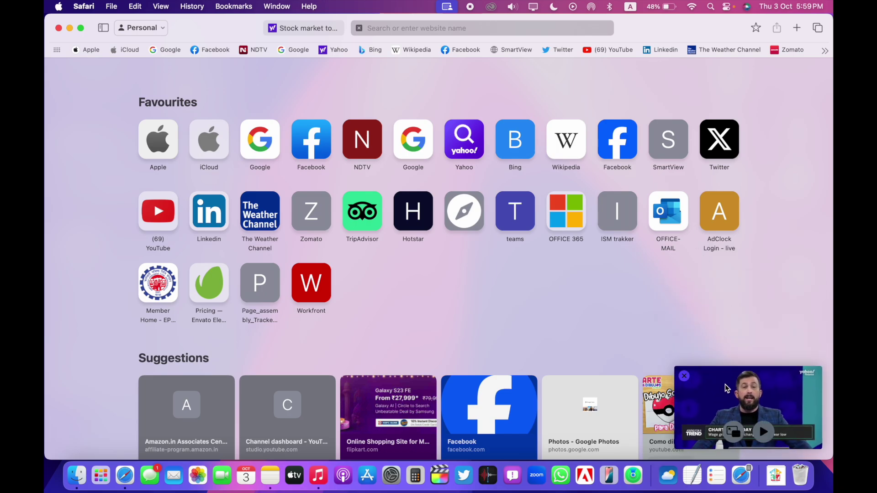
{"action": "left_click", "coordinate": [684, 375]}
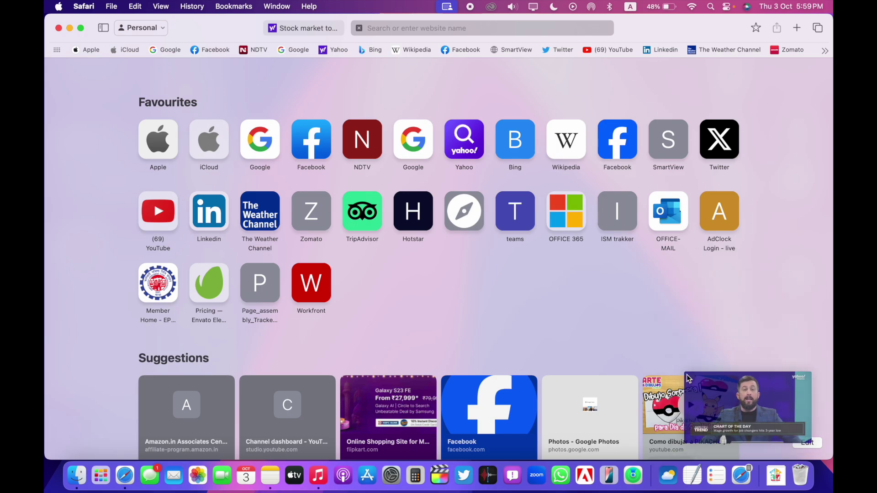
{"action": "left_click", "coordinate": [315, 28]}
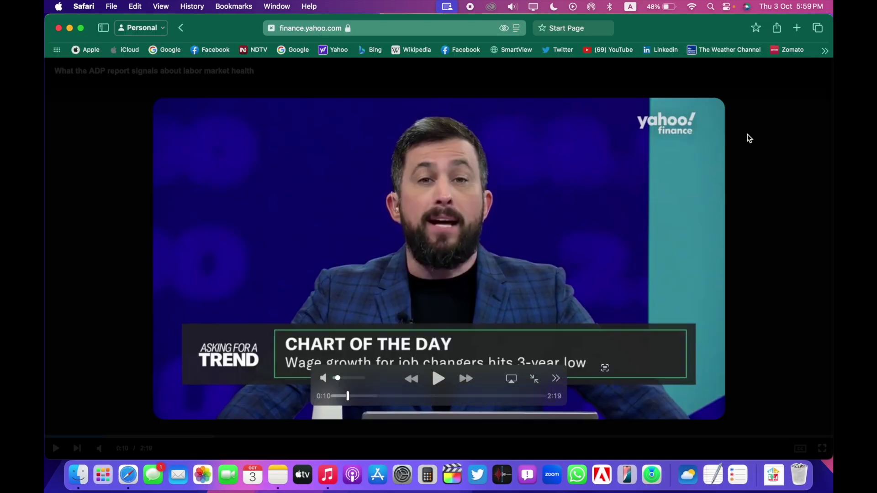
{"action": "left_click", "coordinate": [758, 130]}
{"action": "left_click", "coordinate": [758, 102]}
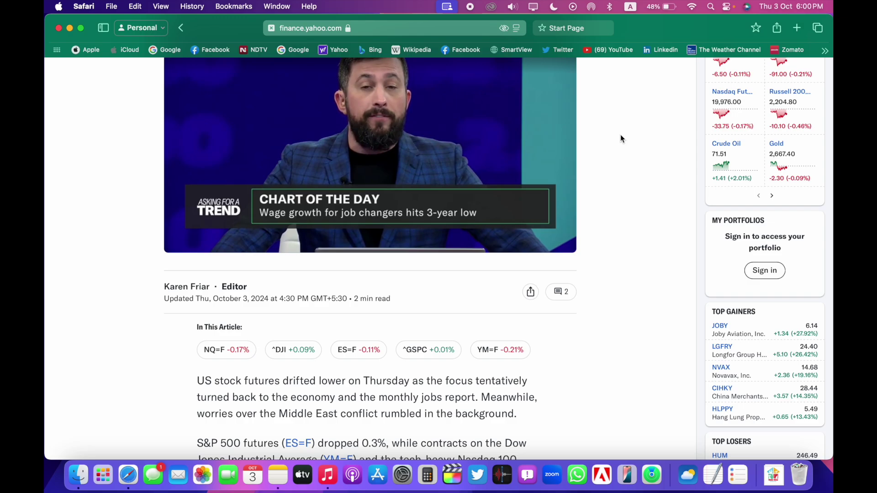
Step: Use Hide Distracting Items to hide the ads within the article text and the blank banner above the site header
{"action": "scroll", "coordinate": [611, 214], "scroll_direction": "down", "scroll_amount": 1}
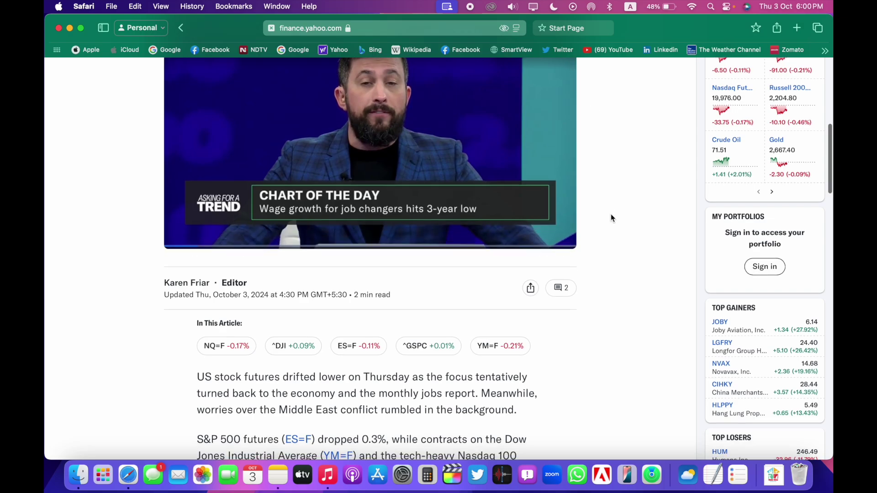
{"action": "scroll", "coordinate": [610, 214], "scroll_direction": "down", "scroll_amount": 6}
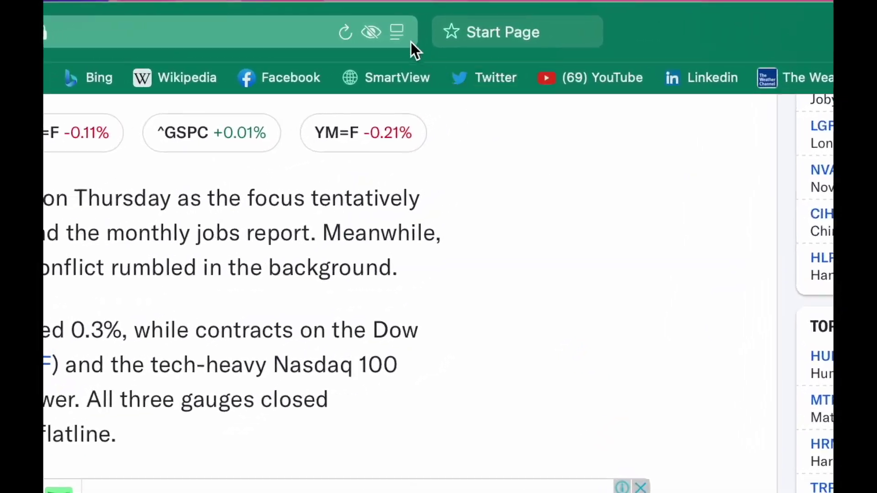
{"action": "left_click", "coordinate": [398, 32]}
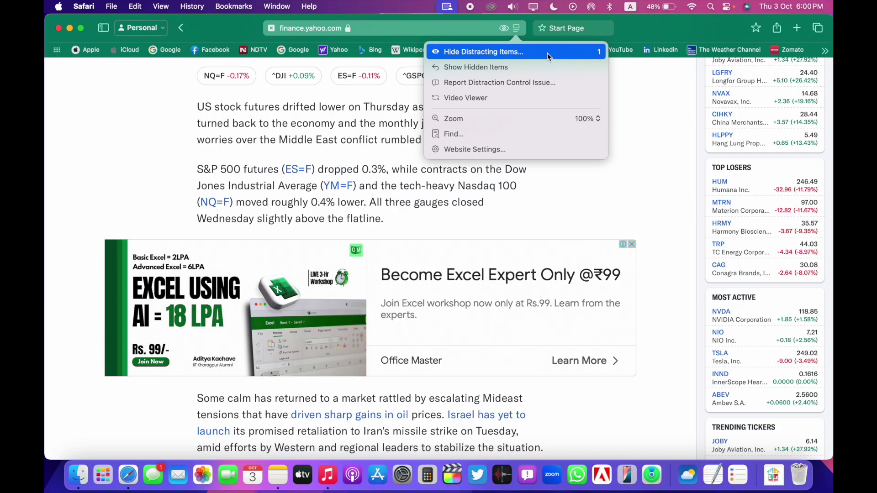
{"action": "left_click", "coordinate": [462, 83]}
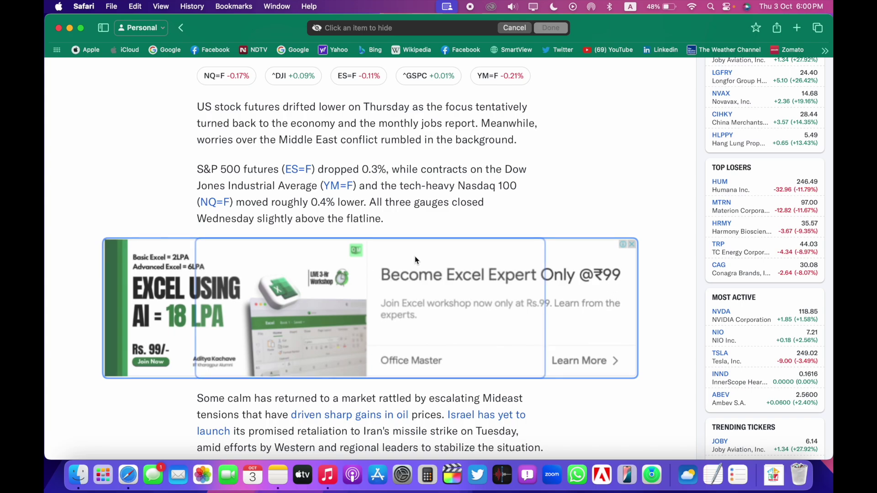
{"action": "left_click", "coordinate": [603, 282]}
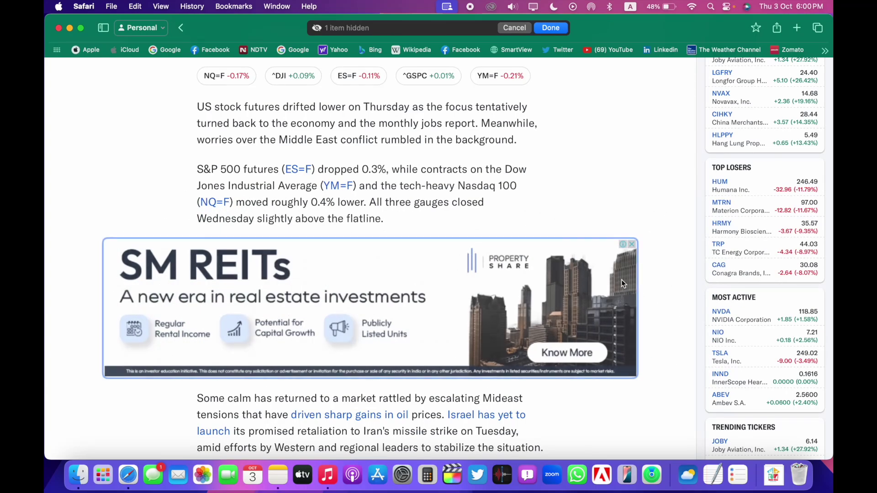
{"action": "left_click", "coordinate": [618, 278]}
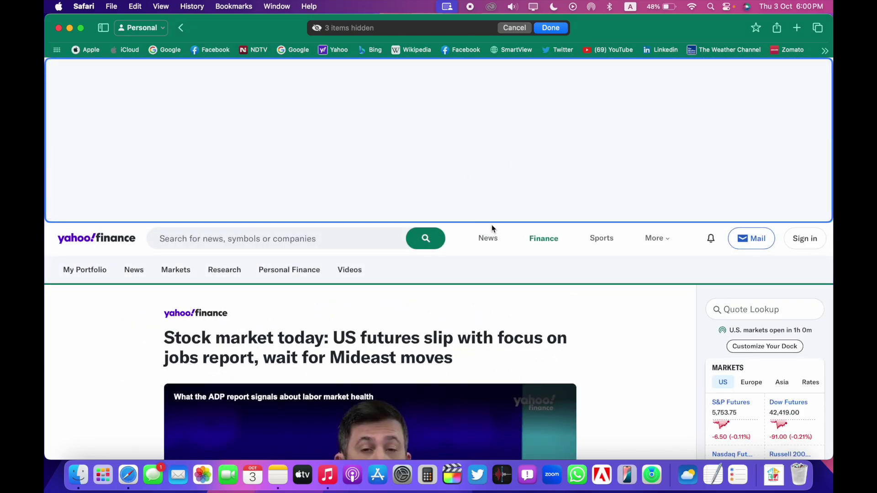
{"action": "left_click", "coordinate": [609, 169]}
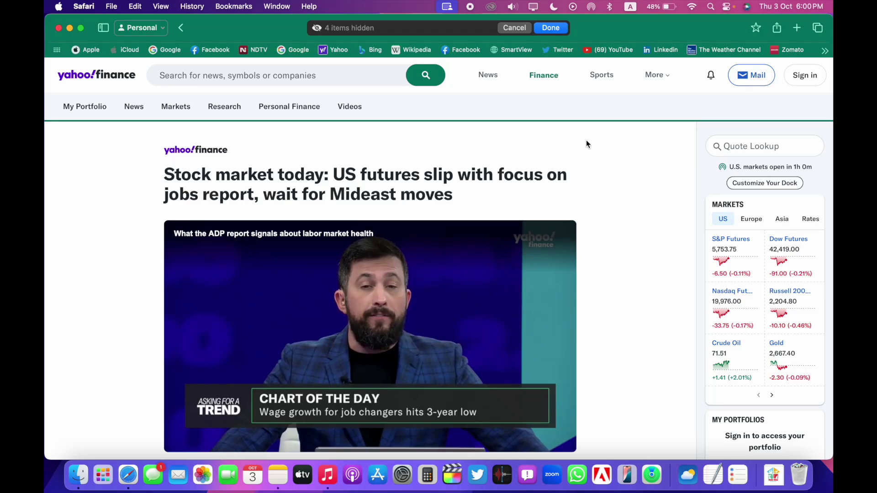
{"action": "left_click", "coordinate": [550, 27]}
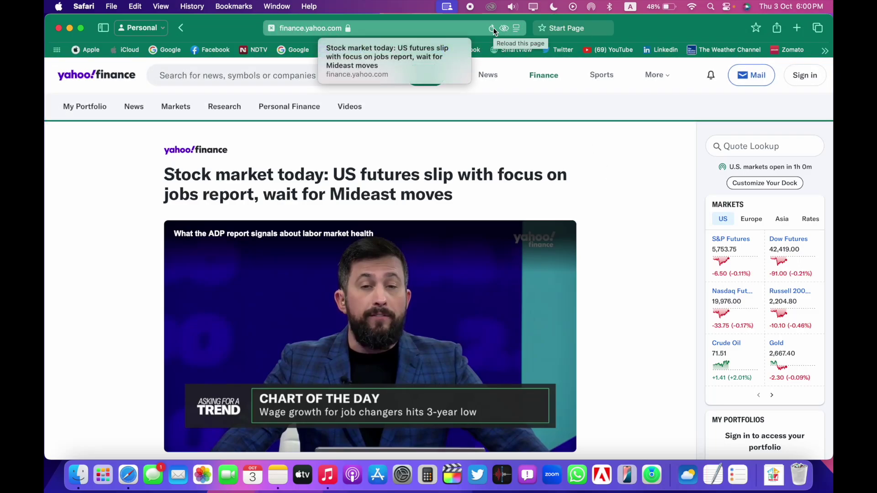
Step: Check the article for the hidden ads, then show it in Reader and skim through the text
{"action": "scroll", "coordinate": [602, 258], "scroll_direction": "down", "scroll_amount": 10}
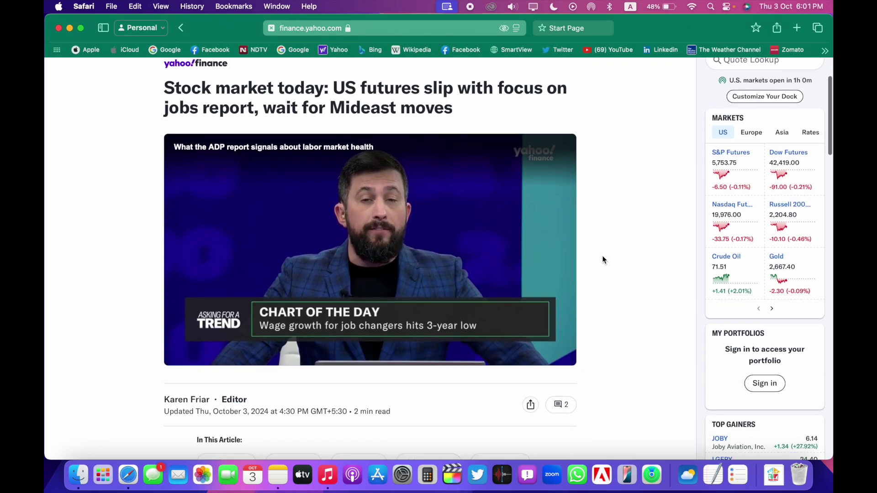
{"action": "scroll", "coordinate": [602, 256], "scroll_direction": "down", "scroll_amount": 3}
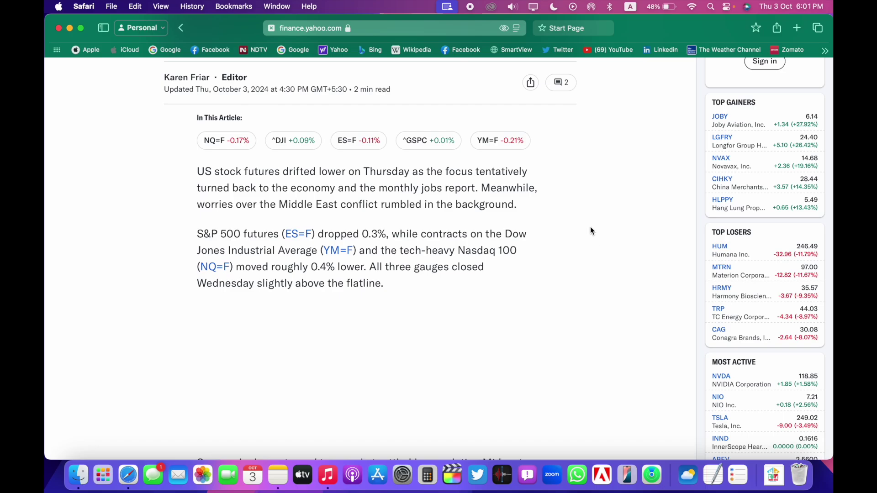
{"action": "scroll", "coordinate": [590, 226], "scroll_direction": "up", "scroll_amount": 12}
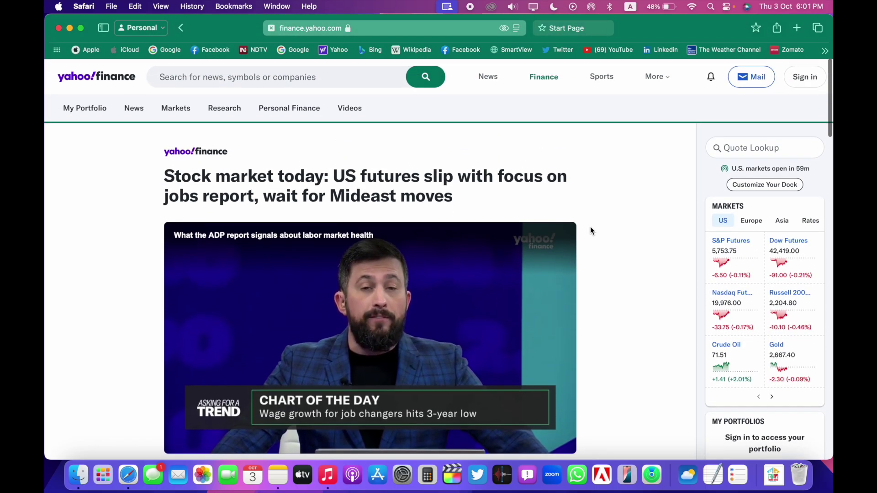
{"action": "left_click", "coordinate": [516, 28]}
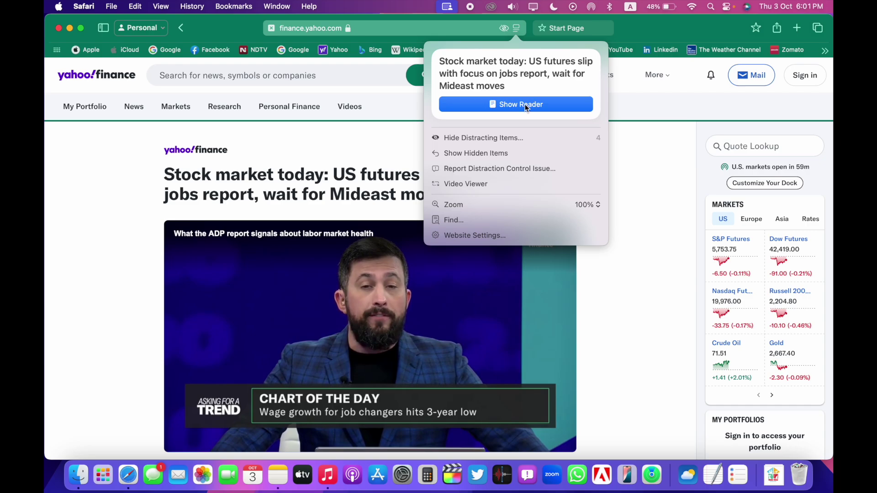
{"action": "left_click", "coordinate": [525, 105]}
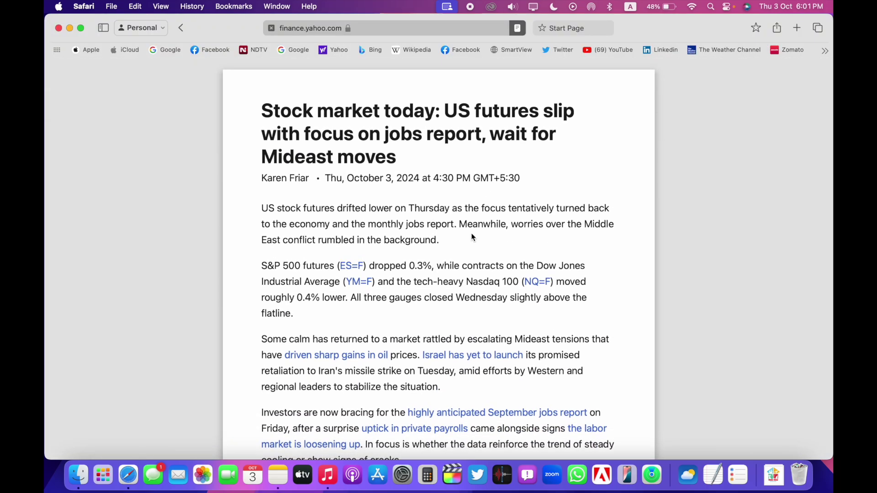
{"action": "scroll", "coordinate": [468, 315], "scroll_direction": "down", "scroll_amount": 15}
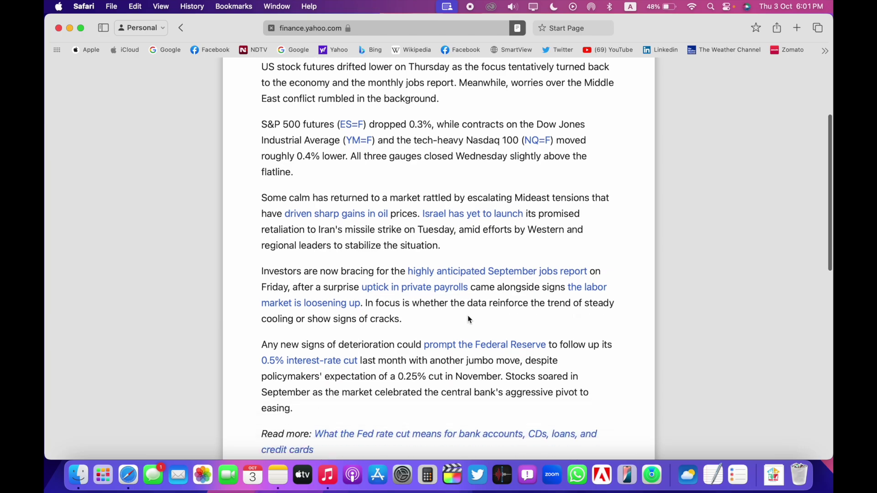
{"action": "scroll", "coordinate": [467, 318], "scroll_direction": "up", "scroll_amount": 15}
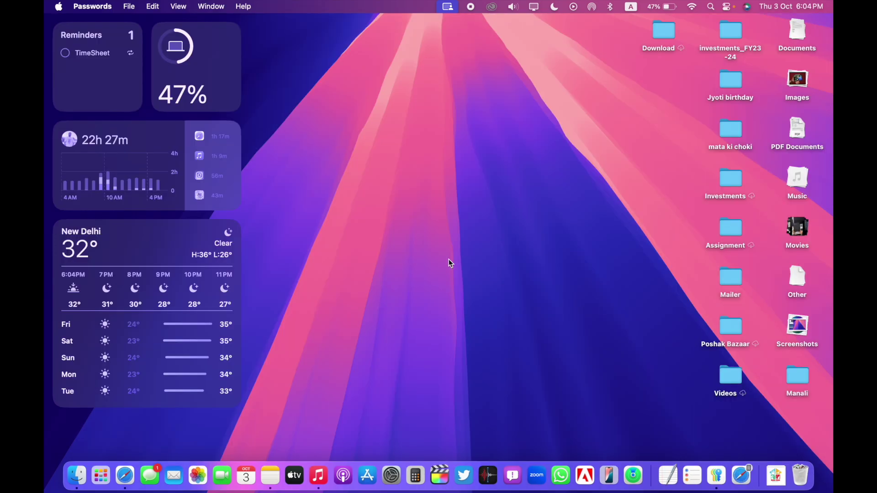
Step: Open the Passwords app, view the saved Wi-Fi networks category, and close the window
{"action": "key", "text": "F4"}
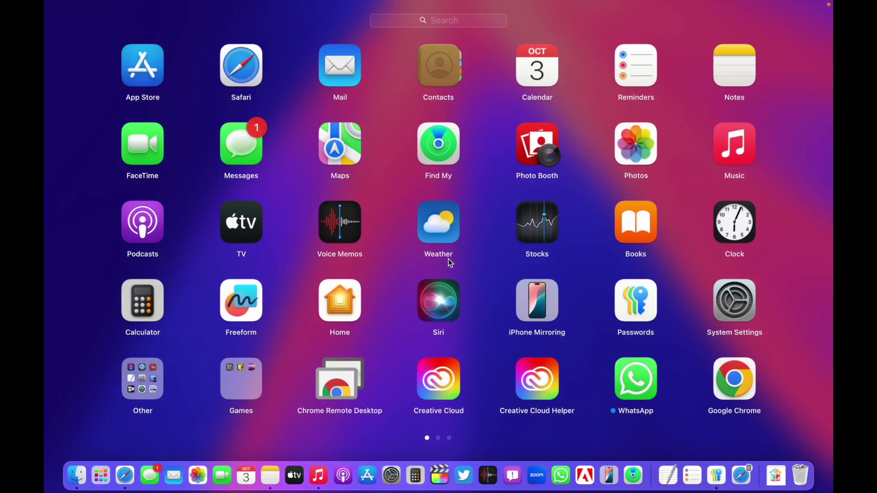
{"action": "left_click", "coordinate": [650, 309]}
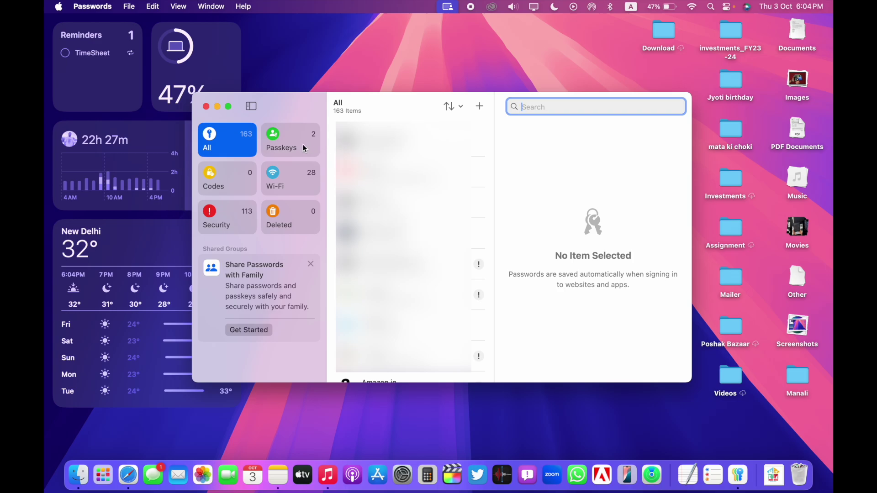
{"action": "left_click", "coordinate": [297, 181]}
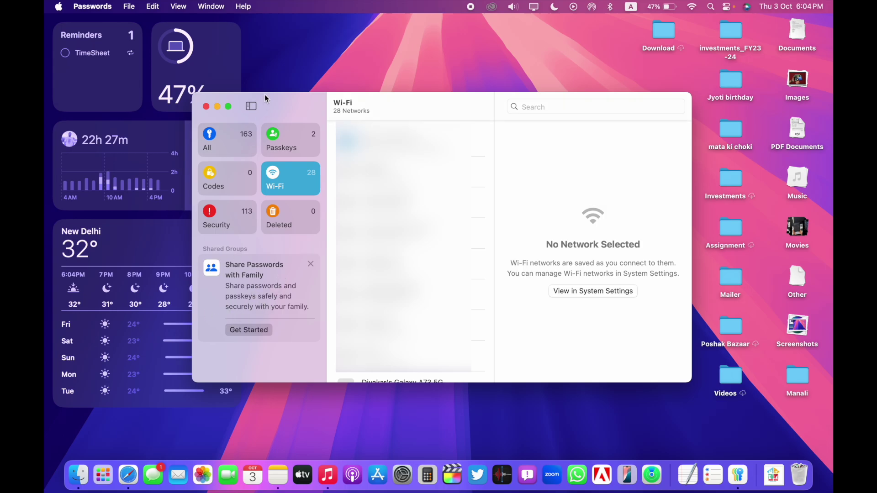
{"action": "left_click_drag", "start_coordinate": [265, 94], "coordinate": [278, 95]}
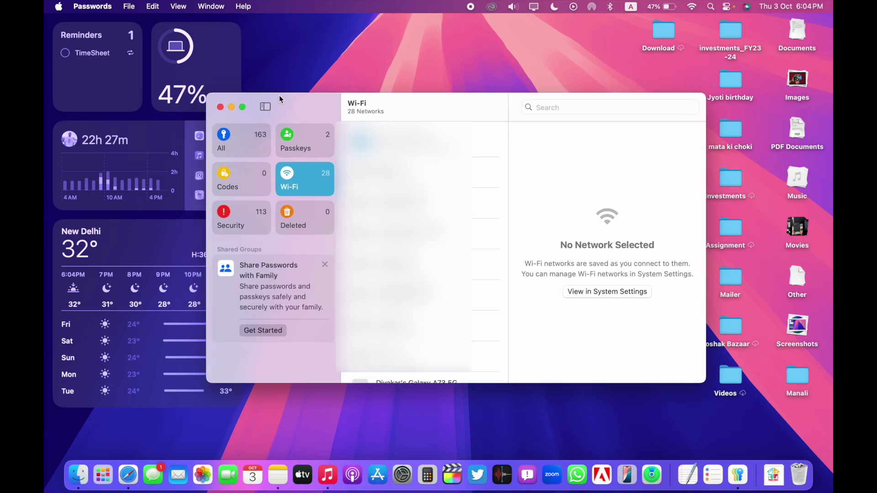
{"action": "left_click", "coordinate": [219, 108]}
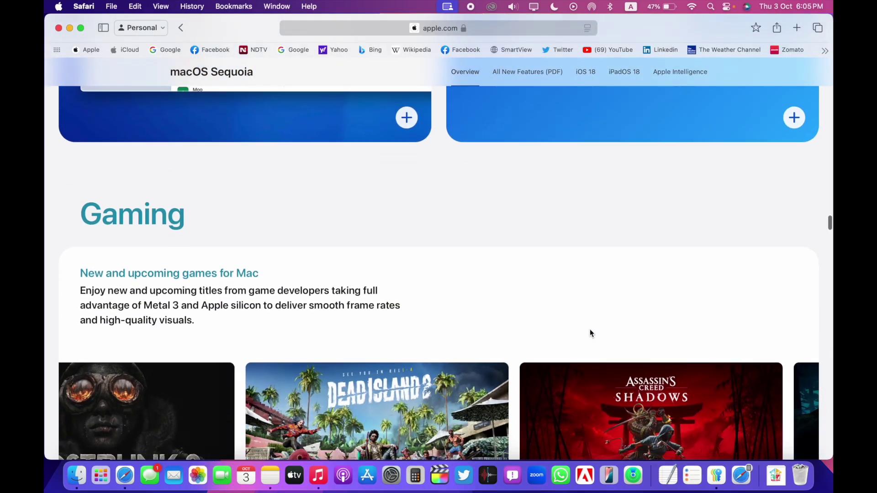
Step: Examine the Gaming section on Apple's macOS Sequoia page in Safari, including the new and upcoming games for Mac
{"action": "scroll", "coordinate": [590, 329], "scroll_direction": "down", "scroll_amount": 5}
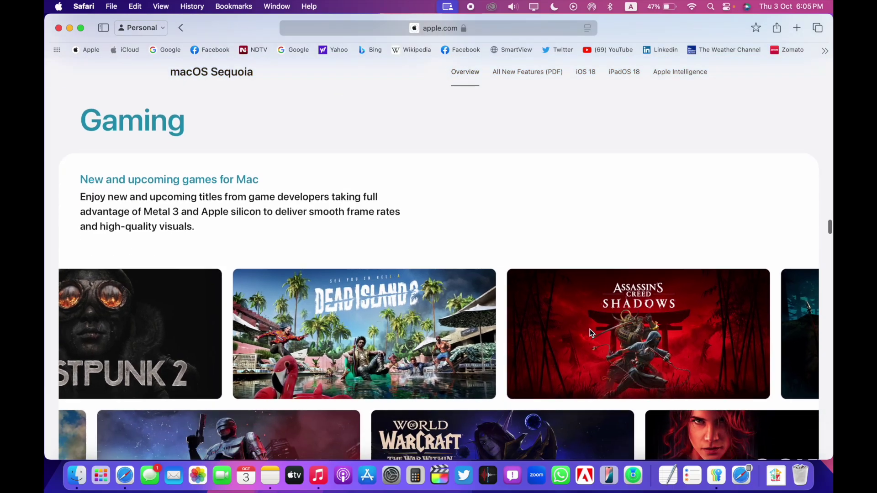
{"action": "scroll", "coordinate": [590, 329], "scroll_direction": "up", "scroll_amount": 1}
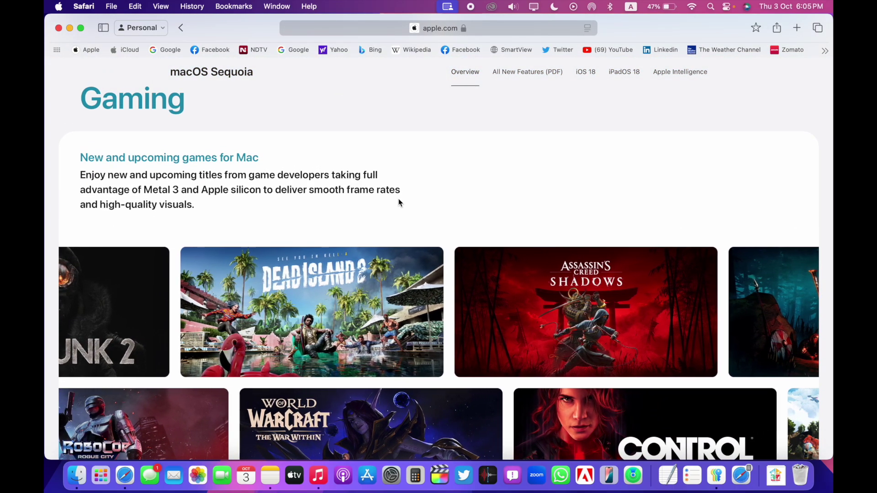
{"action": "scroll", "coordinate": [398, 200], "scroll_direction": "down", "scroll_amount": 2}
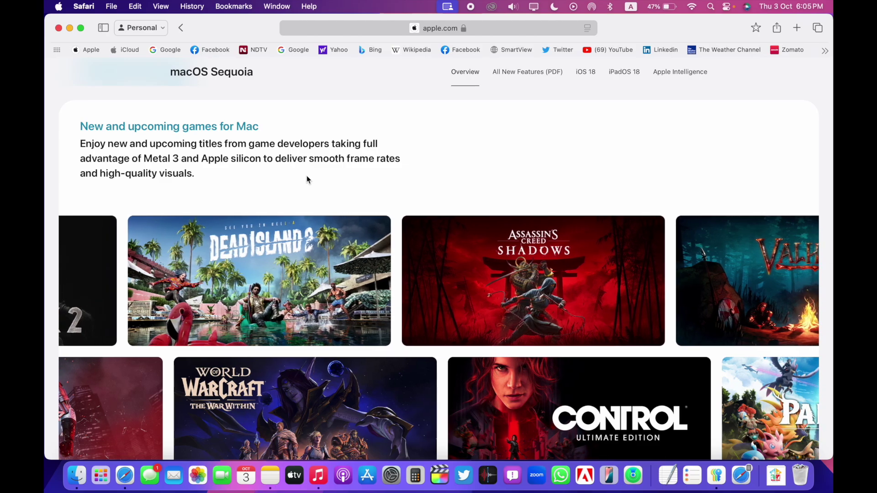
{"action": "scroll", "coordinate": [440, 257], "scroll_direction": "down", "scroll_amount": 3}
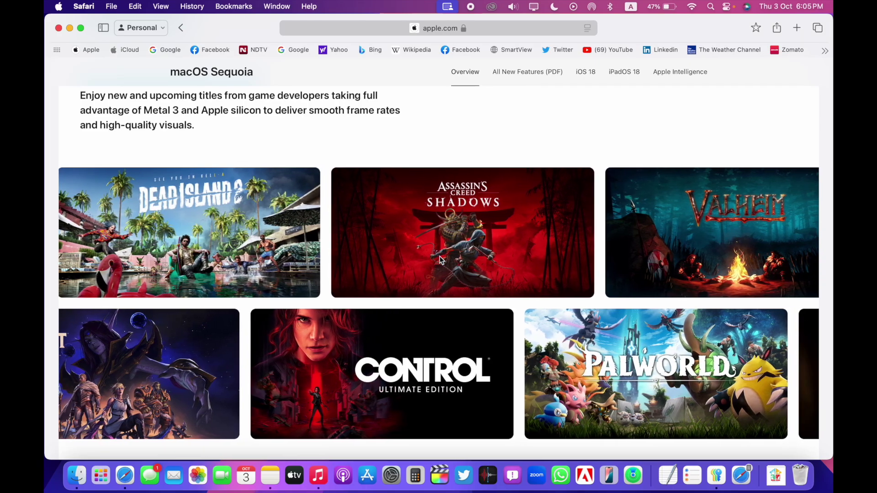
{"action": "scroll", "coordinate": [439, 257], "scroll_direction": "down", "scroll_amount": 1}
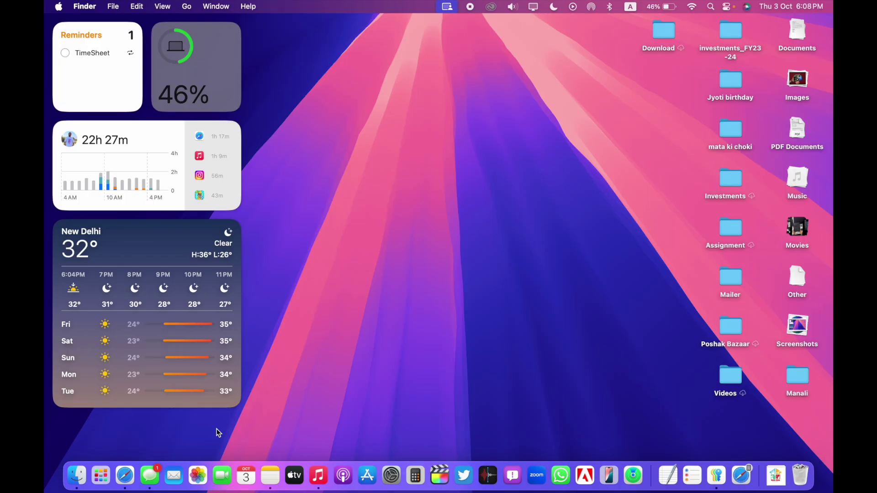
Step: Switch to Messages and write "Hello there" as a new message in the open conversation
{"action": "left_click", "coordinate": [149, 475]}
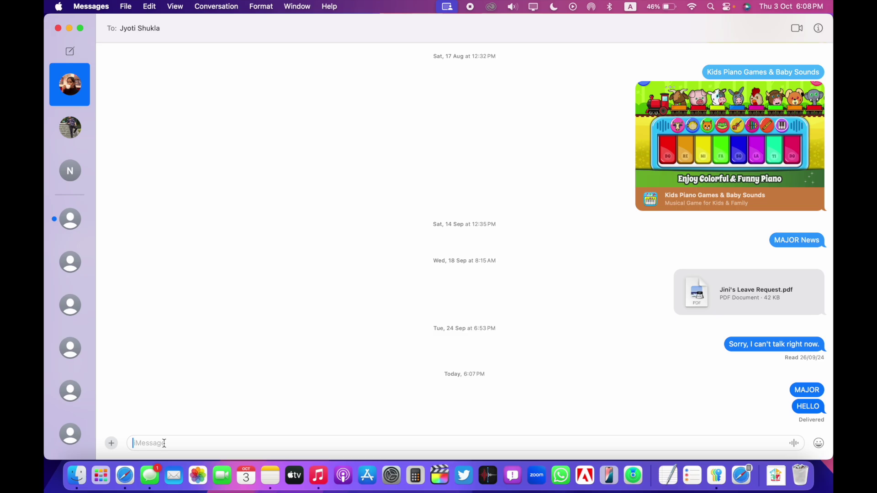
{"action": "type", "text": "Hello"}
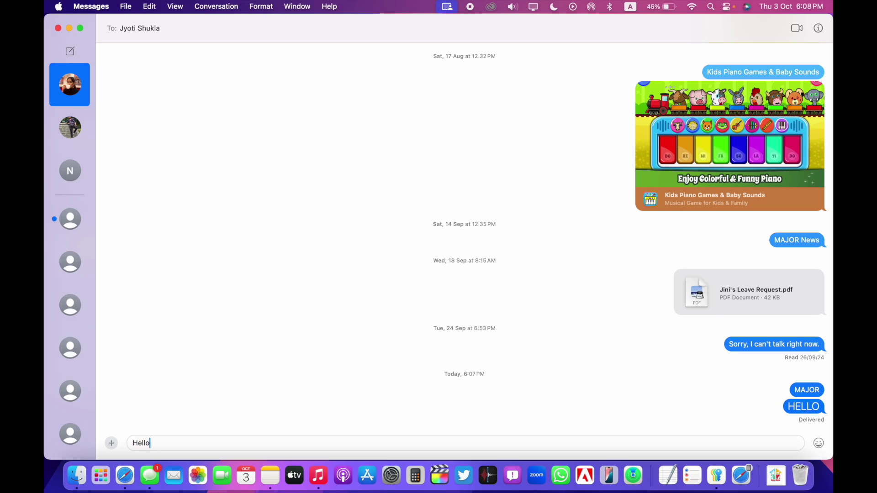
{"action": "double_click", "coordinate": [139, 438]}
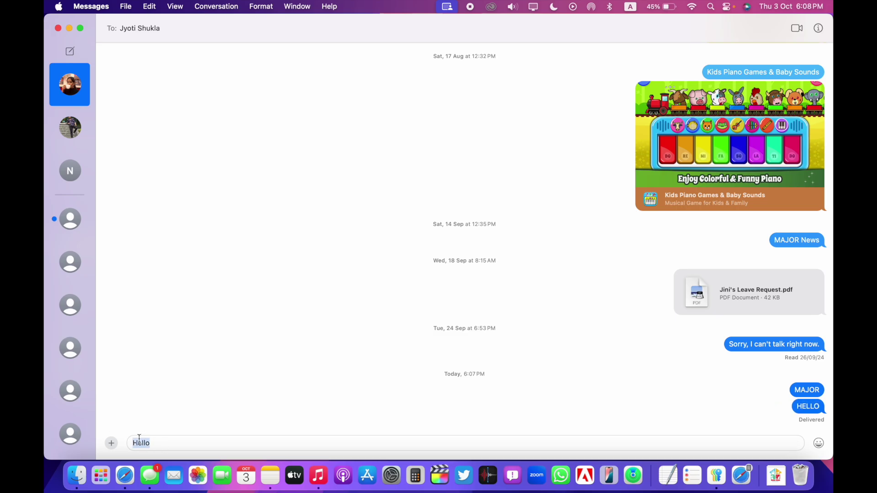
{"action": "left_click", "coordinate": [163, 442]}
{"action": "type", "text": "the"}
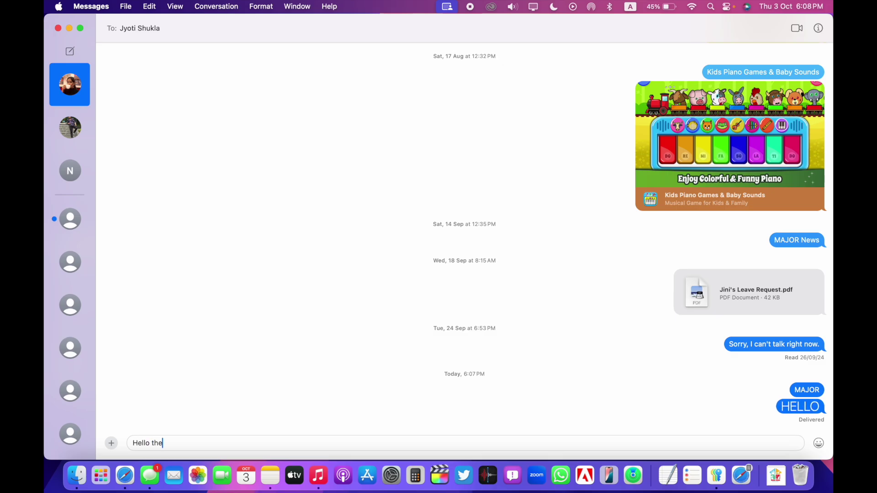
{"action": "type", "text": "re"}
Step: Apply the Bloom text effect to the word "Hello" in the draft and send the message
{"action": "double_click", "coordinate": [140, 442]}
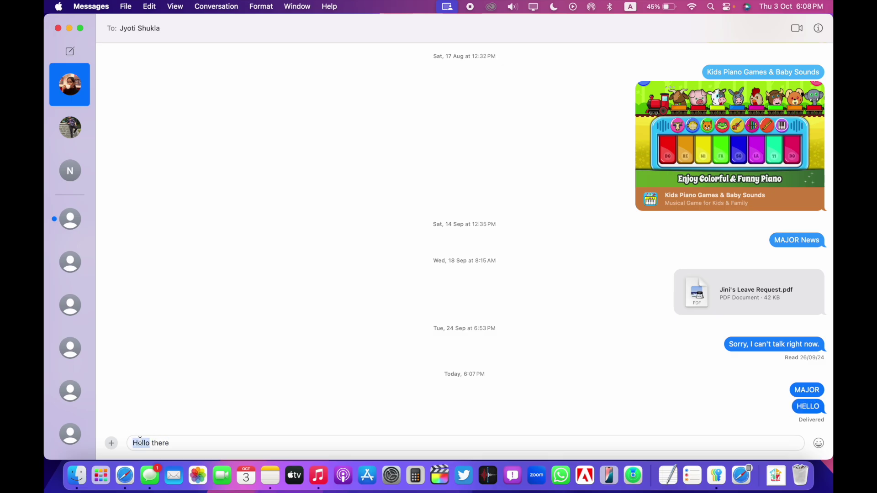
{"action": "right_click", "coordinate": [140, 442]}
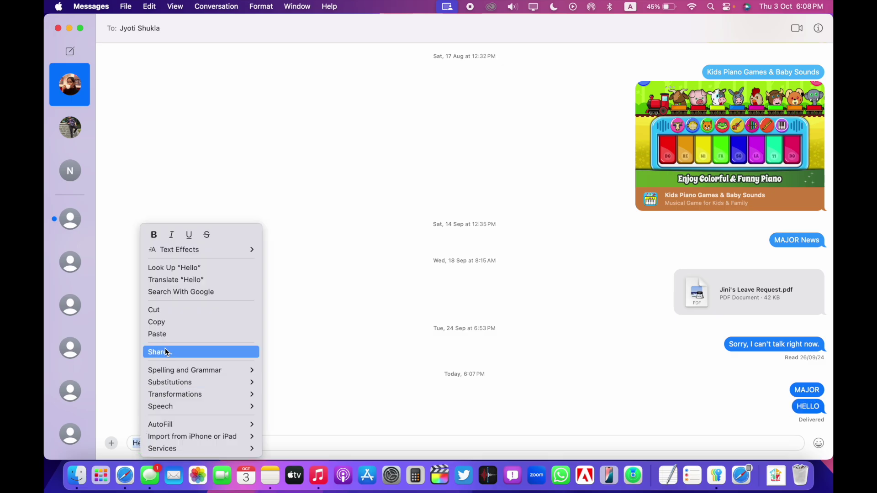
{"action": "mouse_move", "coordinate": [201, 249]}
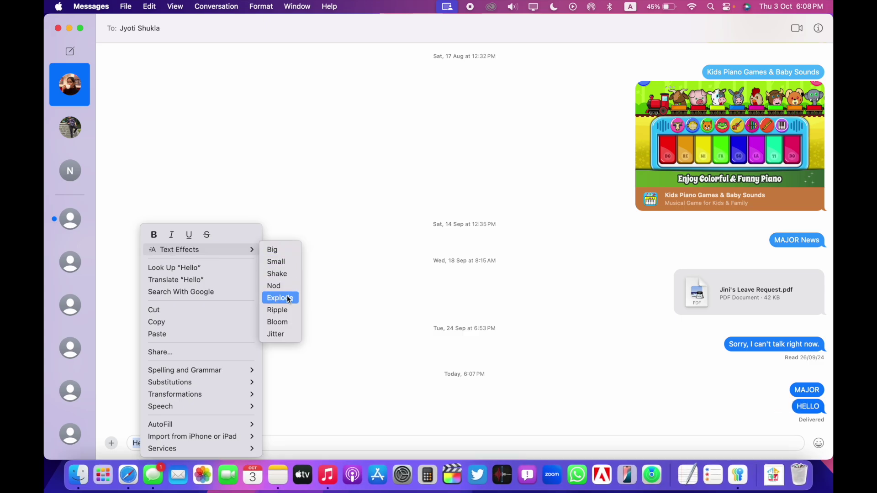
{"action": "left_click", "coordinate": [281, 323]}
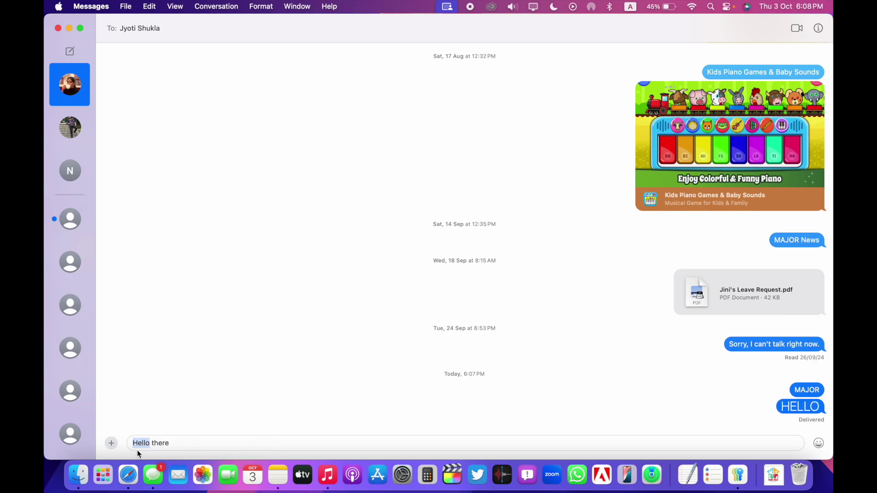
{"action": "left_click", "coordinate": [183, 443]}
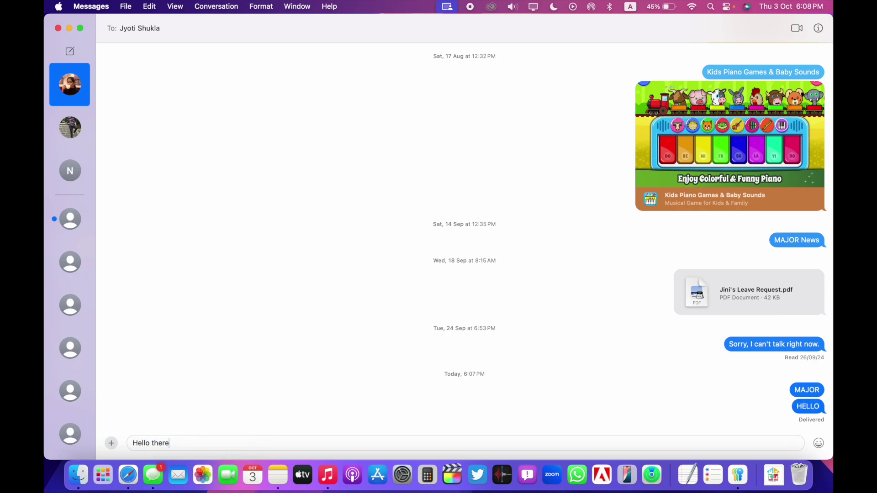
{"action": "key", "text": "Return"}
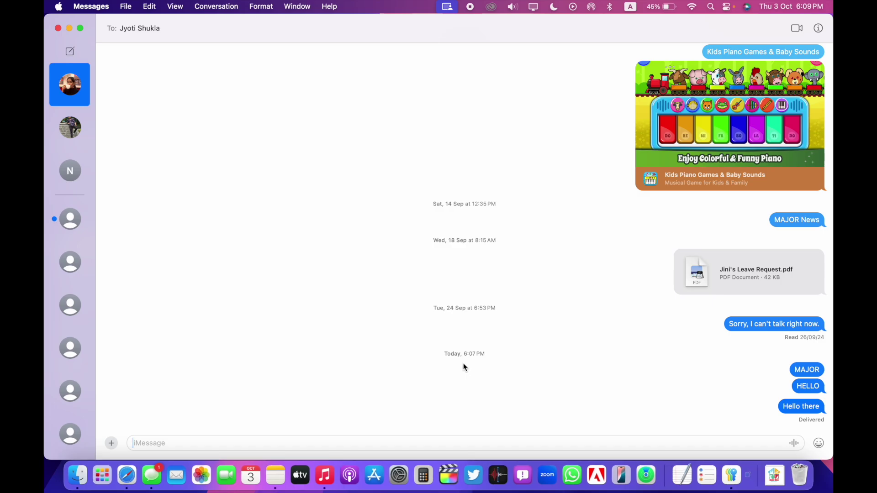
Step: Replace the reaction on the received Pikachu drawing video link with the octopus emoji from the full emoji set
{"action": "scroll", "coordinate": [464, 366], "scroll_direction": "up", "scroll_amount": 15}
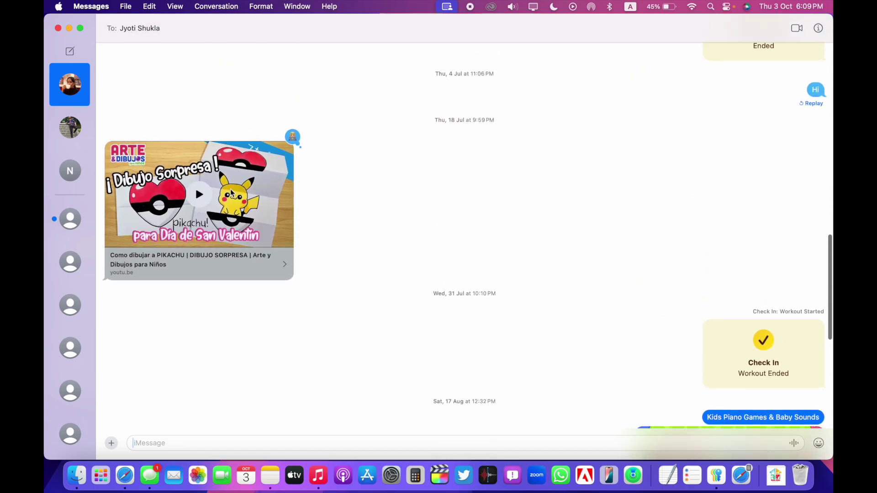
{"action": "left_click", "coordinate": [293, 137]}
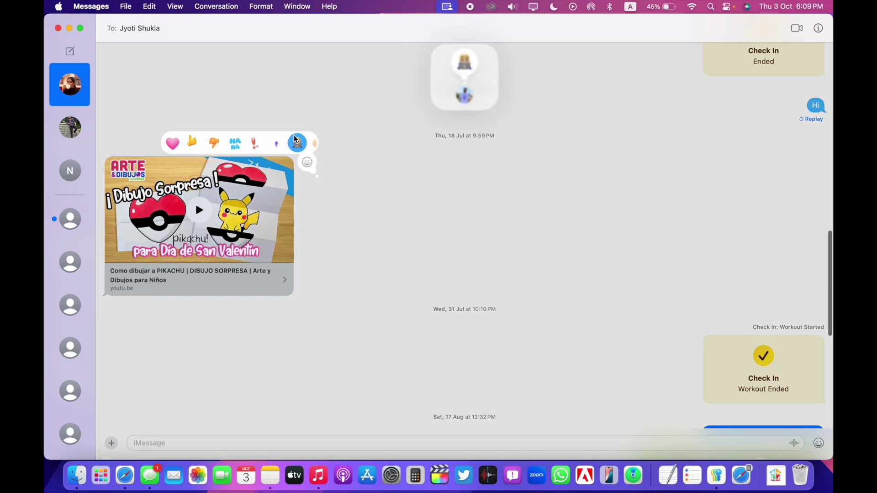
{"action": "scroll", "coordinate": [315, 147], "scroll_direction": "right", "scroll_amount": 4}
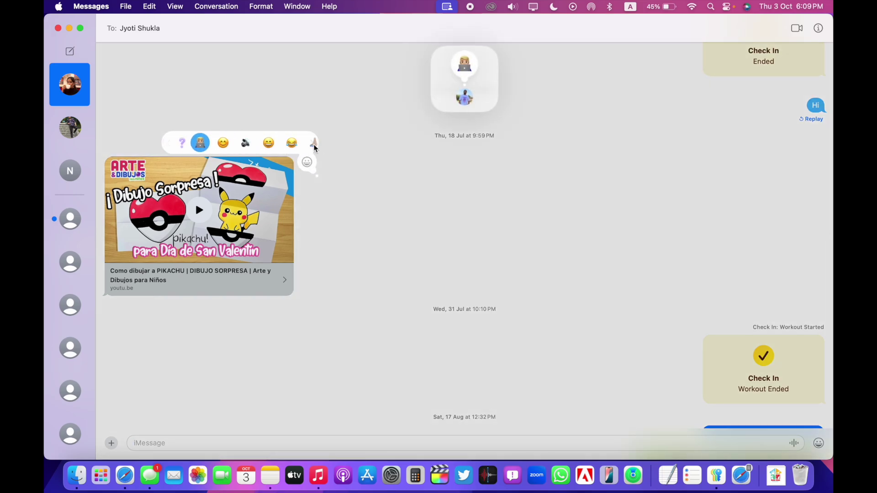
{"action": "left_click", "coordinate": [306, 144]}
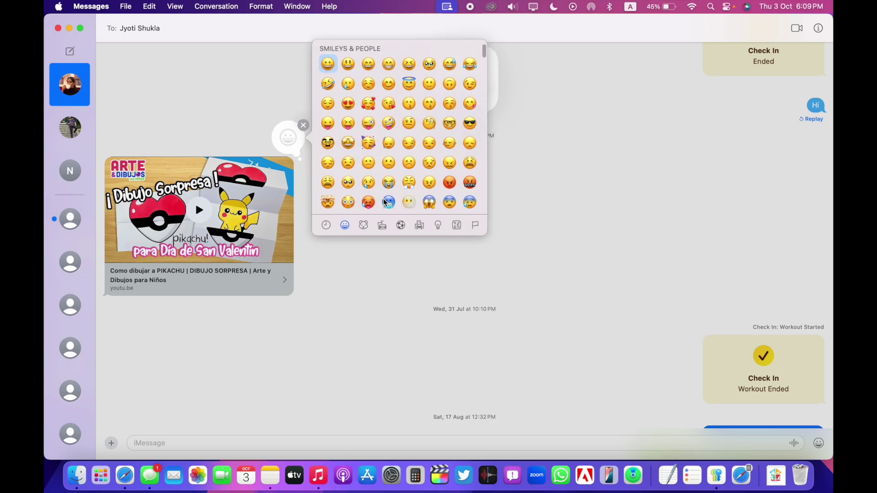
{"action": "scroll", "coordinate": [385, 203], "scroll_direction": "down", "scroll_amount": 10}
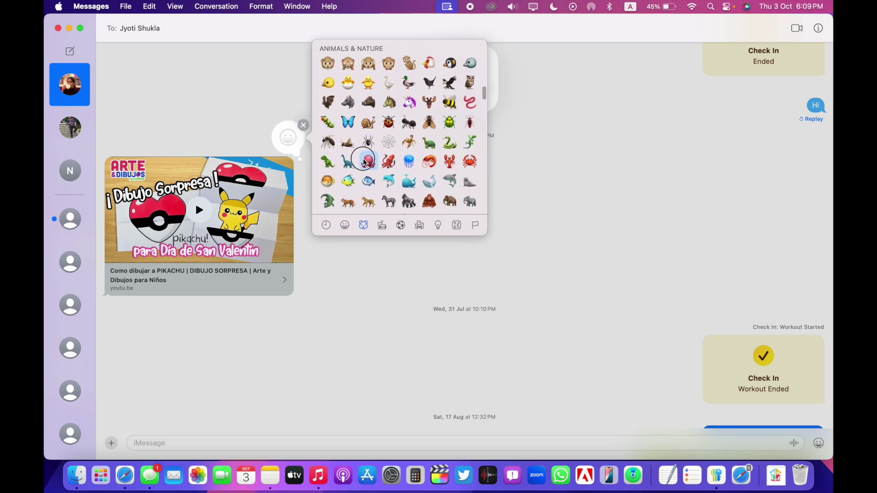
{"action": "left_click", "coordinate": [366, 163]}
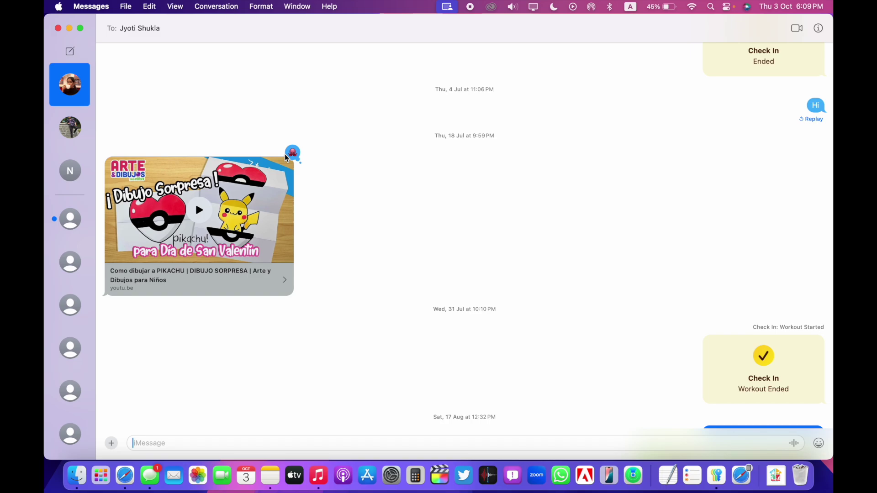
Step: Write "Hello" in the conversation and schedule it with Send Later for 11/10 at 9:00 AM
{"action": "scroll", "coordinate": [367, 264], "scroll_direction": "down", "scroll_amount": 15}
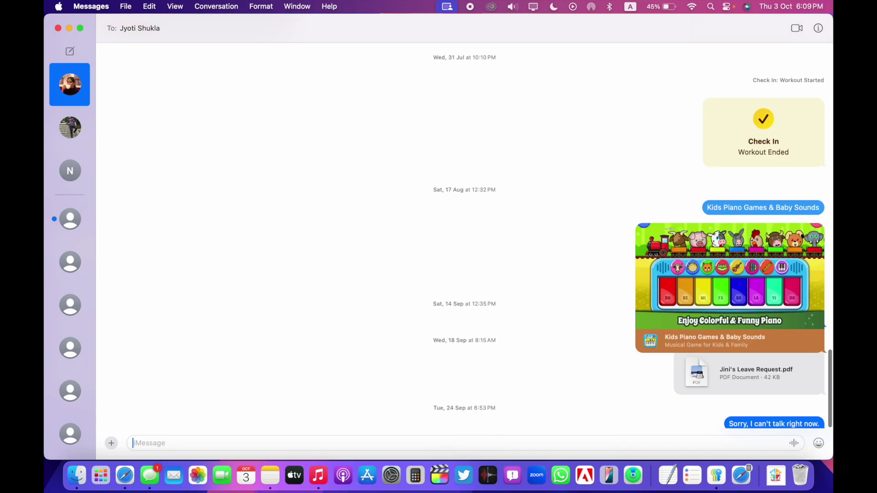
{"action": "type", "text": "Hello"}
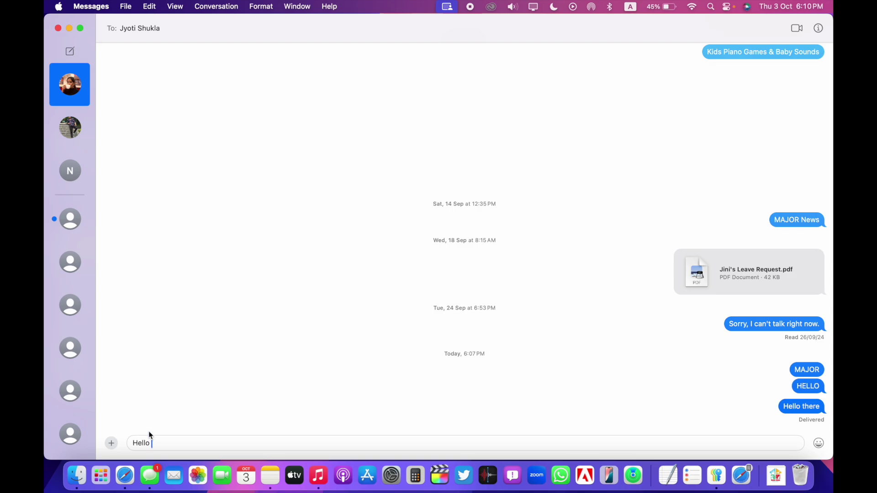
{"action": "left_click", "coordinate": [111, 443]}
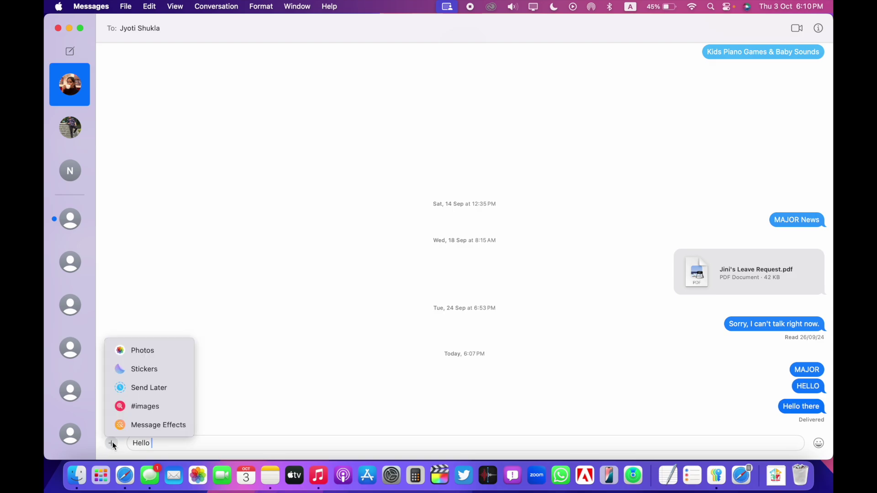
{"action": "left_click", "coordinate": [173, 386]}
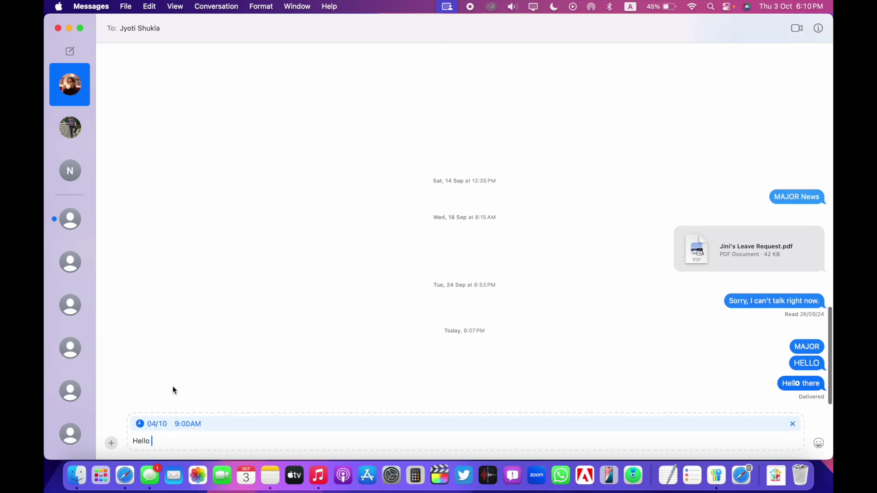
{"action": "left_click", "coordinate": [164, 424]}
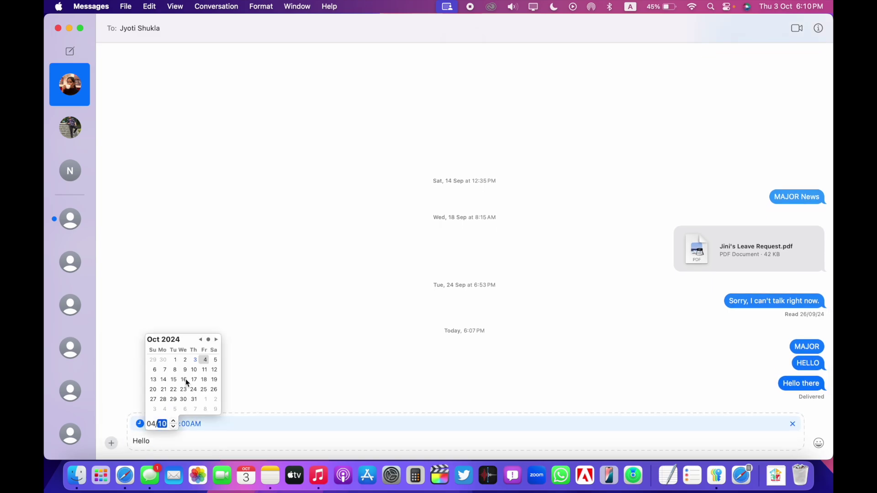
{"action": "left_click", "coordinate": [204, 371]}
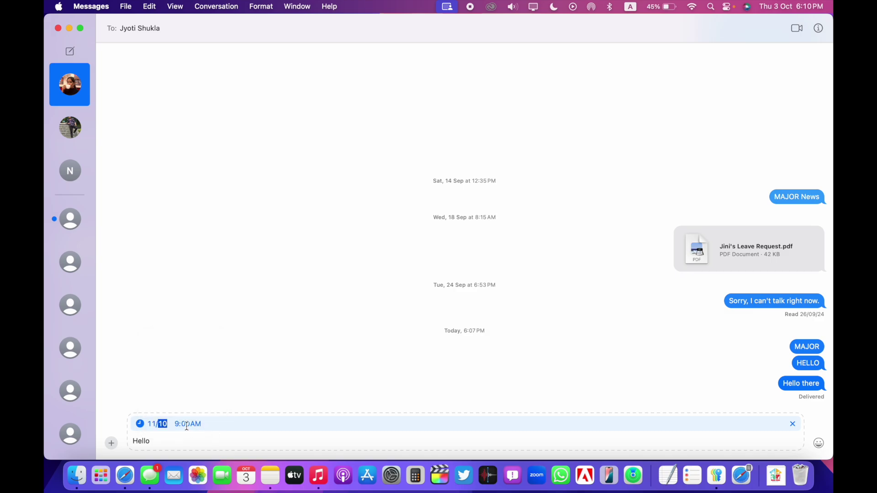
{"action": "left_click", "coordinate": [326, 445]}
{"action": "key", "text": "Return"}
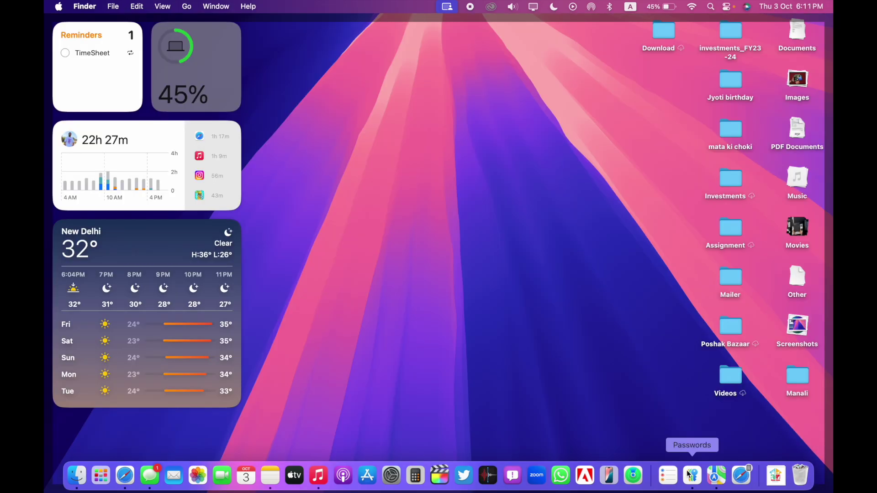
Step: Open Maps, look around the area near New Delhi and Noida, and close the window
{"action": "left_click", "coordinate": [716, 475]}
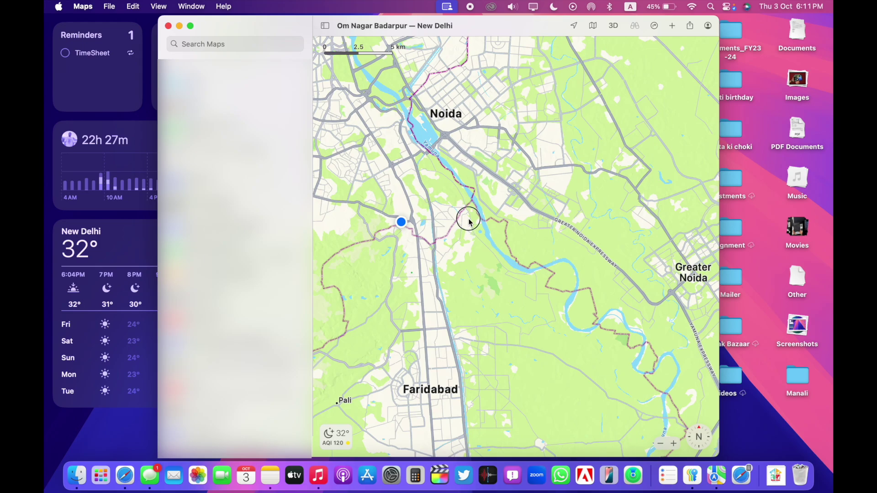
{"action": "left_click_drag", "start_coordinate": [470, 217], "coordinate": [521, 249]}
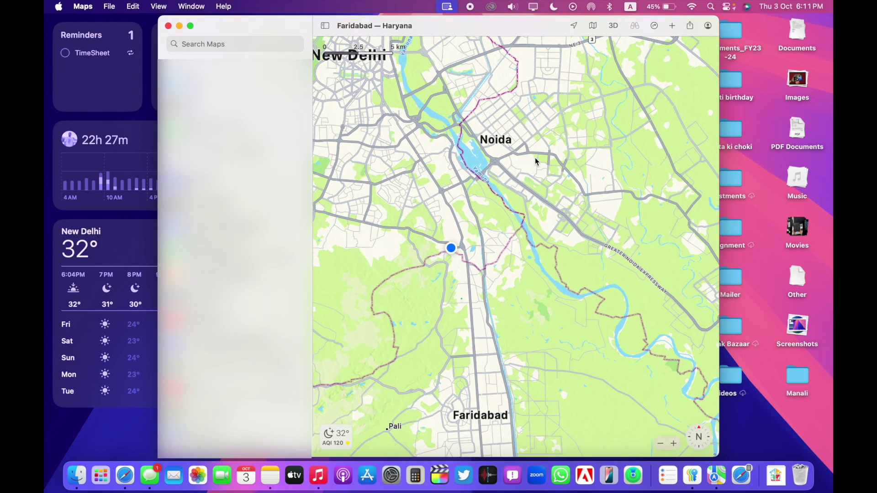
{"action": "scroll", "coordinate": [464, 160], "scroll_direction": "down", "scroll_amount": 5}
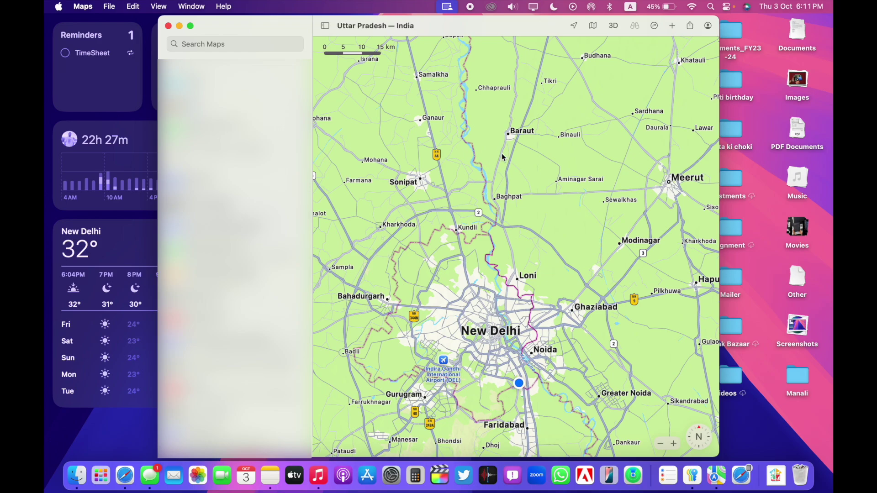
{"action": "scroll", "coordinate": [476, 168], "scroll_direction": "down", "scroll_amount": 5}
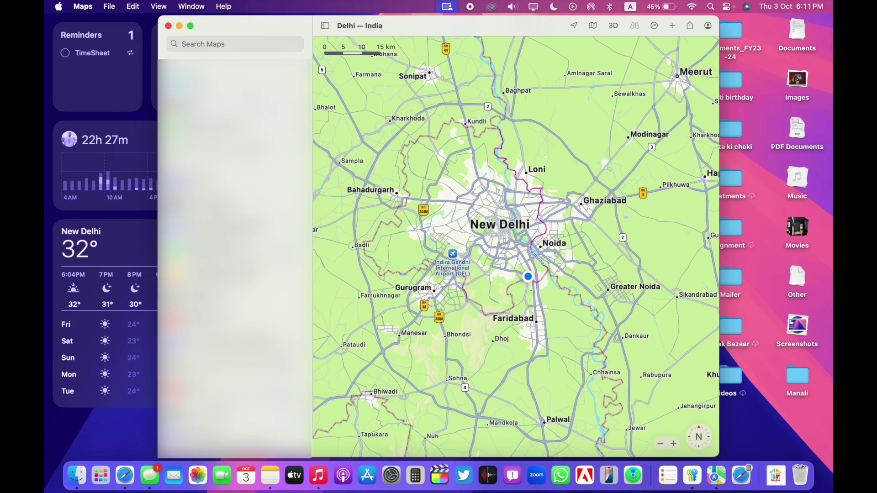
{"action": "left_click", "coordinate": [168, 26]}
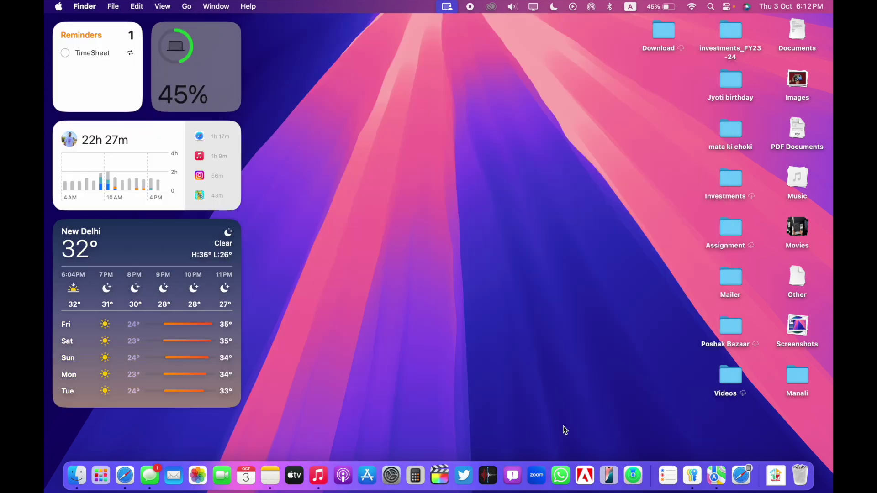
Step: Open Reminders and Calendar, and place the Reminders window in front of the October 2024 month view
{"action": "left_click", "coordinate": [667, 475]}
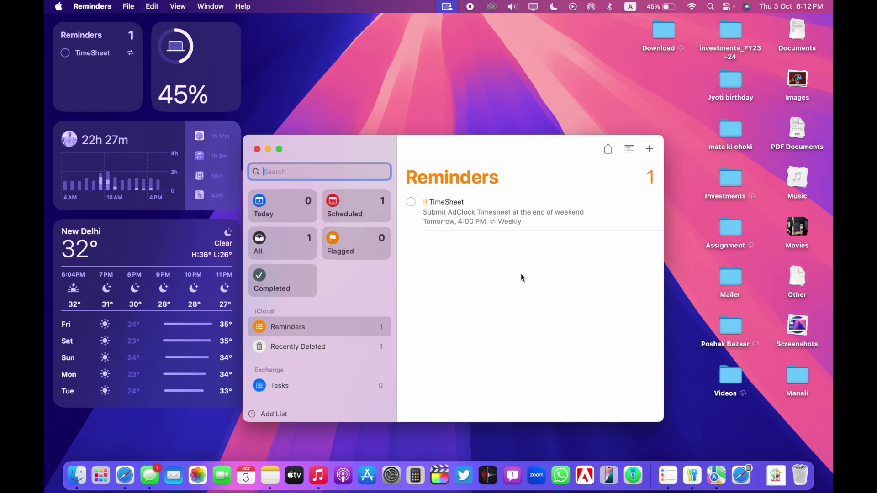
{"action": "left_click_drag", "start_coordinate": [507, 147], "coordinate": [501, 141]}
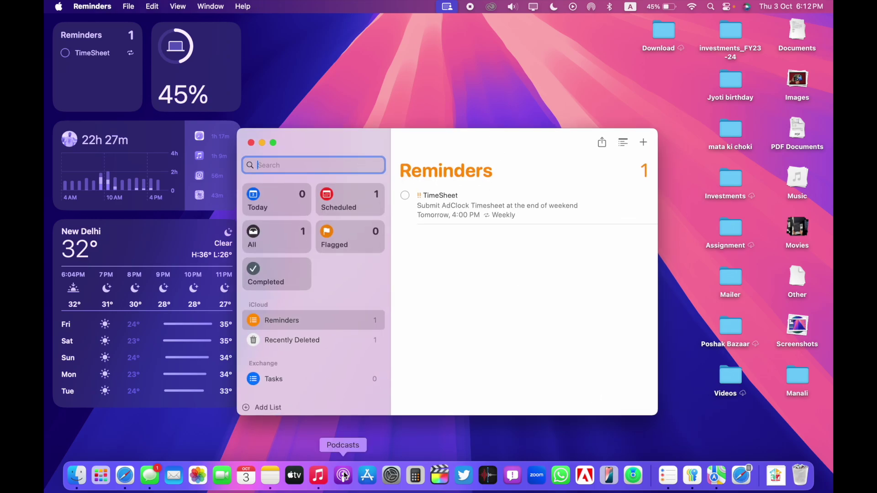
{"action": "left_click", "coordinate": [251, 483]}
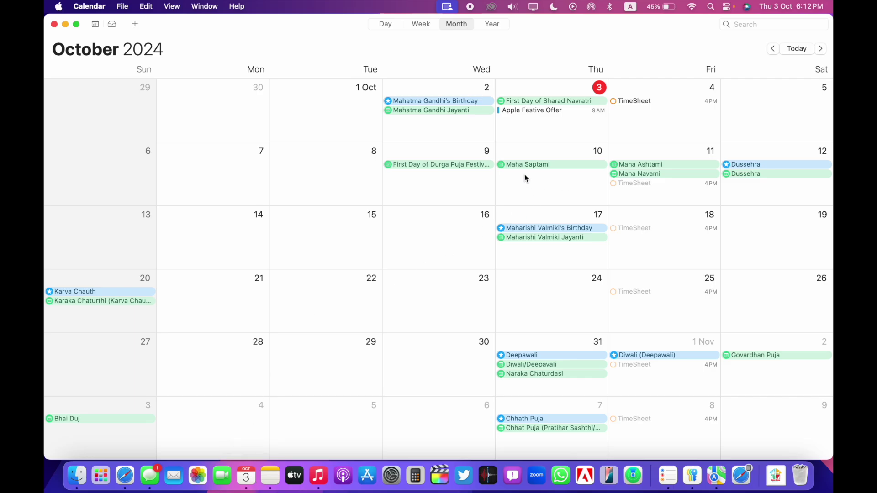
{"action": "left_click", "coordinate": [667, 476]}
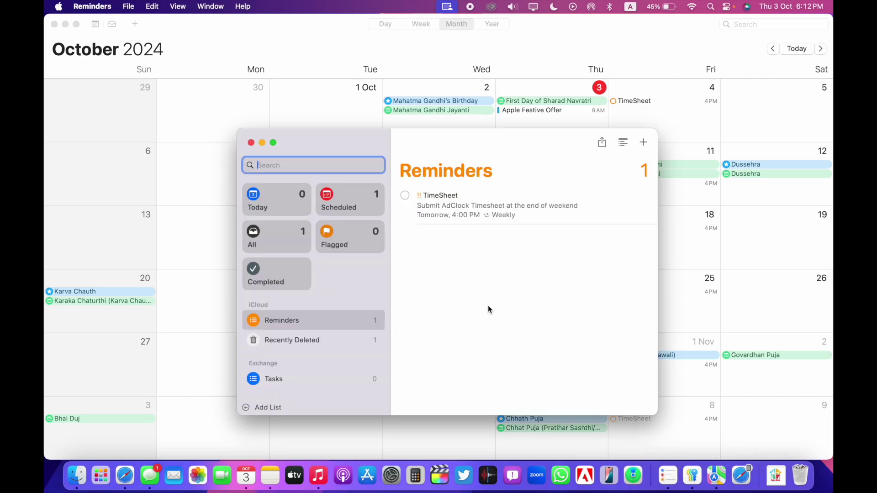
{"action": "mouse_move", "coordinate": [489, 149]}
{"action": "left_mouse_down"}
{"action": "mouse_move", "coordinate": [473, 177]}
{"action": "mouse_move", "coordinate": [490, 165]}
{"action": "left_mouse_up"}
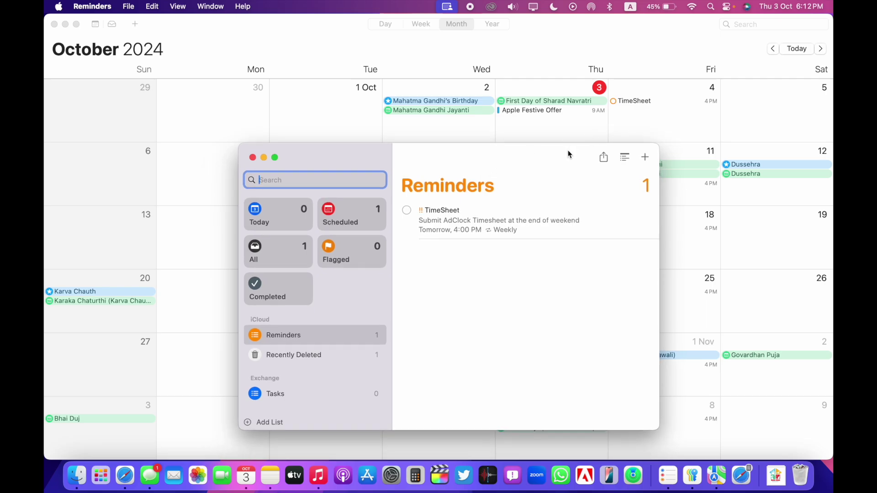
Step: Add a "Buy fruits" reminder dated tomorrow to the Reminders list, and close the Reminders and Calendar windows
{"action": "left_click", "coordinate": [645, 157]}
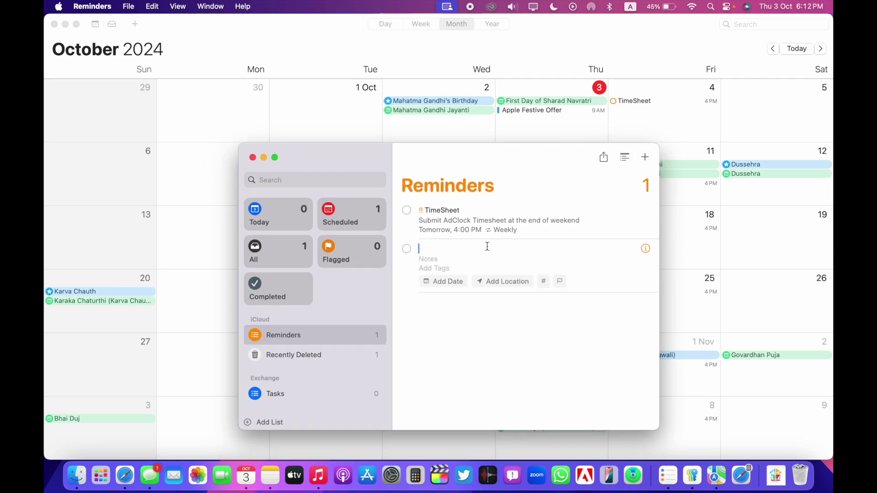
{"action": "left_click", "coordinate": [445, 280]}
{"action": "left_click", "coordinate": [445, 334]}
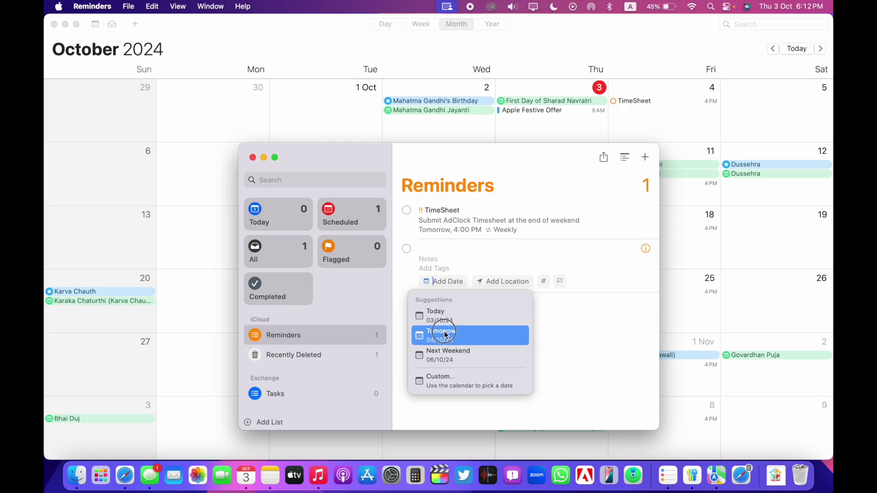
{"action": "type", "text": "Buy fruits"}
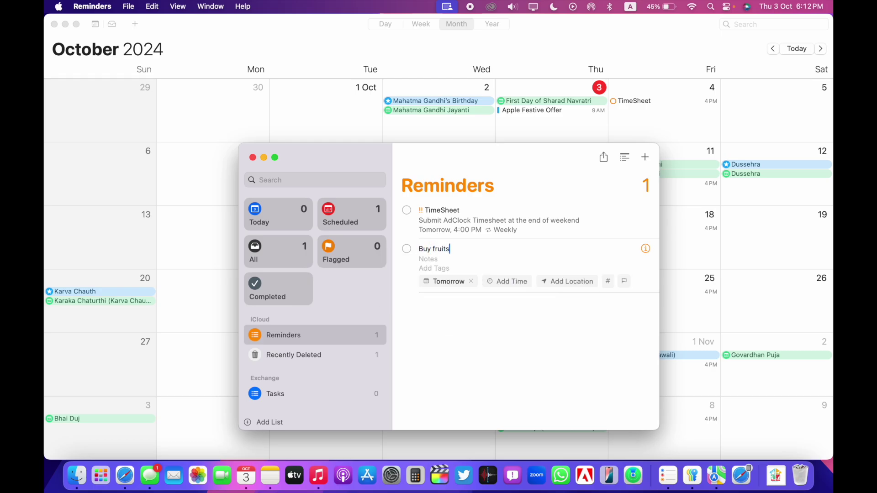
{"action": "left_click", "coordinate": [531, 317]}
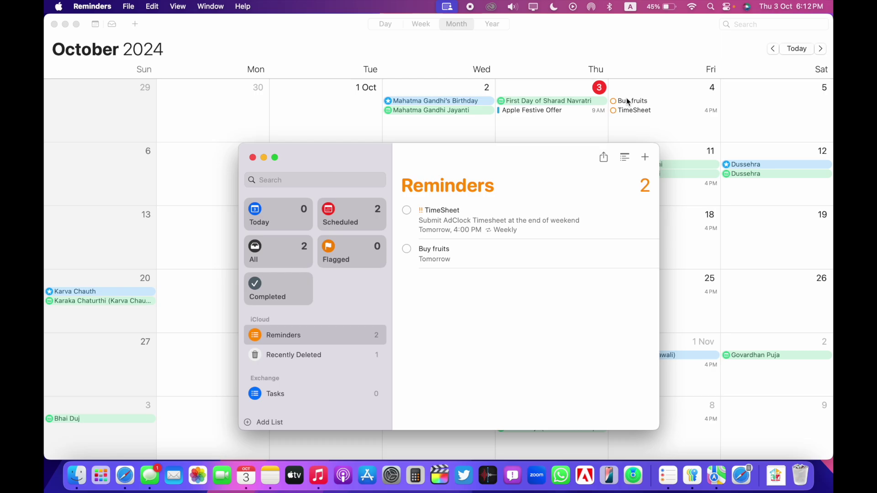
{"action": "left_click", "coordinate": [253, 157]}
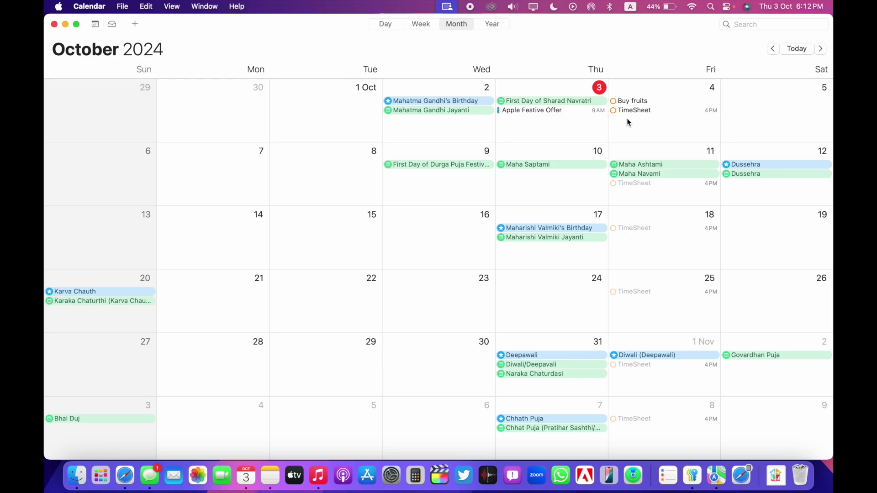
{"action": "left_click", "coordinate": [54, 24]}
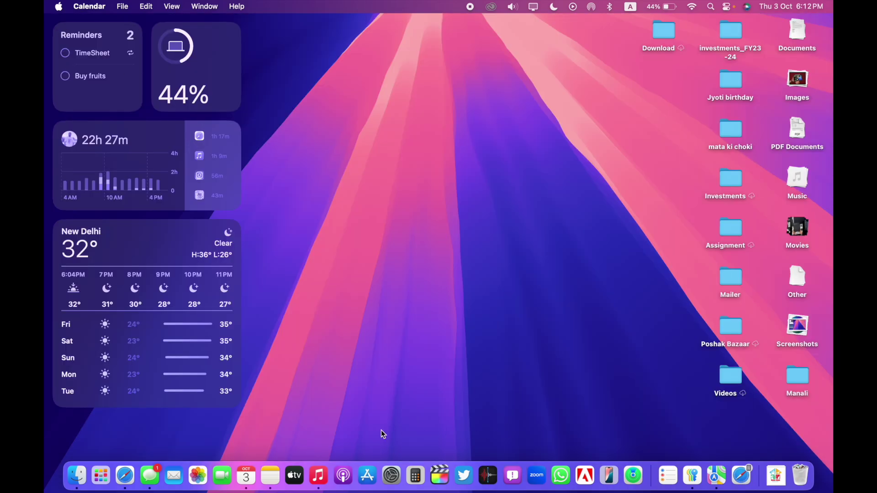
Step: Open Photos, continue past the What's New introduction to view the new layout, and close the window
{"action": "left_click", "coordinate": [198, 475]}
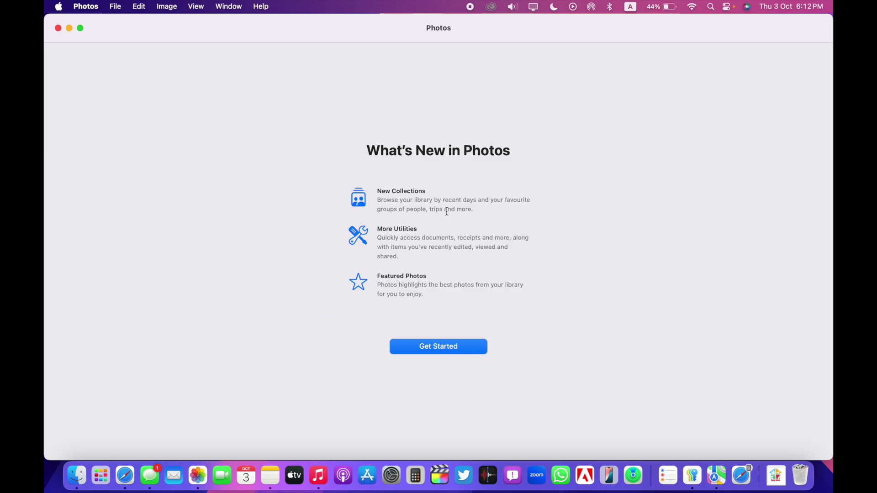
{"action": "left_click", "coordinate": [445, 350]}
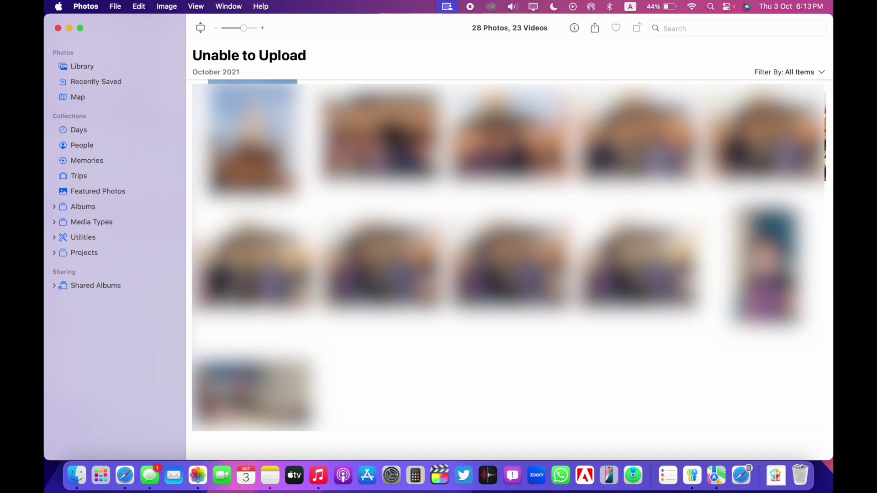
{"action": "left_click", "coordinate": [58, 28]}
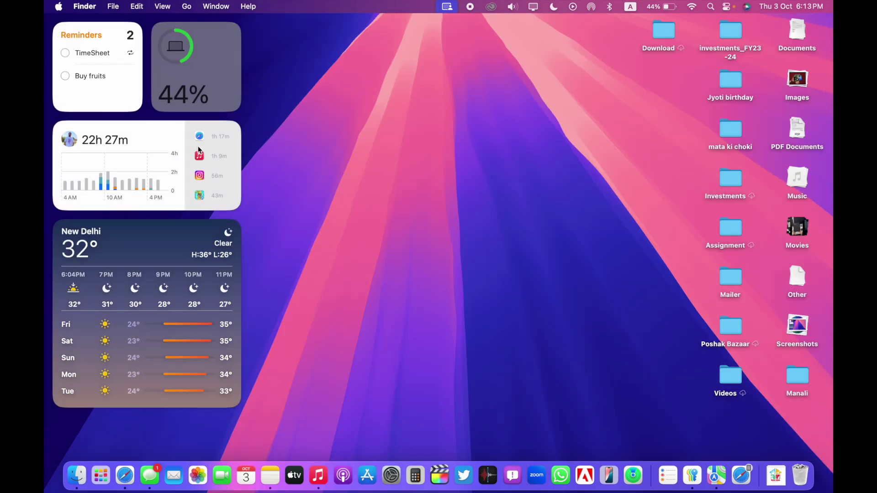